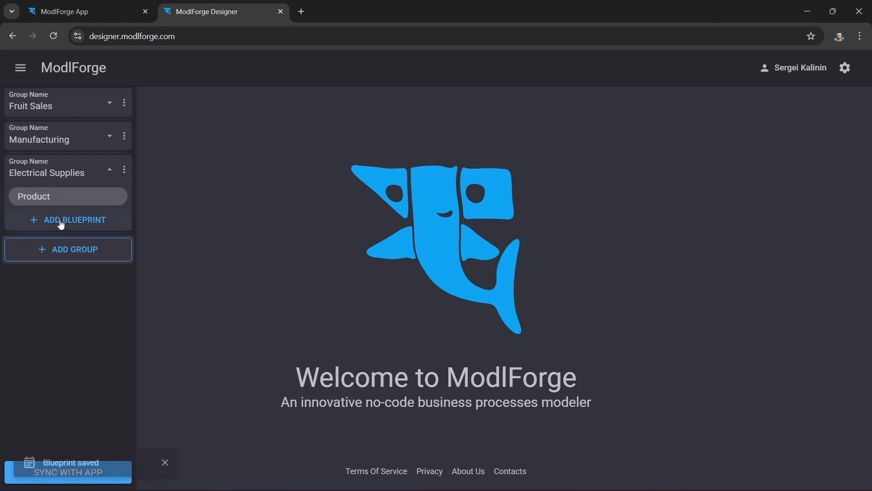
# - Add the blueprints Unit Of Measure and Supplier to the Electrical Supplies group
pyautogui.write('Unit Of')
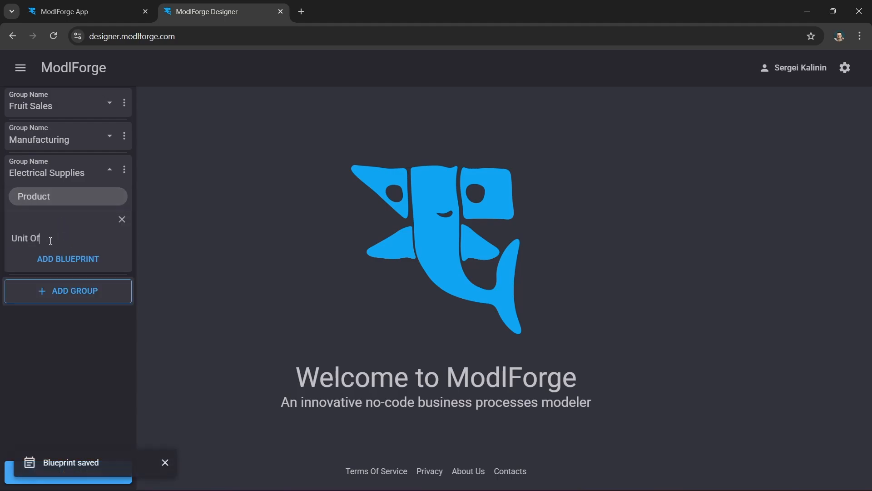
pyautogui.write(' Measure')
pyautogui.press('Return')
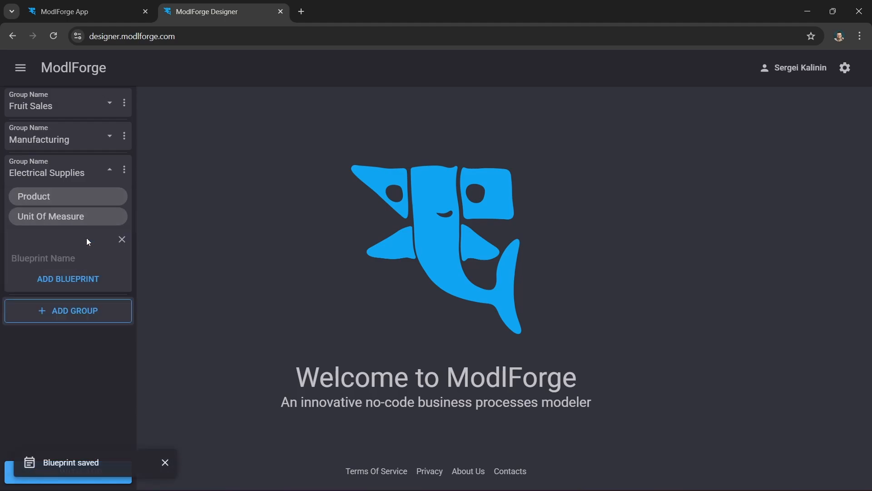
pyautogui.write('Supplier')
pyautogui.press('Return')
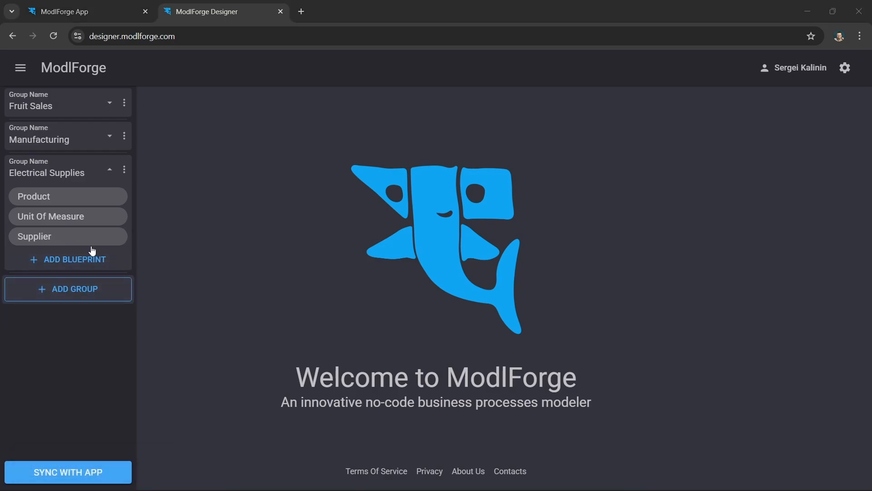
# - Add a textbox captioned Name, 4 columns wide, to the Supplier blueprint and save the blueprint
pyautogui.click(77, 237)
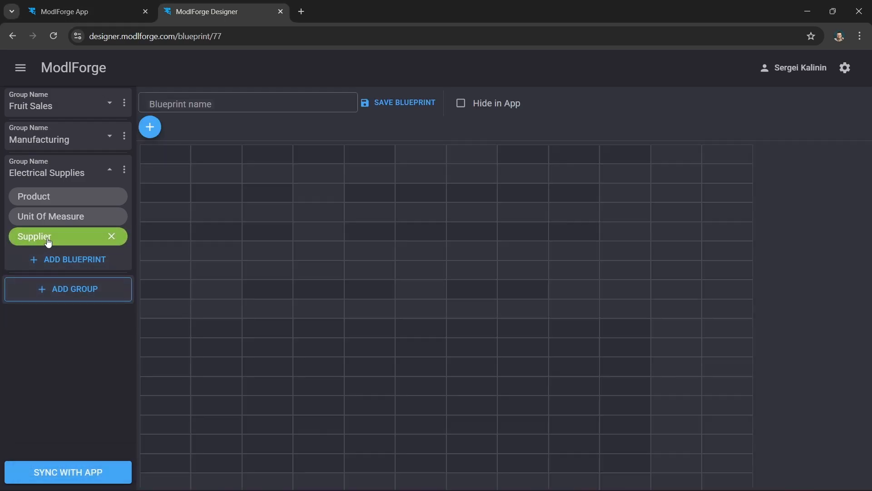
pyautogui.click(154, 128)
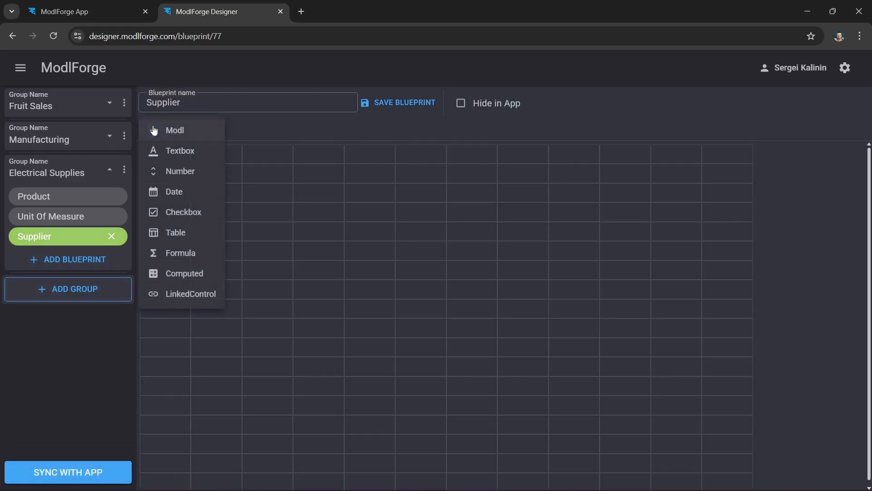
pyautogui.click(190, 155)
pyautogui.moveTo(241, 162); pyautogui.dragTo(344, 163)
pyautogui.write('Name')
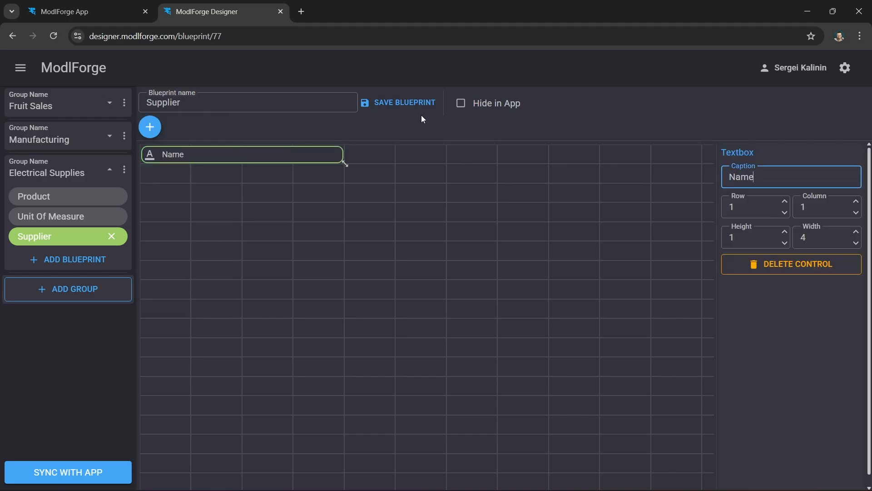
pyautogui.click(415, 103)
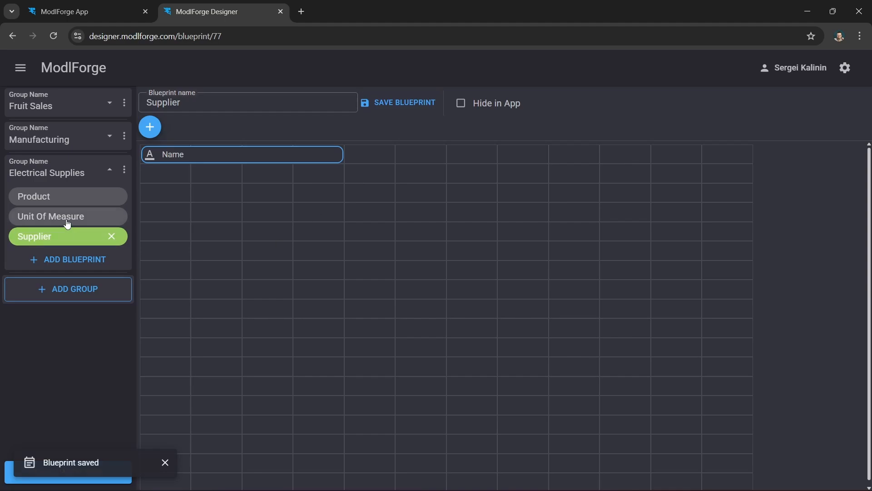
# - Add a textbox captioned Name, 4 columns wide, to the Unit Of Measure blueprint and save the blueprint
pyautogui.click(67, 218)
pyautogui.click(150, 128)
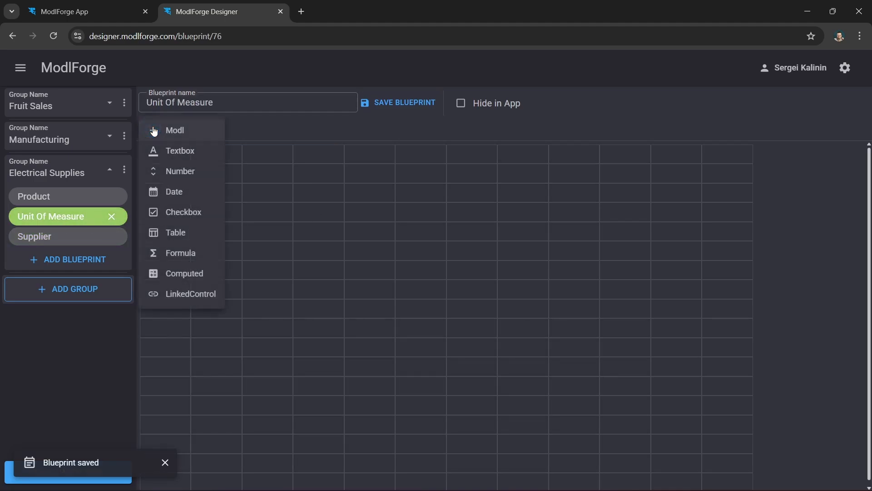
pyautogui.click(190, 154)
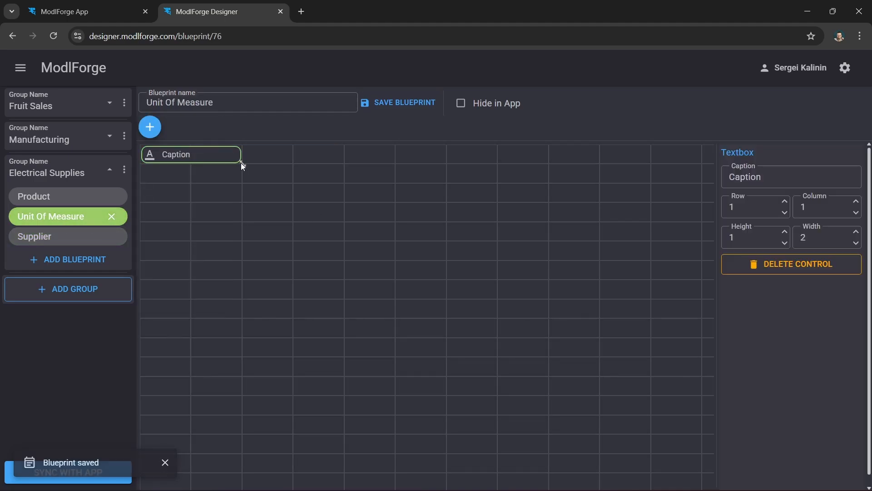
pyautogui.moveTo(241, 163); pyautogui.dragTo(315, 162)
pyautogui.click(796, 182)
pyautogui.write('Name')
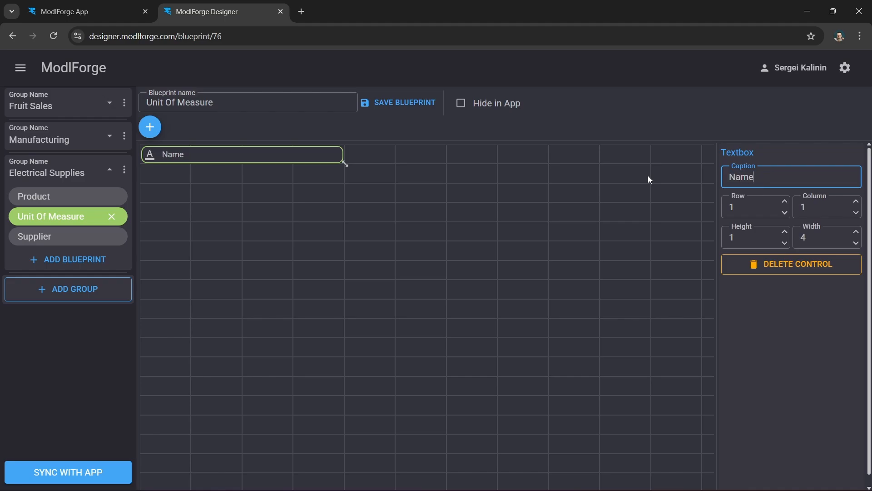
pyautogui.click(418, 104)
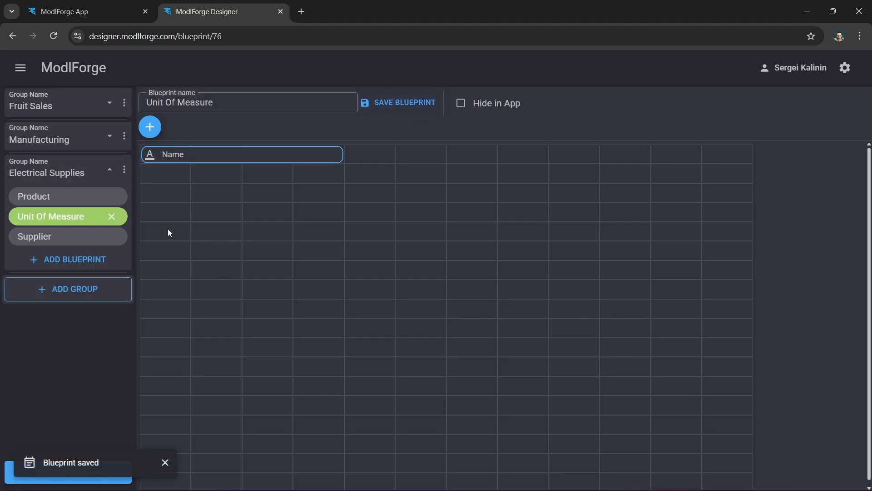
# - Add a textbox captioned Name, 4 columns wide, in the first row of the Product blueprint
pyautogui.click(46, 198)
pyautogui.click(149, 127)
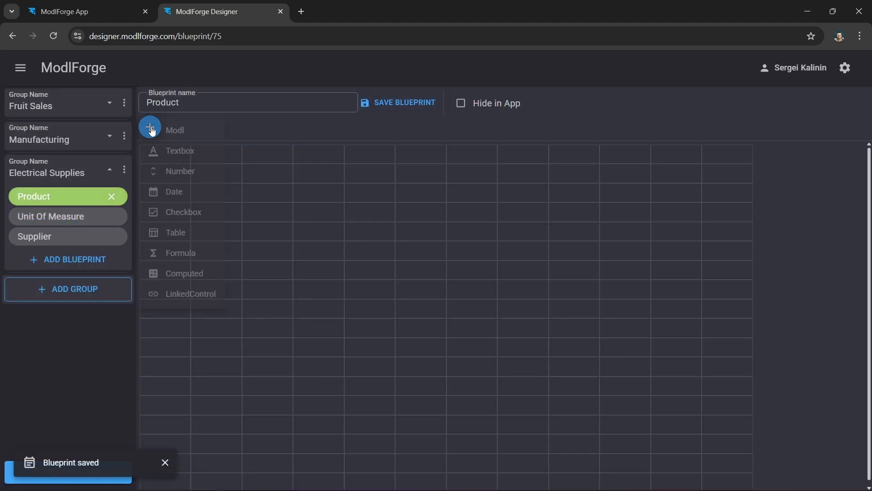
pyautogui.click(172, 150)
pyautogui.moveTo(240, 161); pyautogui.dragTo(327, 164)
pyautogui.doubleClick(820, 179)
pyautogui.write('Name')
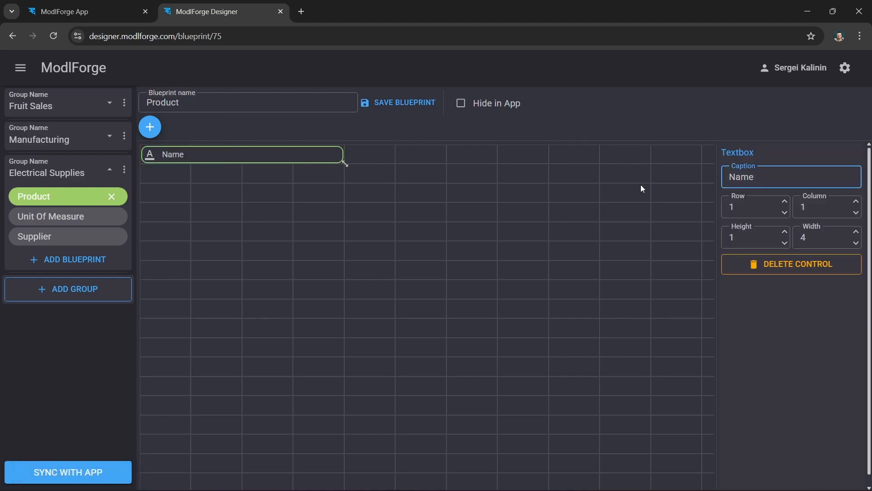
# - Add a Modl control captioned Unit Of Measure to the Product blueprint at row 1, column 6
pyautogui.click(150, 126)
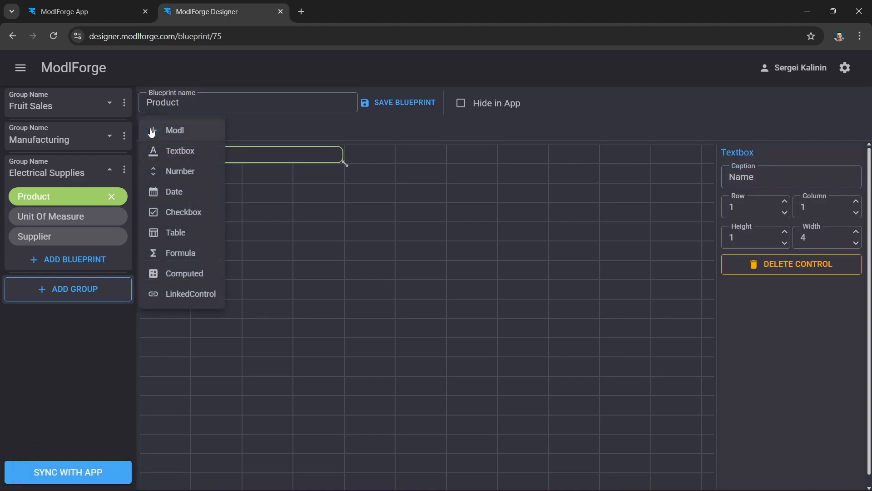
pyautogui.click(160, 133)
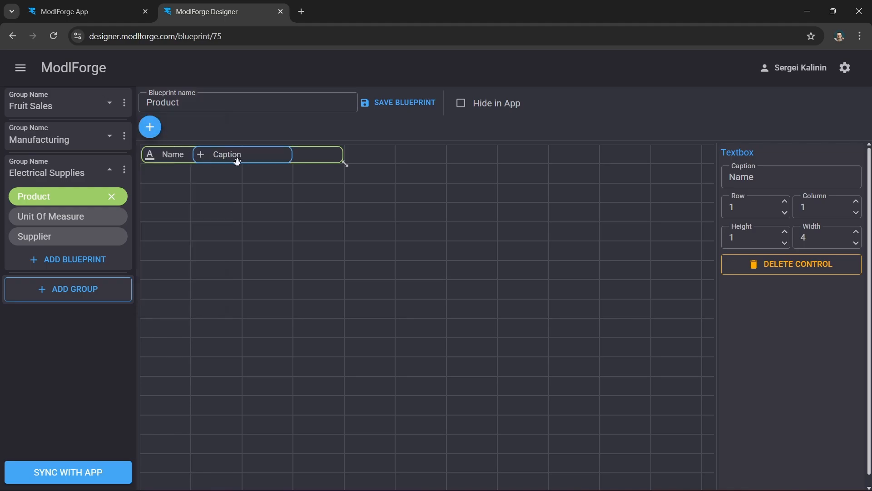
pyautogui.moveTo(238, 159); pyautogui.dragTo(441, 160)
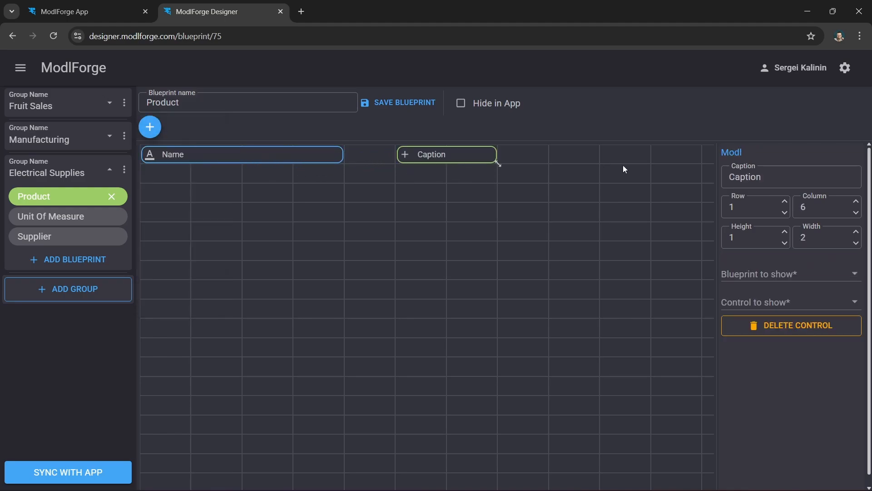
pyautogui.hotkey('ctrl', 'a')
pyautogui.write('Unit Of Measure')
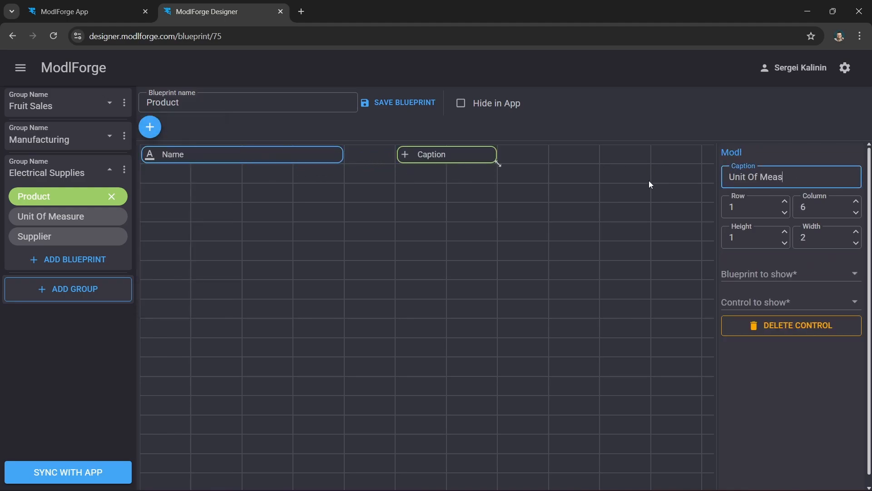
# - Link the Modl control to the Electrical Supplies - Unit Of Measure blueprint, showing its Name control, and save the Product blueprint
pyautogui.click(788, 276)
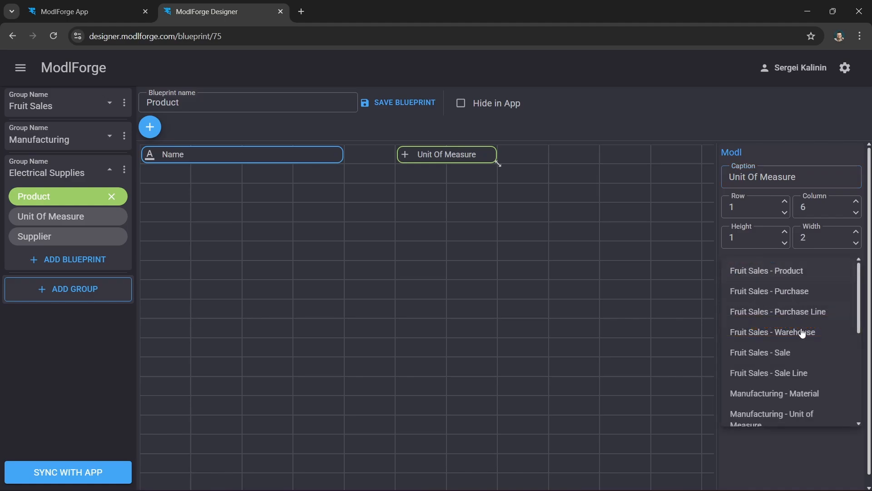
pyautogui.scroll(-5, 799, 357)
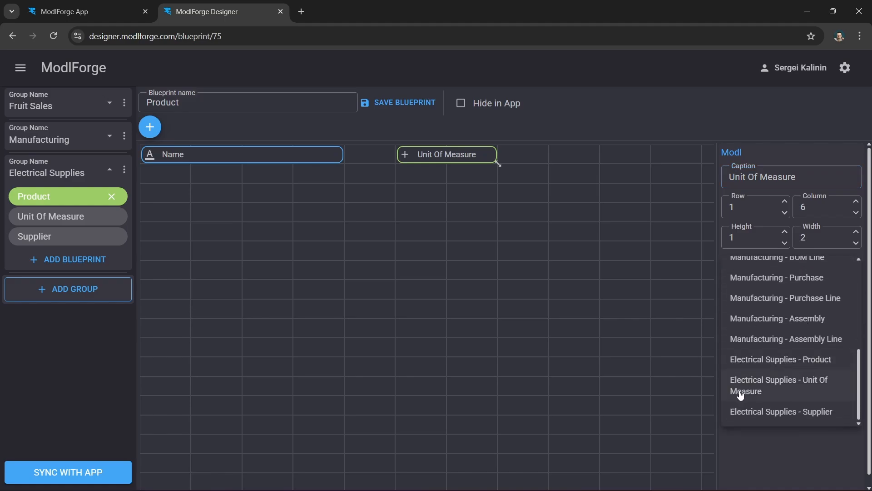
pyautogui.click(821, 396)
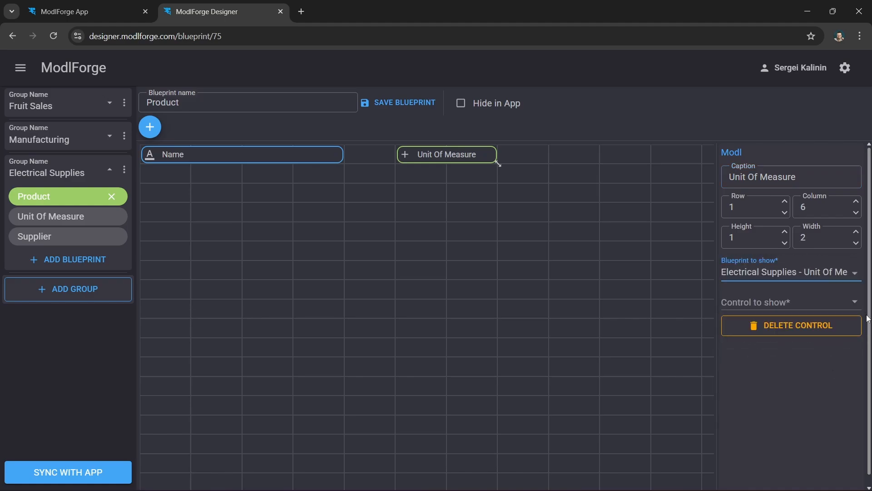
pyautogui.click(856, 303)
pyautogui.click(754, 300)
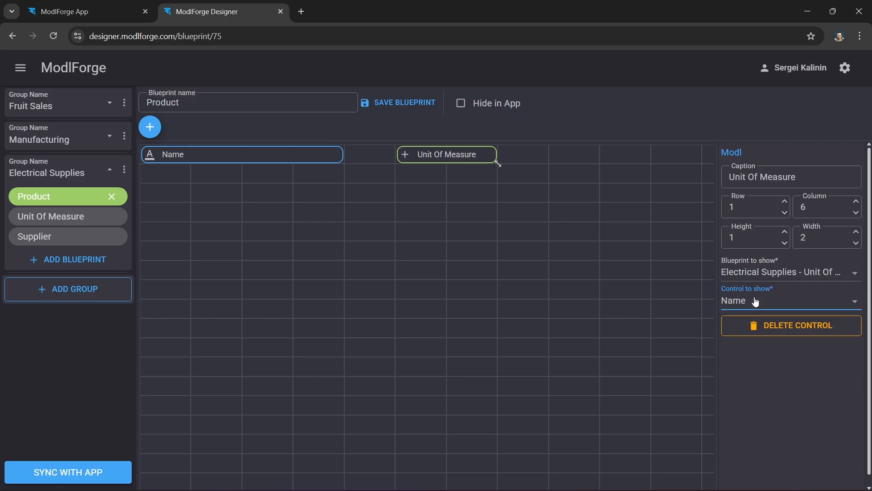
pyautogui.click(399, 105)
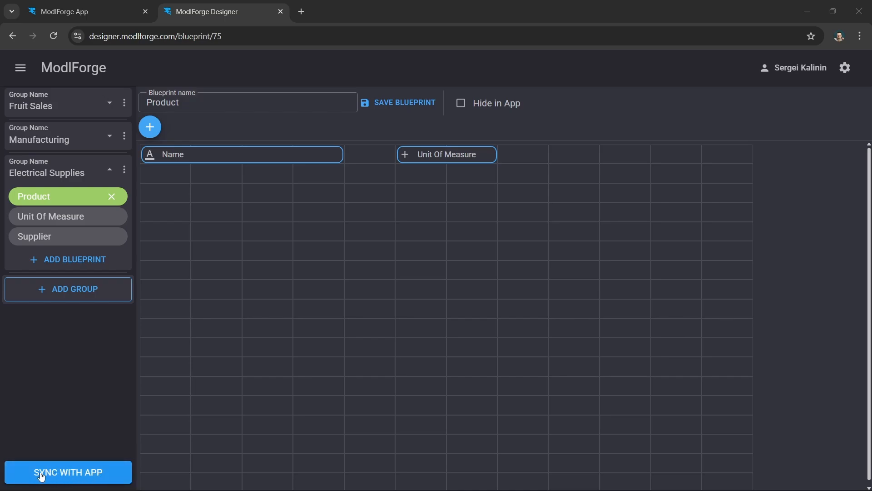
# - Upload the blueprints to the app, then switch to ModlForge App, refresh its sync status and reload the page
pyautogui.click(41, 475)
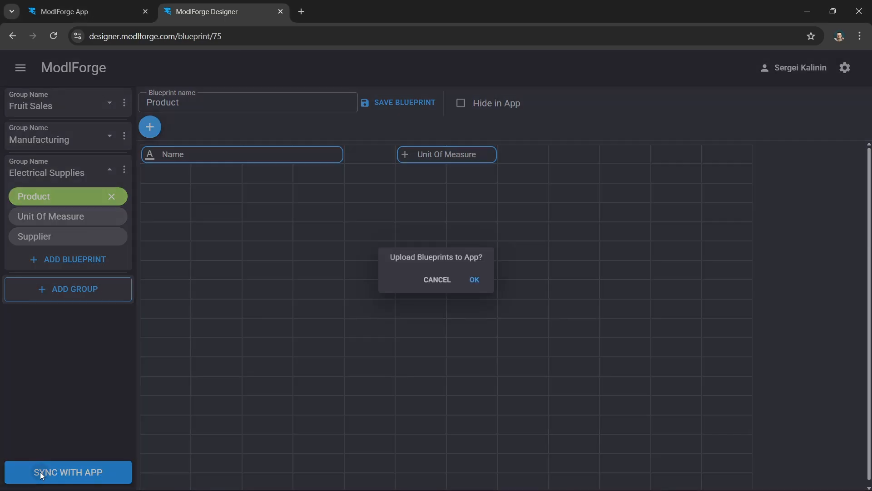
pyautogui.click(480, 282)
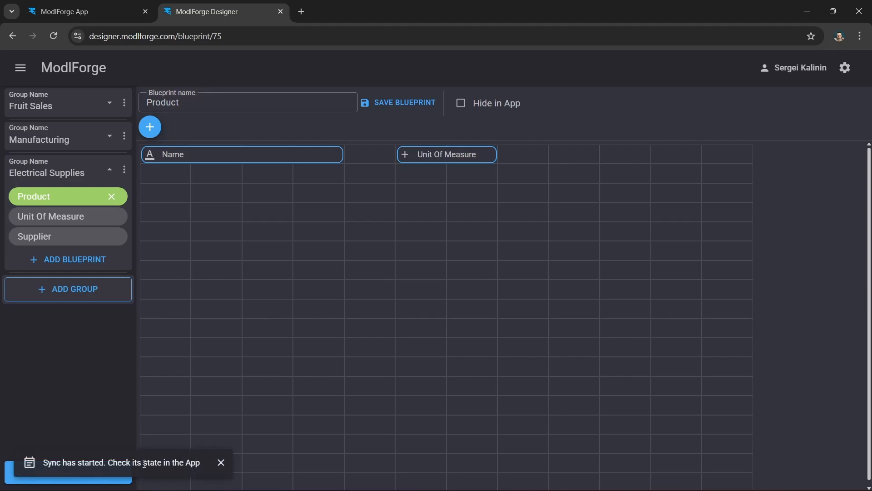
pyautogui.click(119, 12)
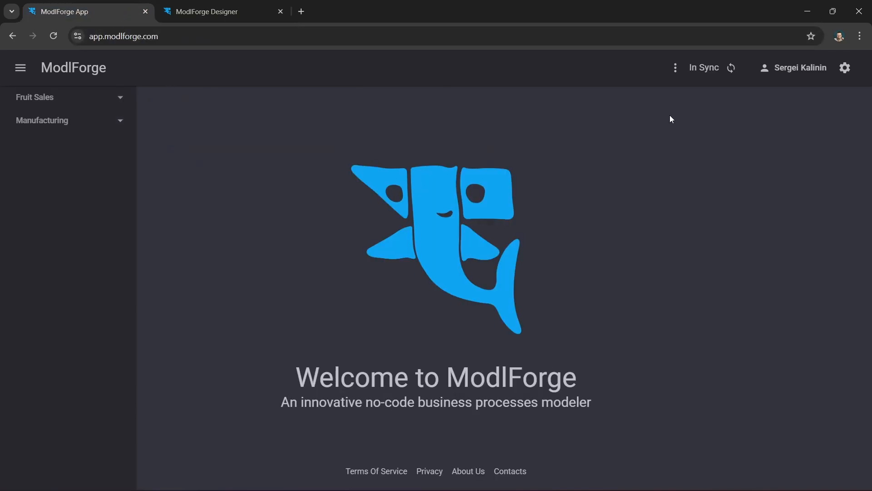
pyautogui.click(731, 69)
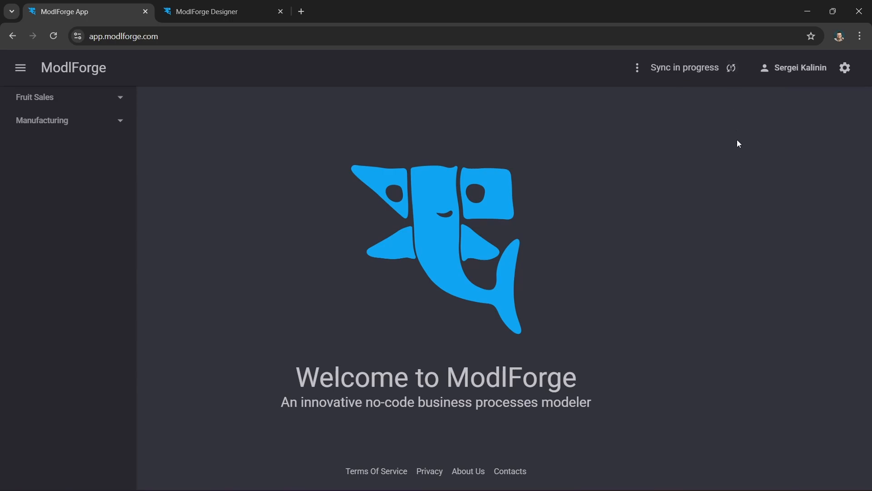
pyautogui.click(733, 71)
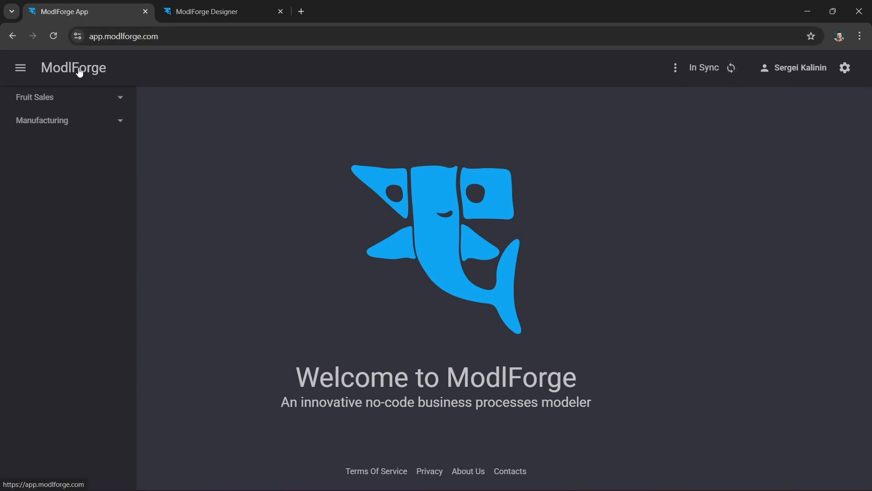
pyautogui.click(53, 36)
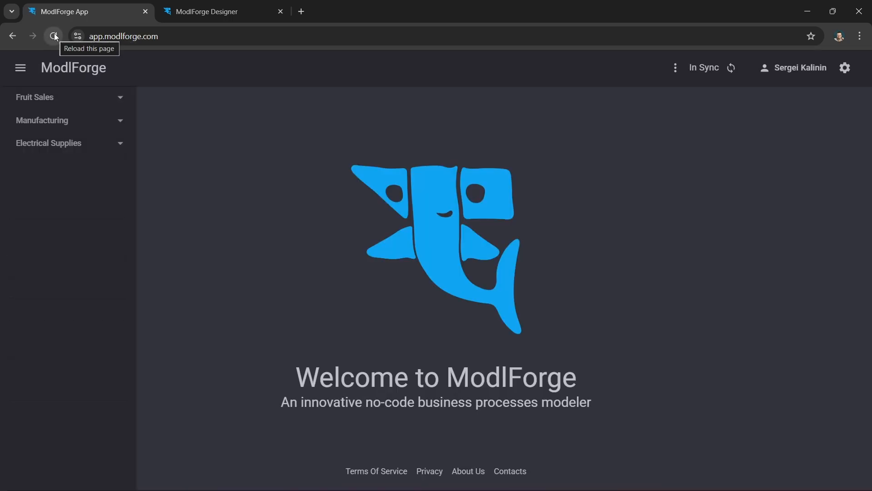
# - Create and save a new Supplier record named Supplier A in the Electrical Supplies group
pyautogui.click(120, 144)
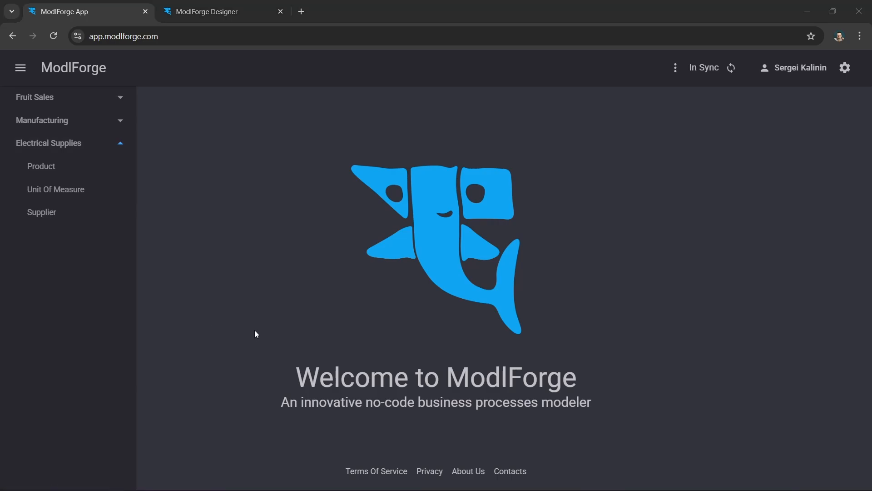
pyautogui.click(61, 217)
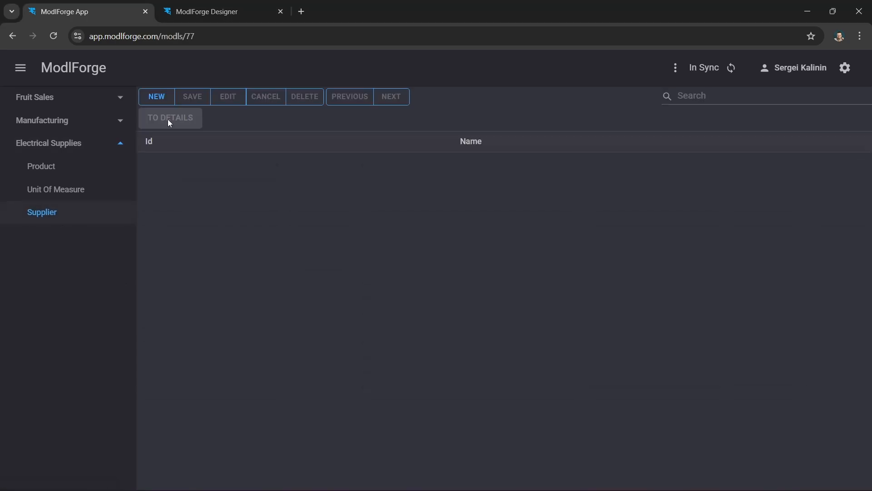
pyautogui.click(161, 99)
pyautogui.click(189, 146)
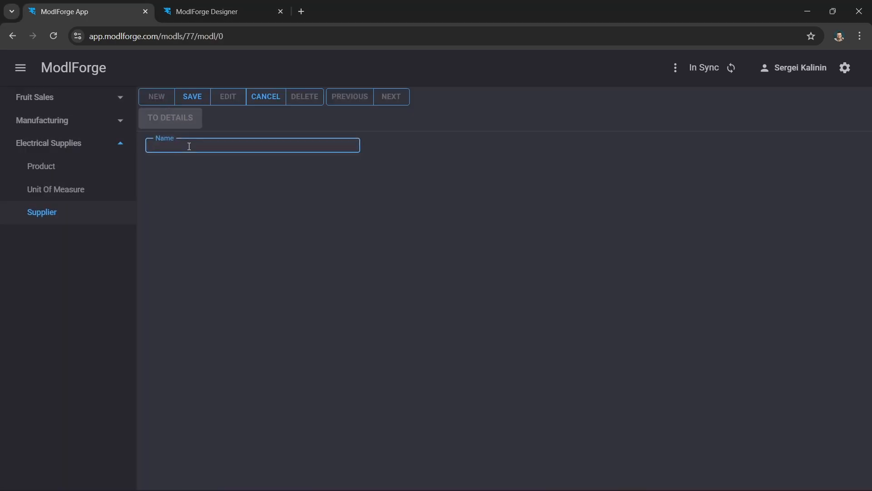
pyautogui.click(199, 98)
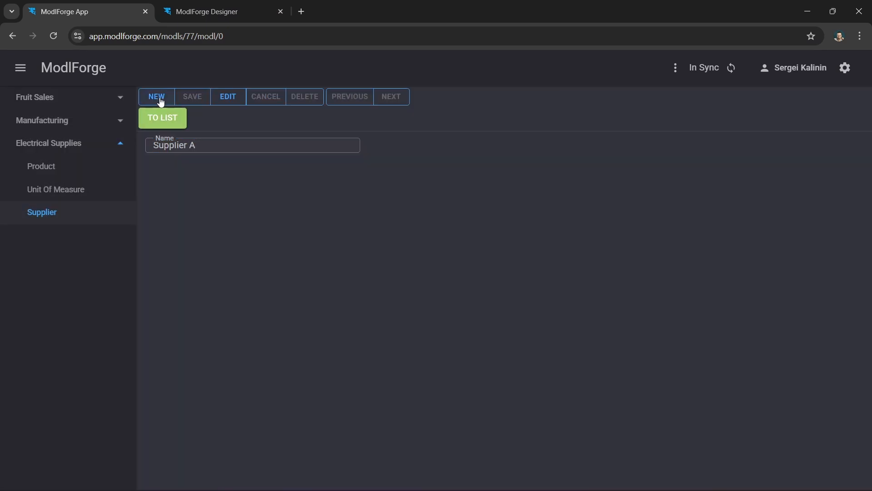
# - Create and save another Supplier record named Supplier B
pyautogui.click(161, 99)
pyautogui.click(195, 146)
pyautogui.write('Supp')
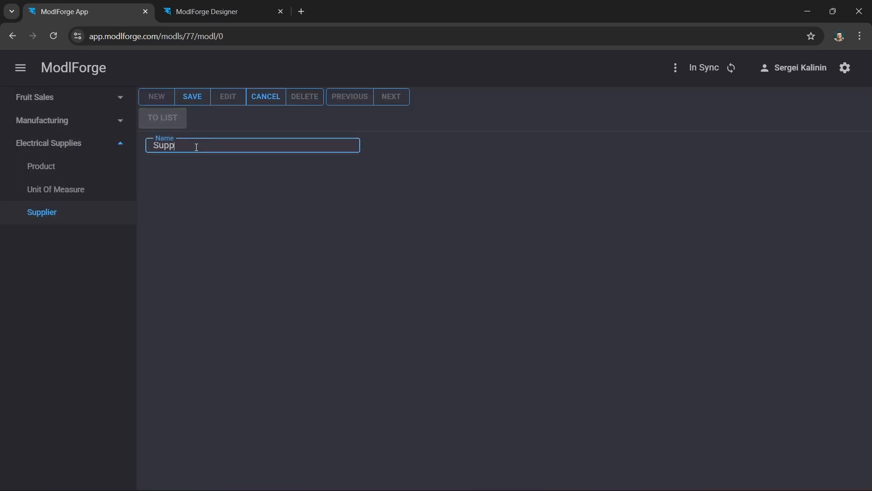
pyautogui.write('lier B')
pyautogui.click(201, 99)
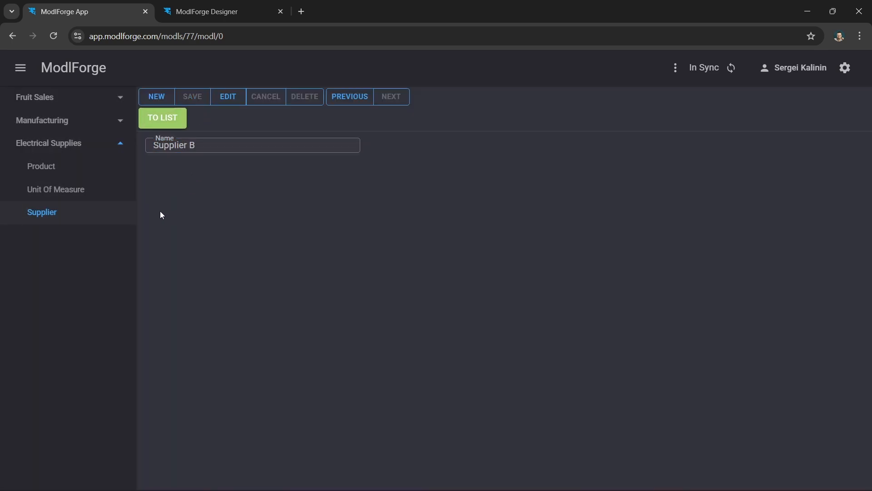
# - Create and save a new Unit Of Measure record named Piece in the Electrical Supplies group
pyautogui.click(80, 190)
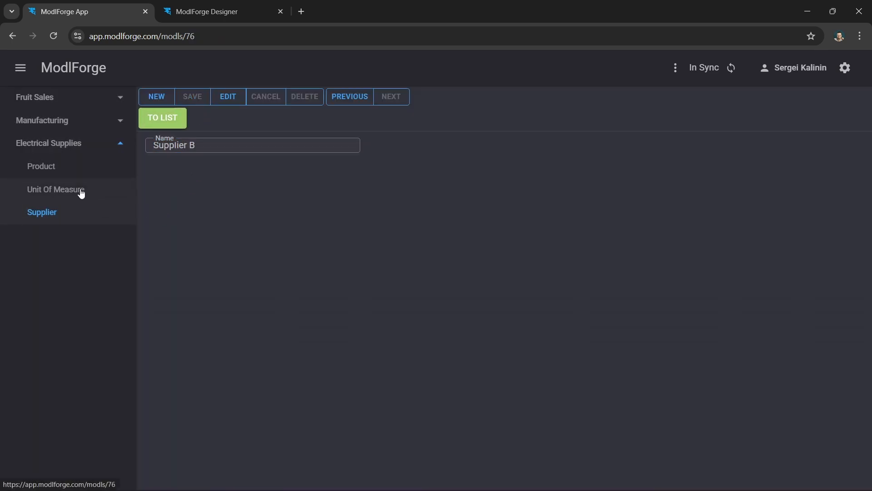
pyautogui.click(160, 101)
pyautogui.click(197, 145)
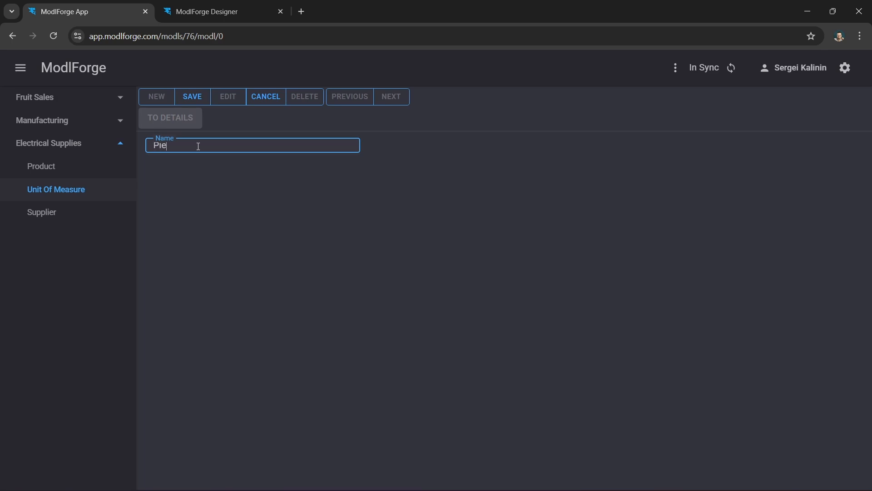
pyautogui.click(196, 103)
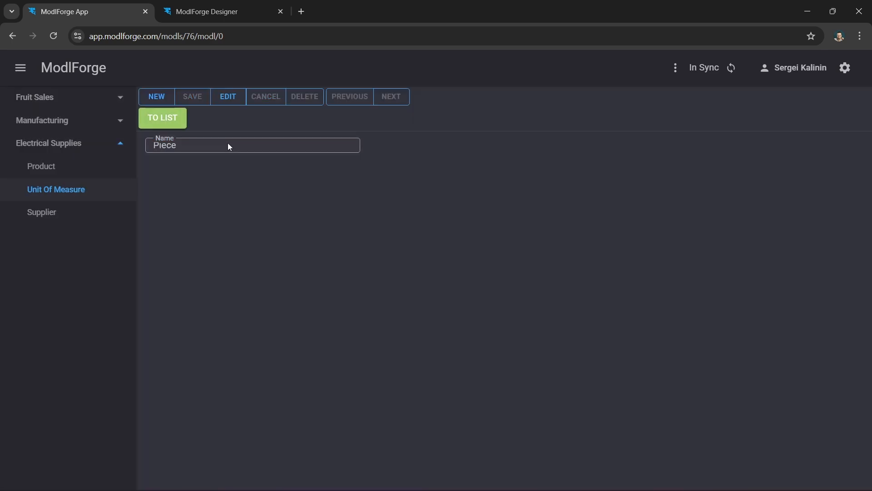
# - Create and save another Unit Of Measure record named Meter
pyautogui.click(158, 97)
pyautogui.click(192, 146)
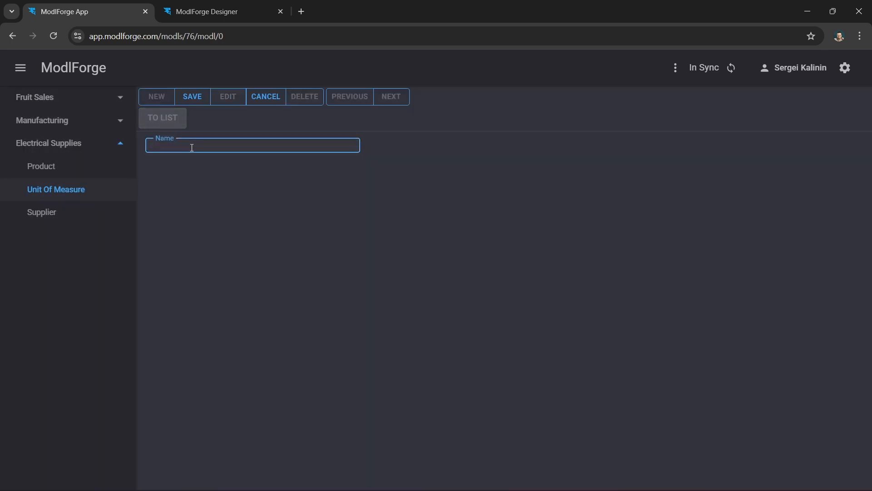
pyautogui.click(199, 101)
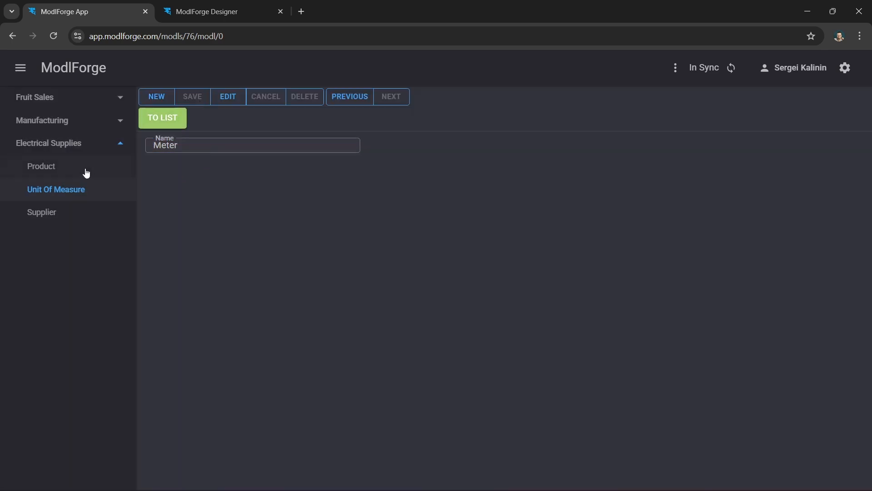
# - Create and save a Product record named LED Panel Light with Piece as its Unit Of Measure
pyautogui.click(43, 166)
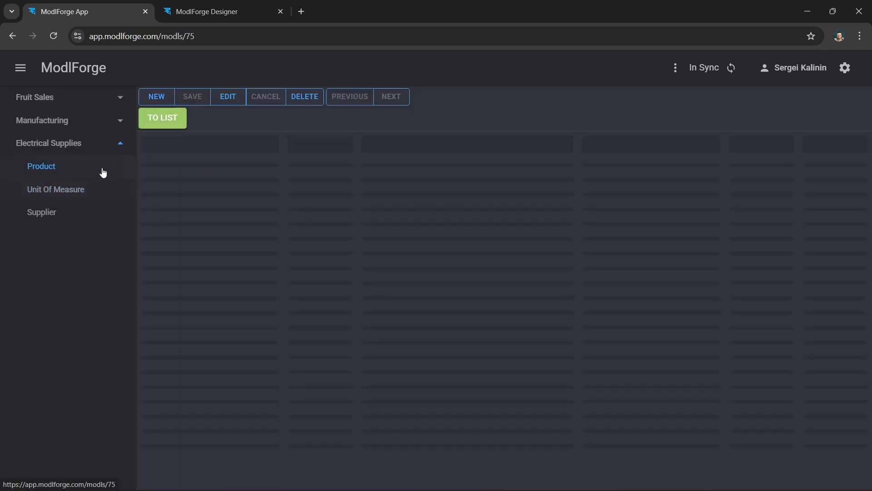
pyautogui.click(157, 101)
pyautogui.click(213, 144)
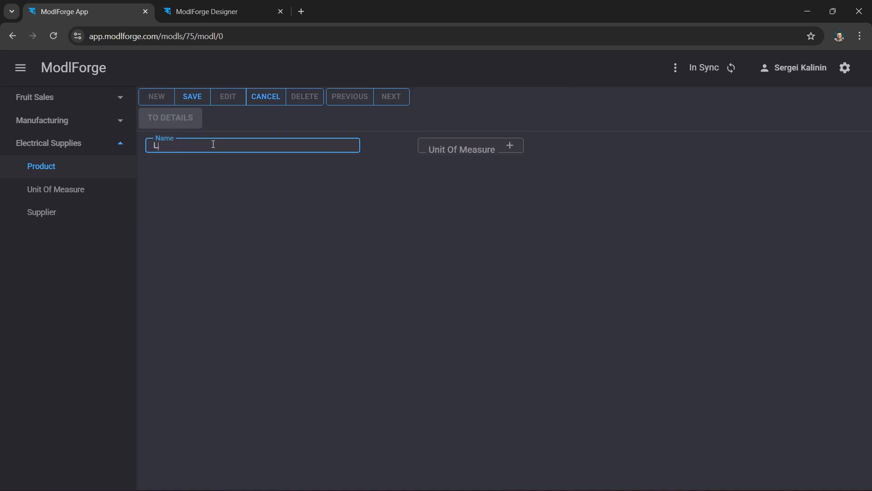
pyautogui.write('LED Panel Light')
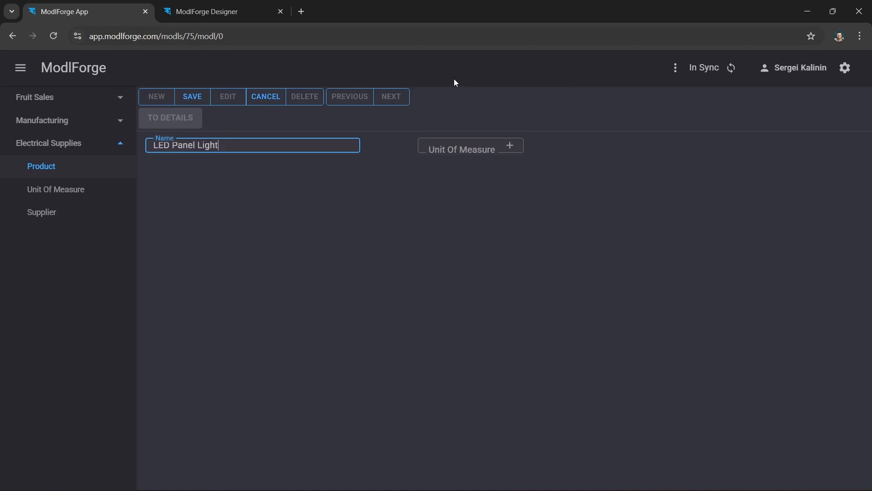
pyautogui.click(511, 145)
pyautogui.doubleClick(449, 285)
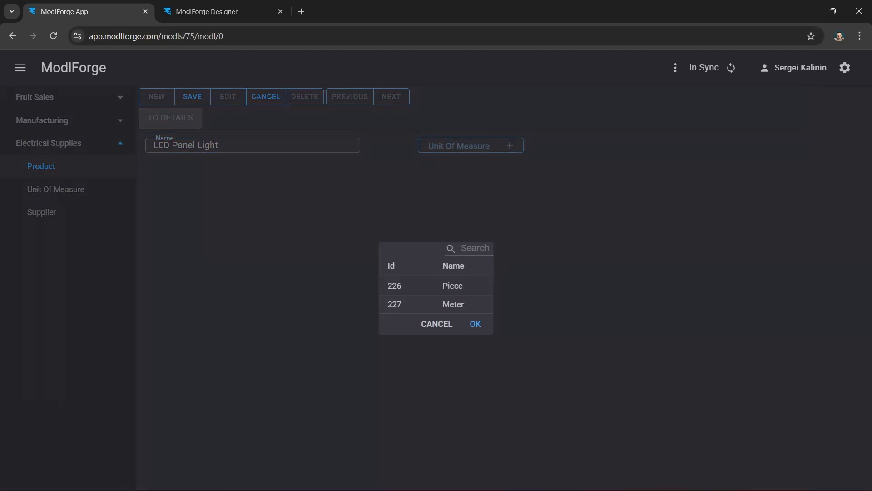
pyautogui.click(189, 96)
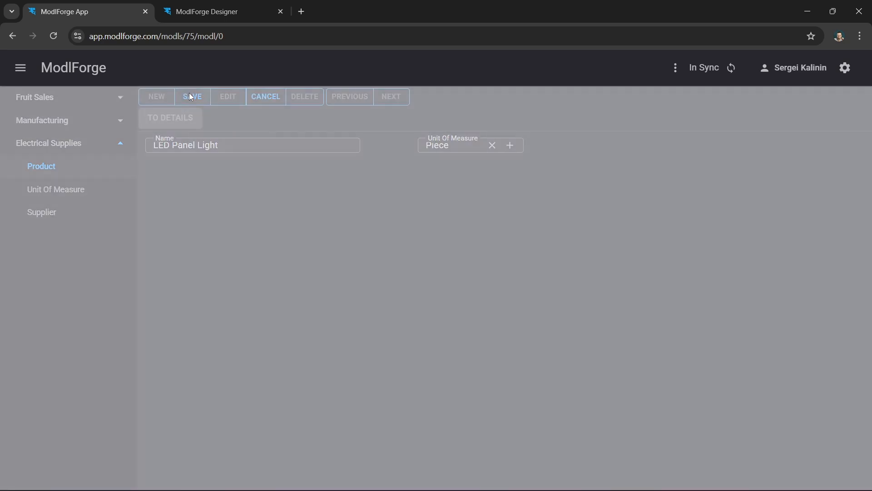
# - Create and save another Product record named Power Cable with Meter as its Unit Of Measure
pyautogui.click(157, 96)
pyautogui.click(190, 146)
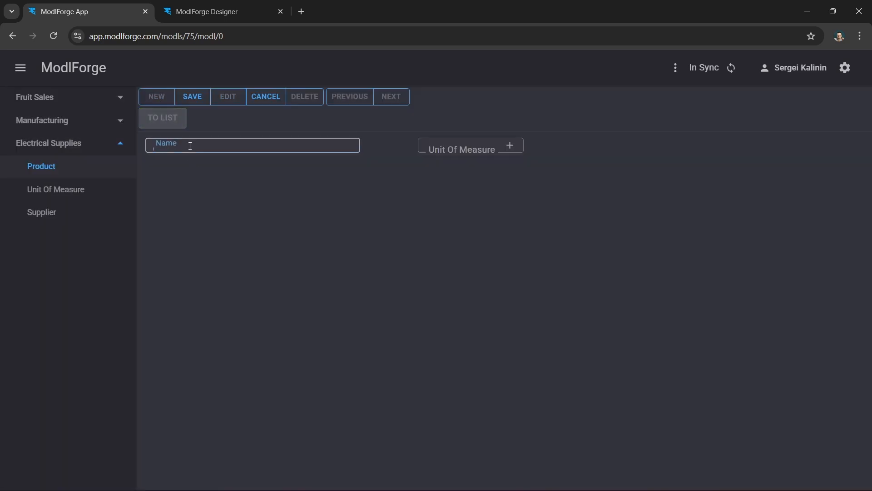
pyautogui.write('Power Cable')
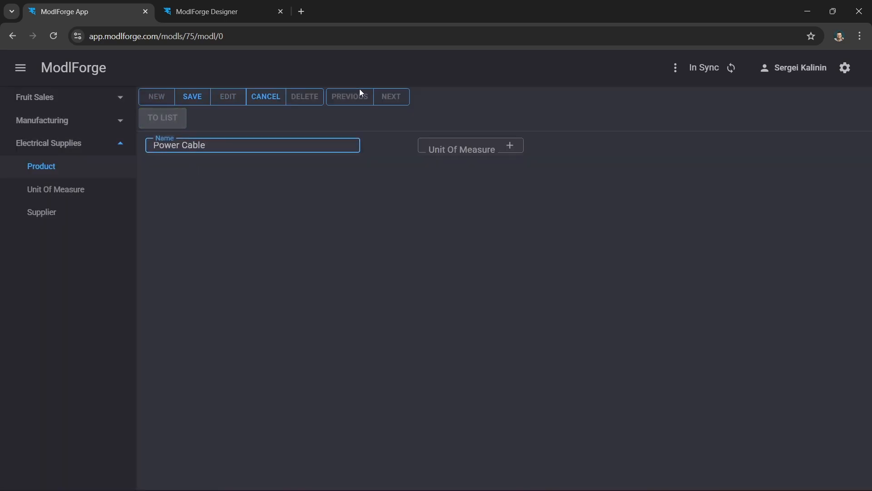
pyautogui.click(509, 146)
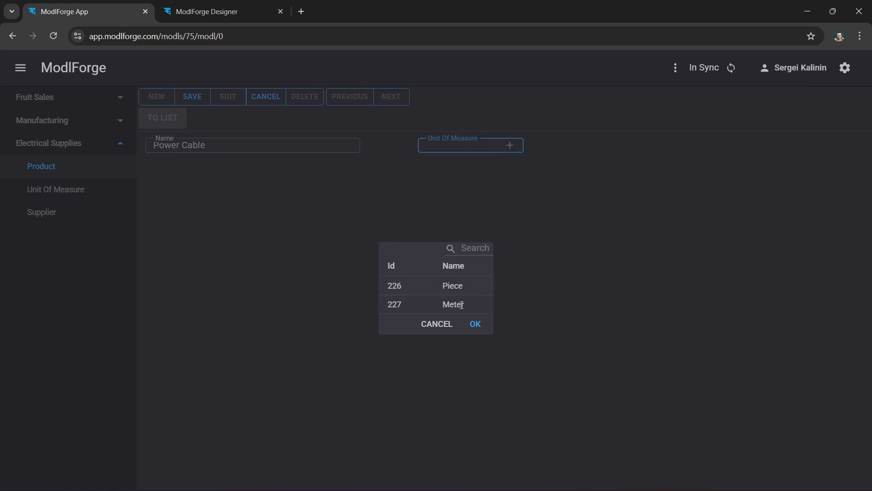
pyautogui.doubleClick(461, 305)
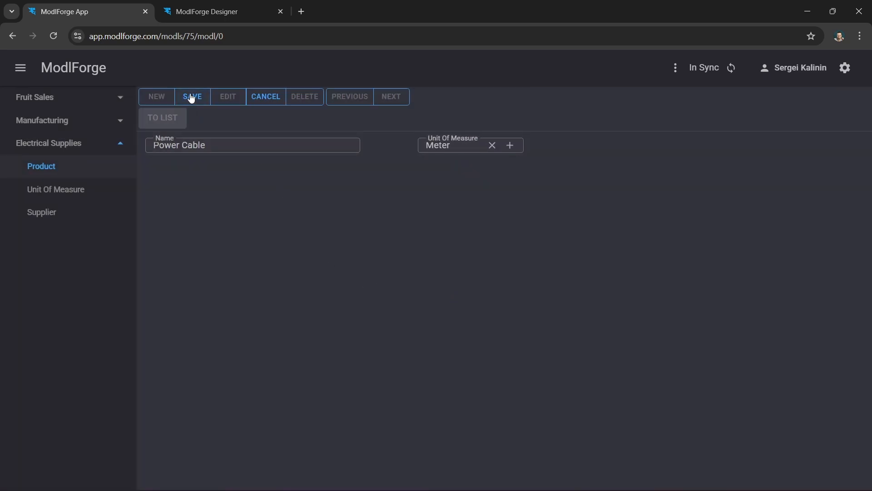
pyautogui.click(191, 97)
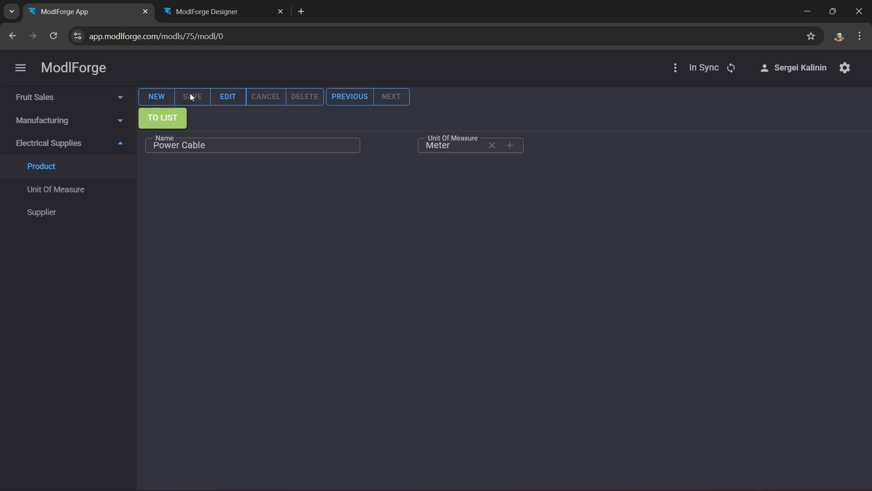
# - Review the record lists of Product, Unit Of Measure and Supplier, ending back at Product
pyautogui.click(168, 119)
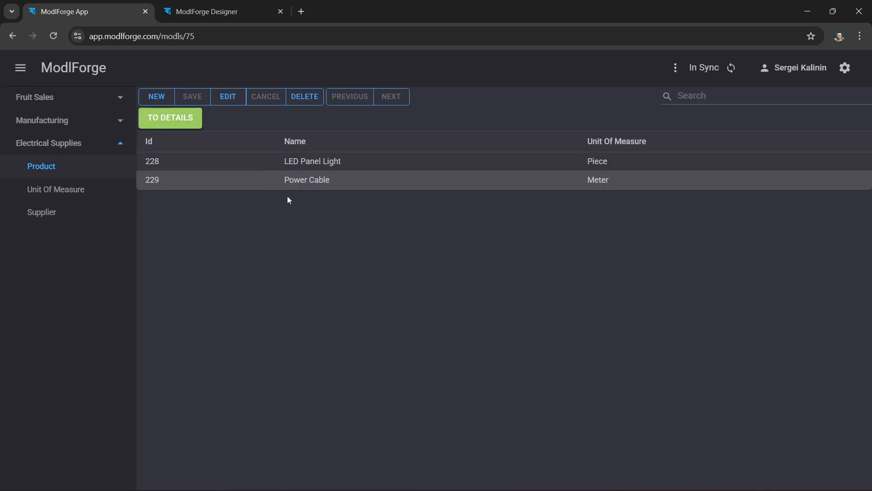
pyautogui.click(84, 192)
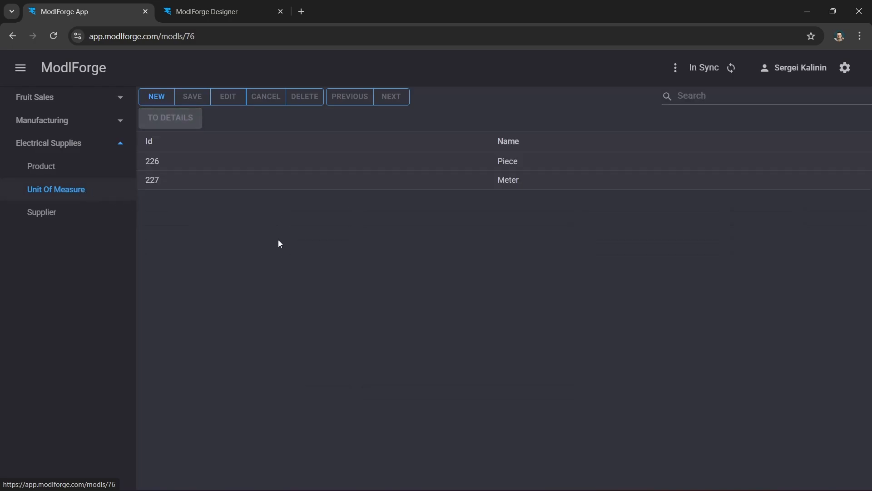
pyautogui.click(45, 214)
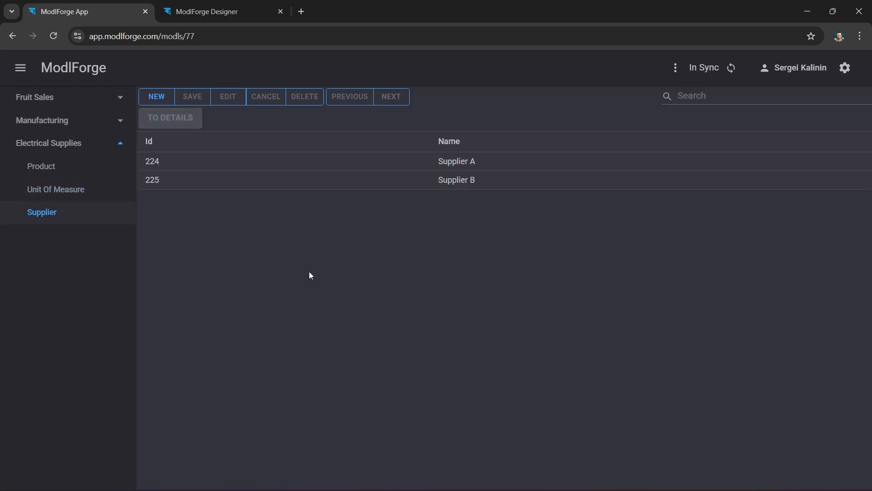
pyautogui.click(62, 176)
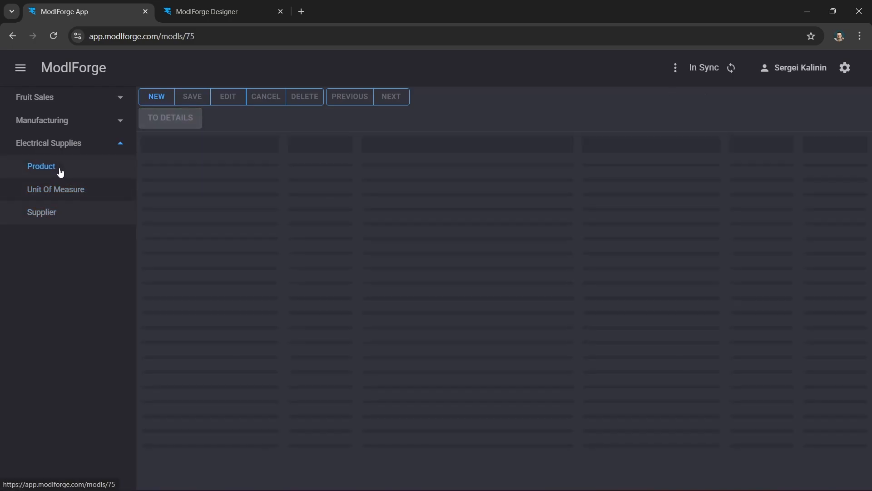
# - Switch to ModlForge Designer, add a Purchase Order blueprint to the Electrical Supplies group and open it
pyautogui.click(222, 14)
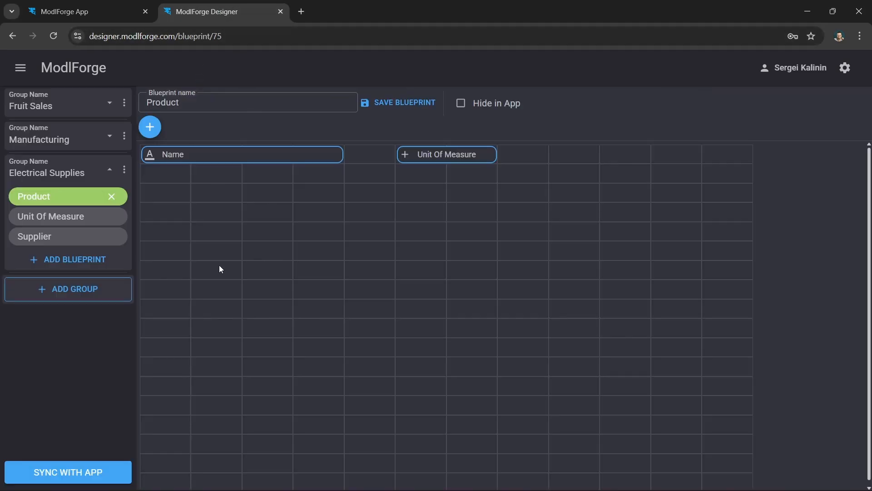
pyautogui.click(94, 260)
pyautogui.click(42, 280)
pyautogui.write('Purchase Order')
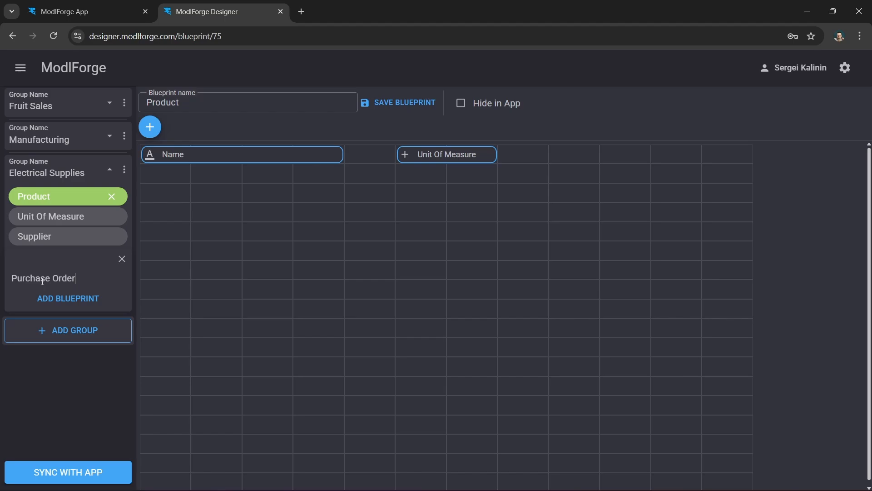
pyautogui.press('Return')
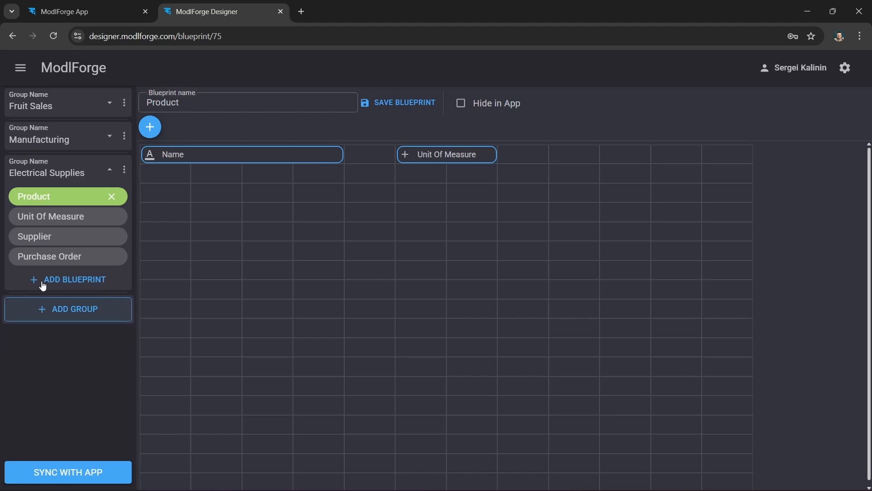
pyautogui.click(68, 255)
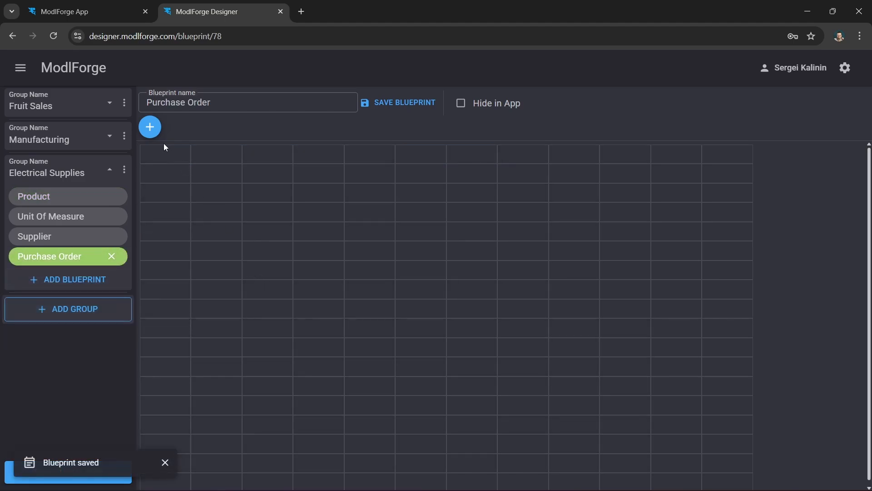
# - Add a Date control at row 1, column 1 of the Purchase Order blueprint and caption it Date
pyautogui.click(154, 130)
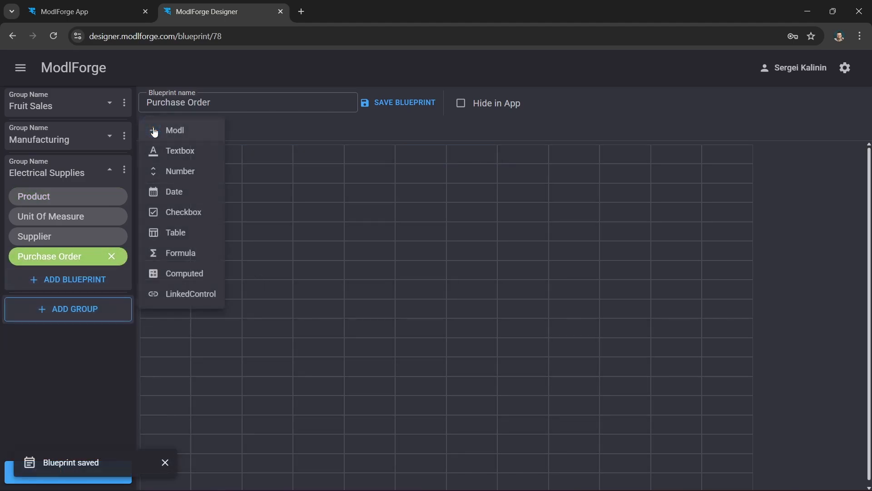
pyautogui.click(182, 193)
pyautogui.click(185, 156)
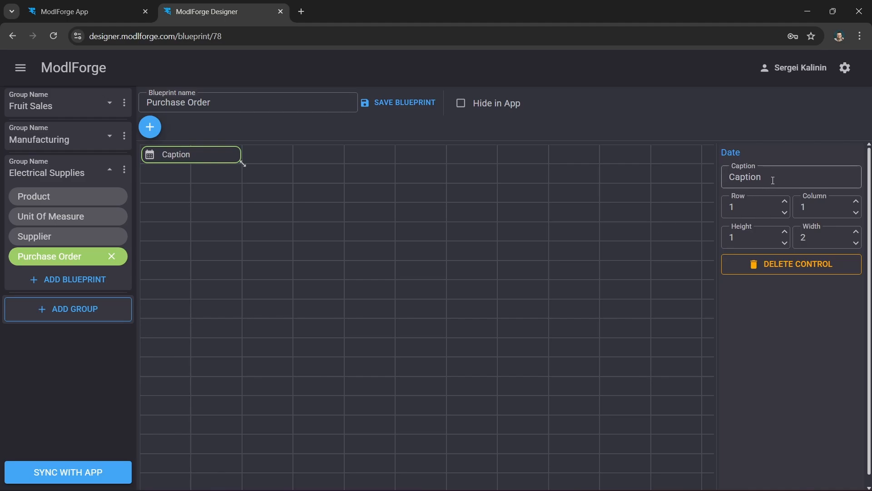
pyautogui.write('Date')
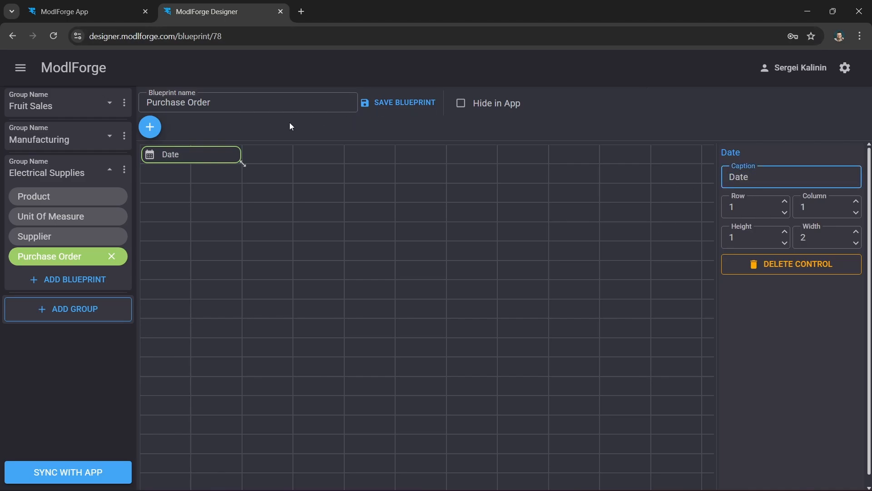
# - Add a Modl control at row 1, column 4 with a width of 3 and caption it Supllier
pyautogui.click(151, 131)
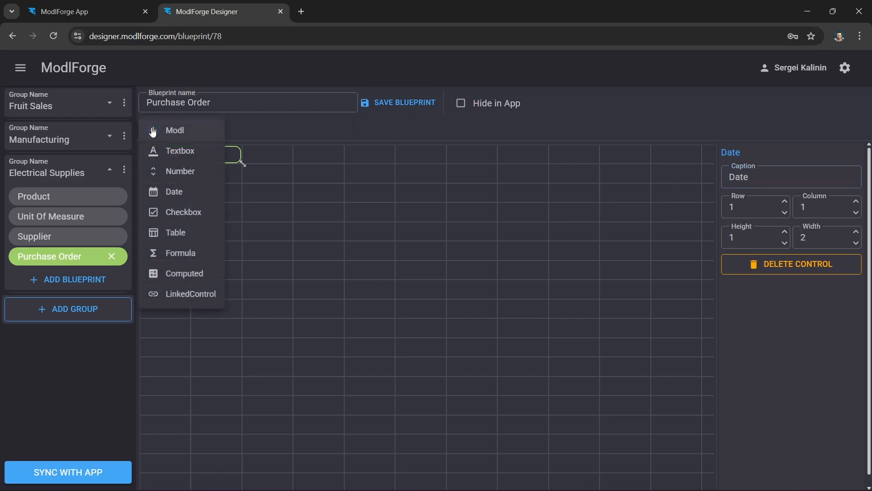
pyautogui.click(193, 131)
pyautogui.moveTo(211, 159); pyautogui.dragTo(341, 163)
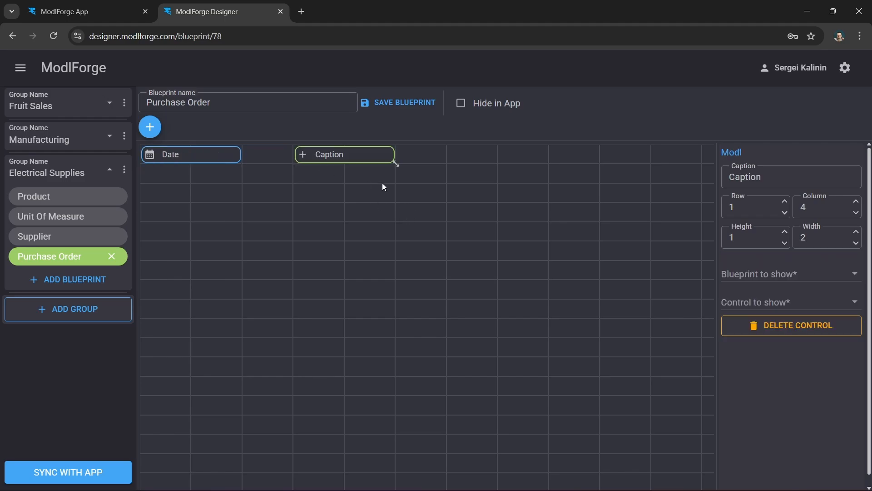
pyautogui.doubleClick(745, 177)
pyautogui.write('Supllier')
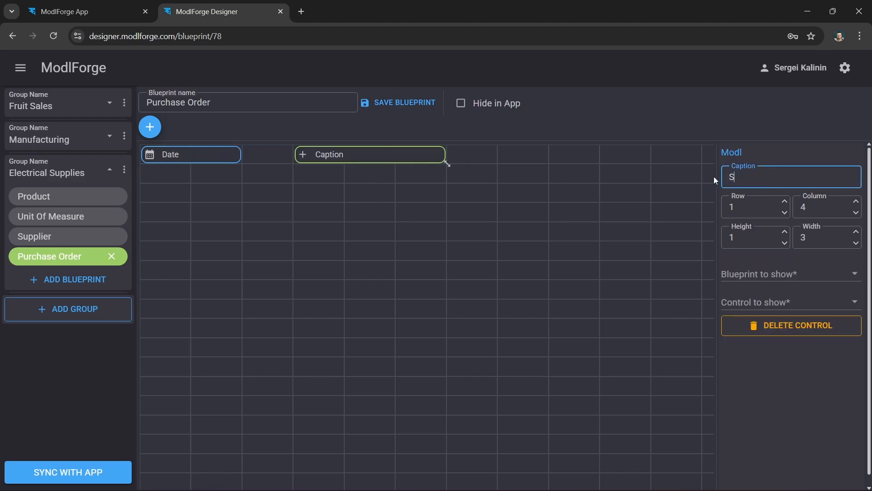
# - Link the Supllier control to the Electrical Supplies - Supplier blueprint, showing its Name control
pyautogui.click(850, 272)
pyautogui.scroll(-5, 848, 364)
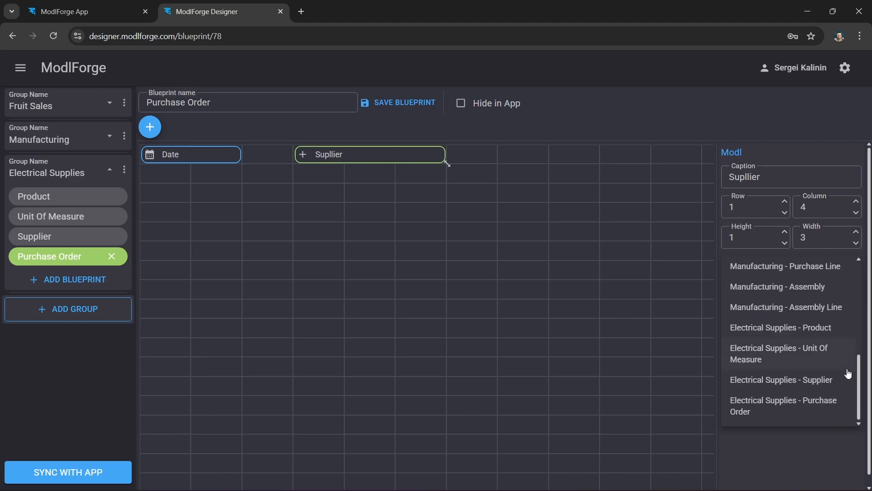
pyautogui.click(770, 385)
pyautogui.click(852, 305)
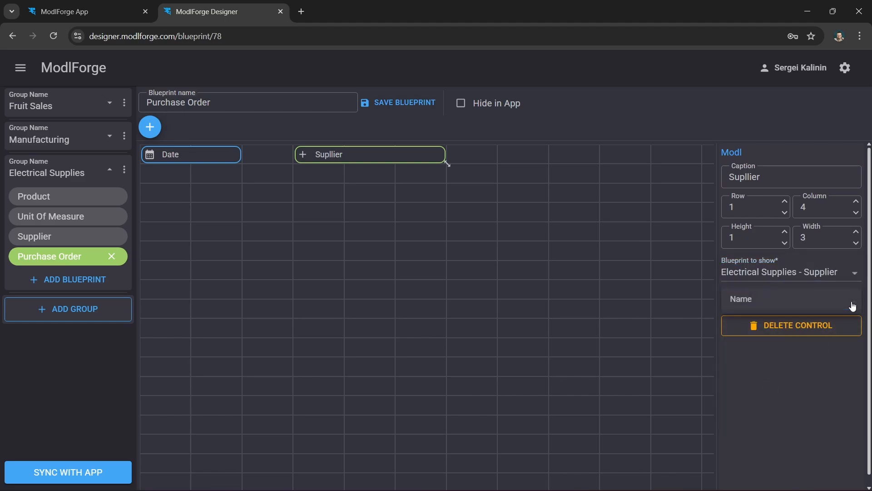
pyautogui.click(752, 299)
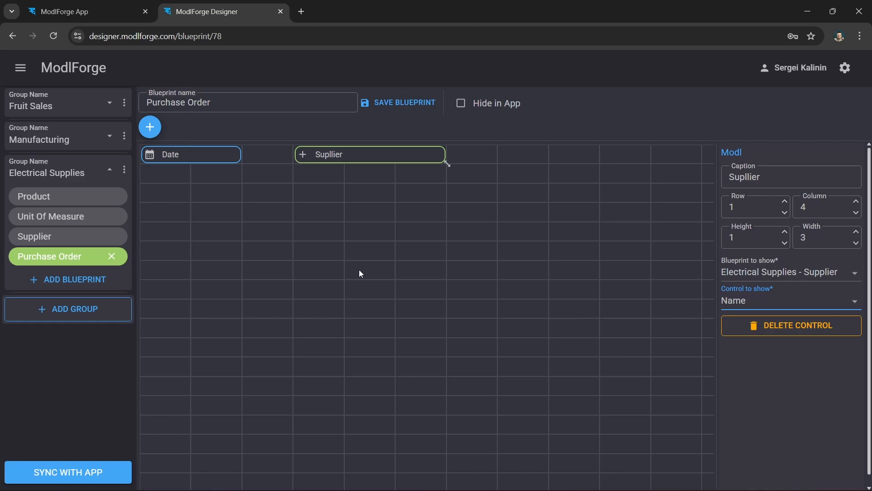
# - Add a Textbox control at row 1, column 8 of the Purchase Order blueprint and enter NUmber as its caption
pyautogui.click(150, 126)
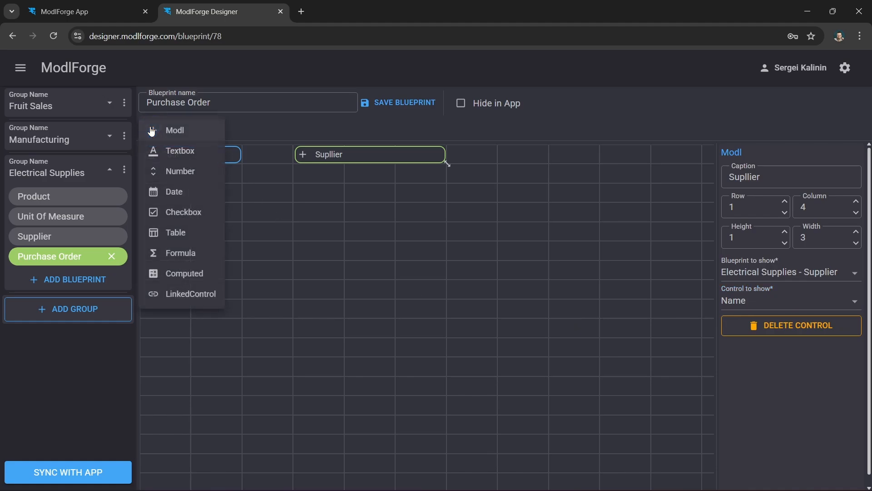
pyautogui.click(181, 149)
pyautogui.moveTo(230, 157); pyautogui.dragTo(533, 163)
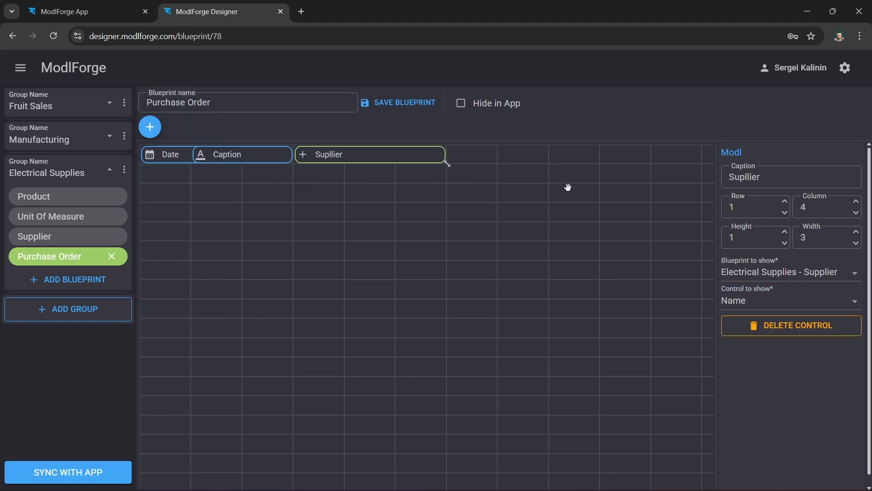
pyautogui.write('NUmber')
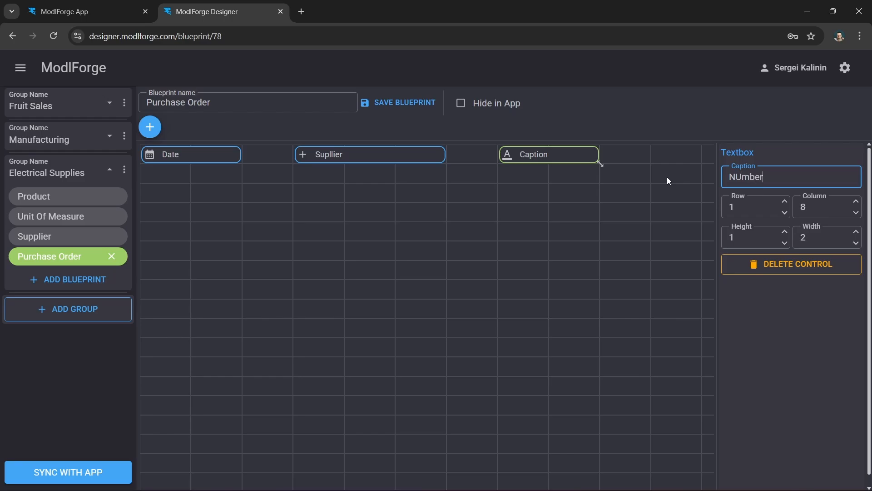
# - Correct the textbox caption to Number and save the Purchase Order blueprint
pyautogui.click(742, 178)
pyautogui.press('BackSpace')
pyautogui.write('u')
pyautogui.click(652, 214)
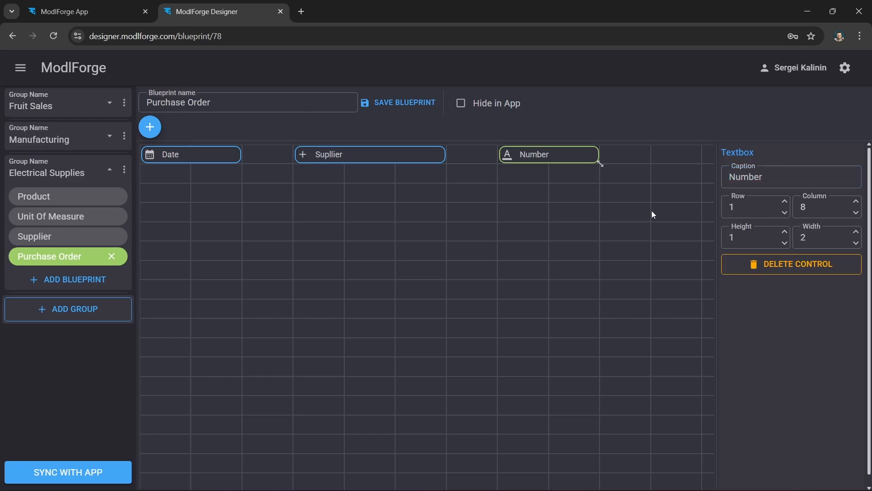
pyautogui.click(400, 103)
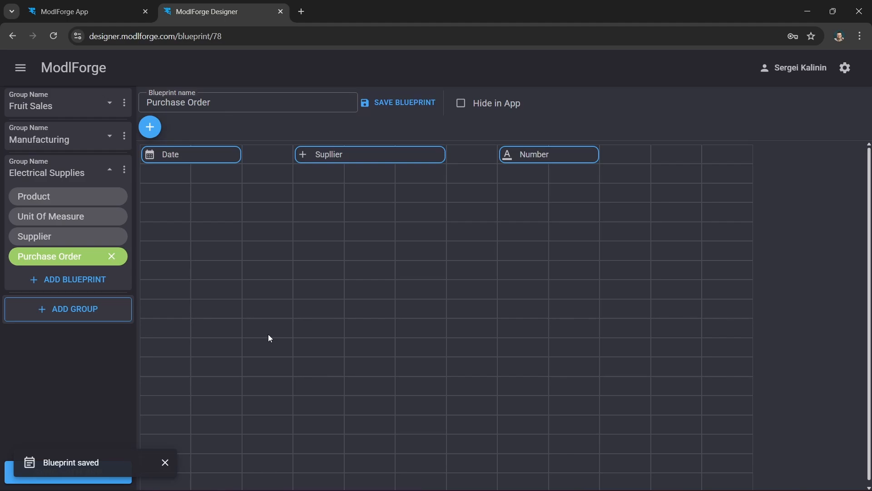
# - Add a blueprint named Purchase Order Line to the Electrical Supplies group and open it
pyautogui.click(97, 287)
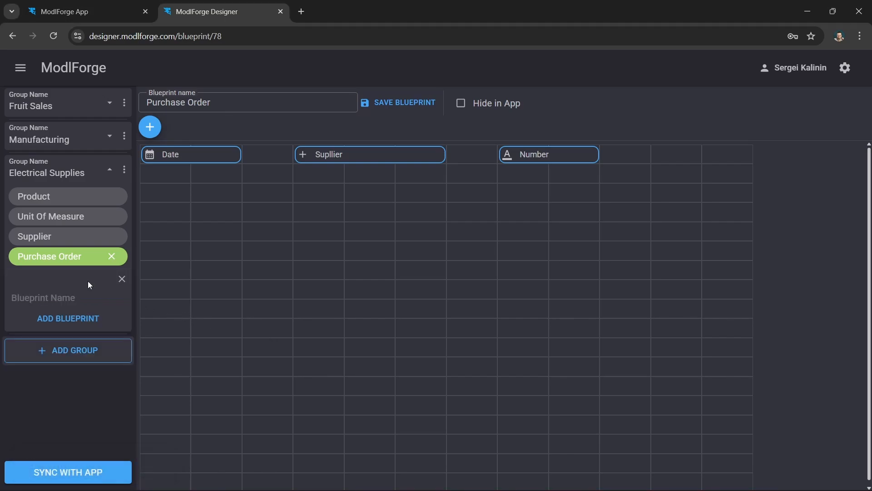
pyautogui.click(57, 298)
pyautogui.write('Purchase Order Line')
pyautogui.click(61, 318)
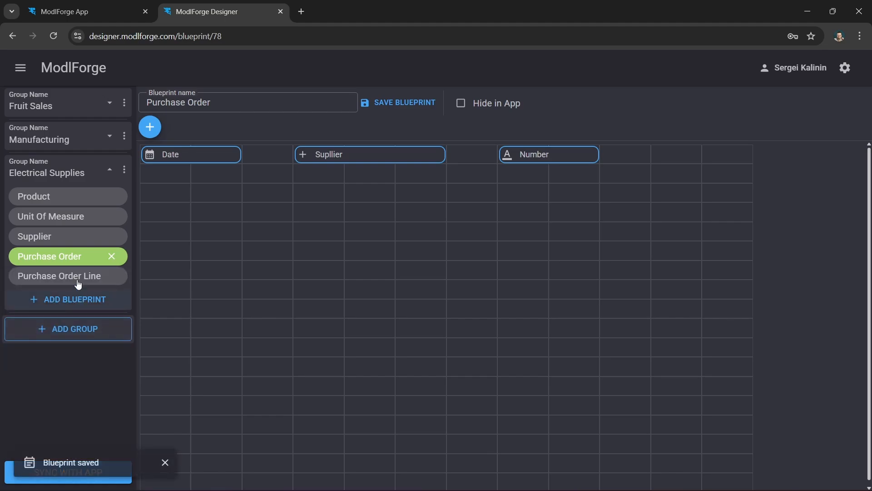
pyautogui.click(77, 278)
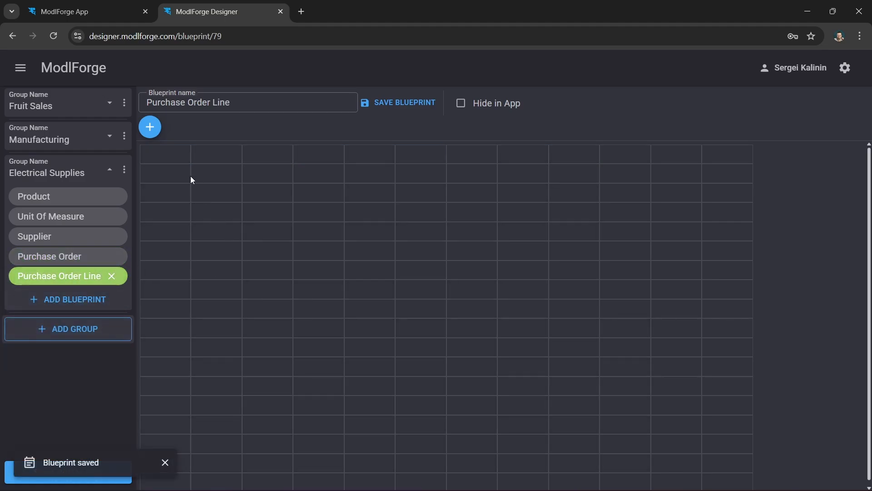
# - Add a Modl control at row 1, column 1 with a width of 3 and caption it Product
pyautogui.click(150, 128)
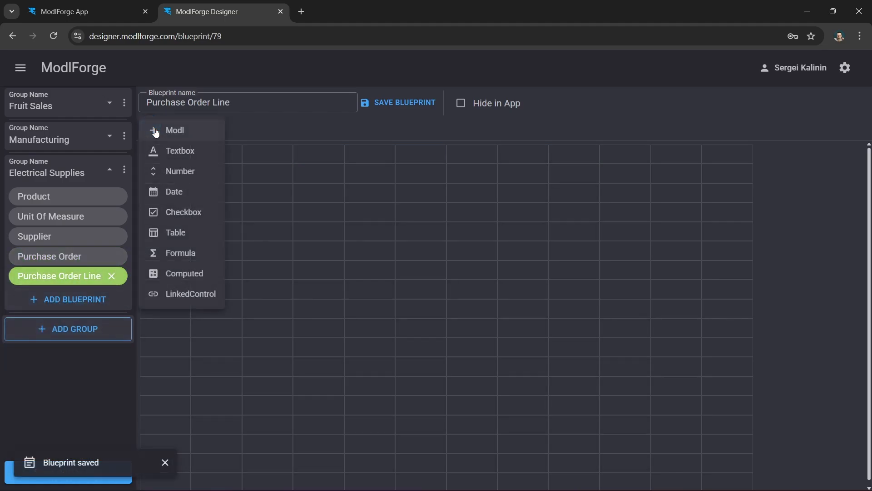
pyautogui.click(204, 131)
pyautogui.click(173, 154)
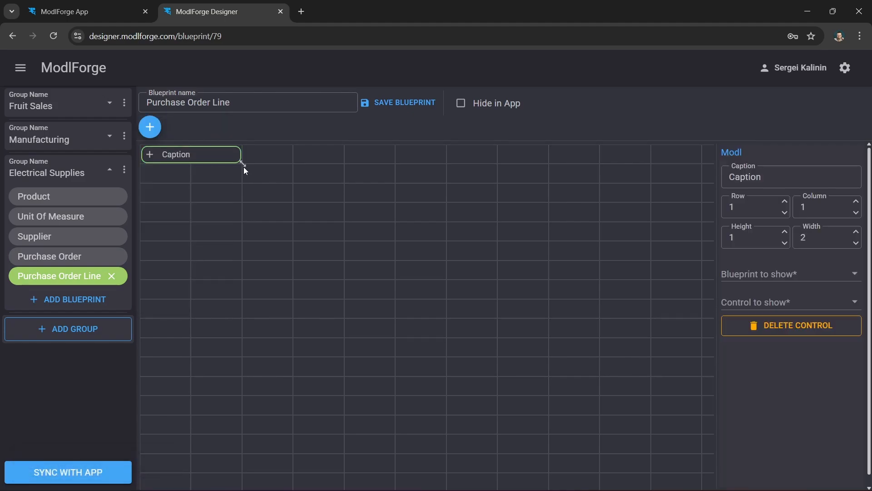
pyautogui.doubleClick(745, 177)
pyautogui.write('Product')
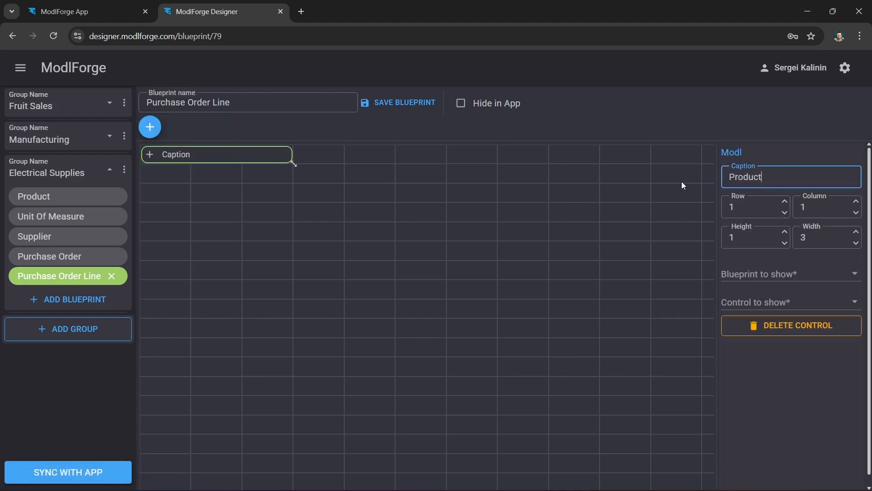
# - Link the Product control to the Electrical Supplies - Product blueprint, showing its Name control
pyautogui.click(856, 275)
pyautogui.moveTo(860, 337); pyautogui.dragTo(856, 390)
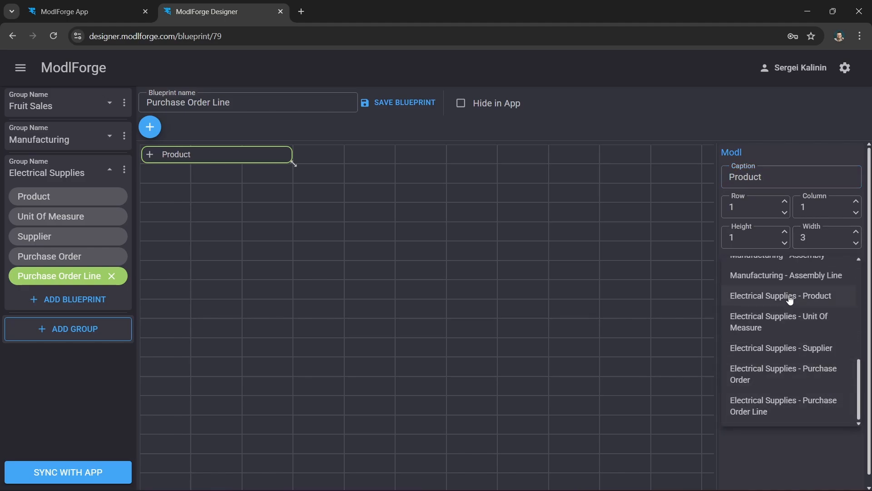
pyautogui.click(768, 298)
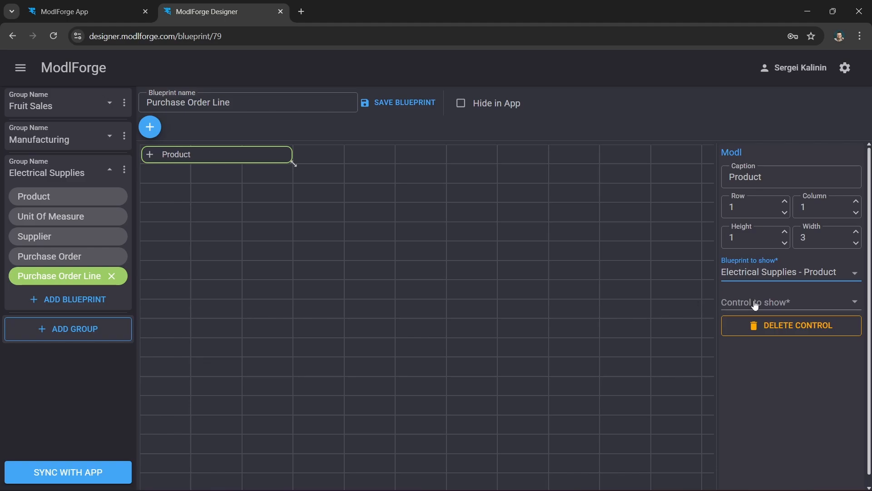
pyautogui.click(755, 302)
pyautogui.click(744, 301)
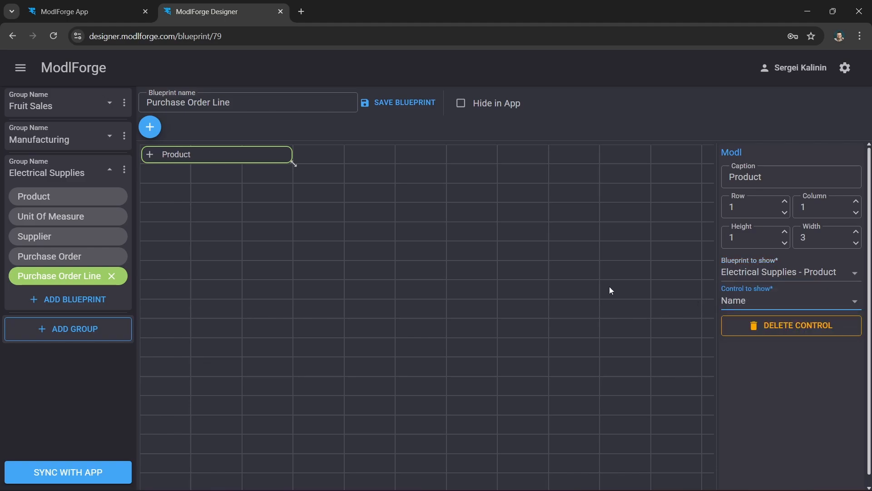
# - Add a Number control at row 1, column 5 captioned QTY with a scale of 2
pyautogui.click(150, 127)
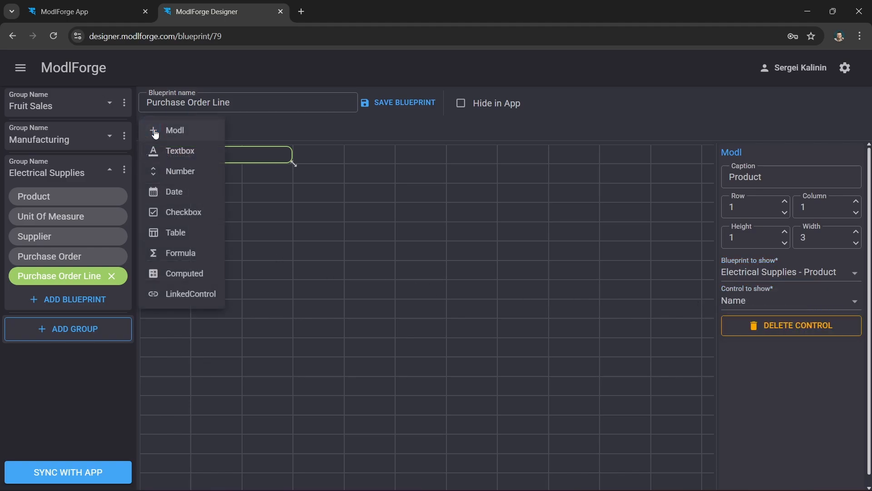
pyautogui.click(204, 171)
pyautogui.moveTo(224, 156); pyautogui.dragTo(444, 163)
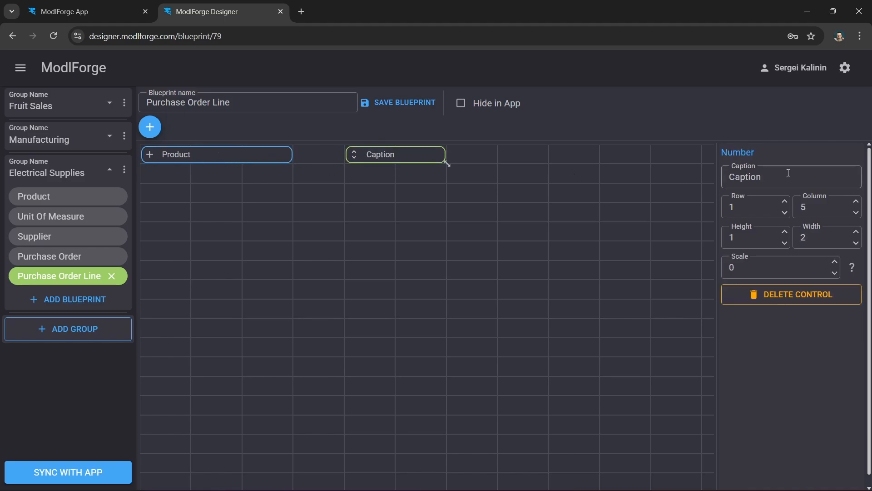
pyautogui.write('QTY')
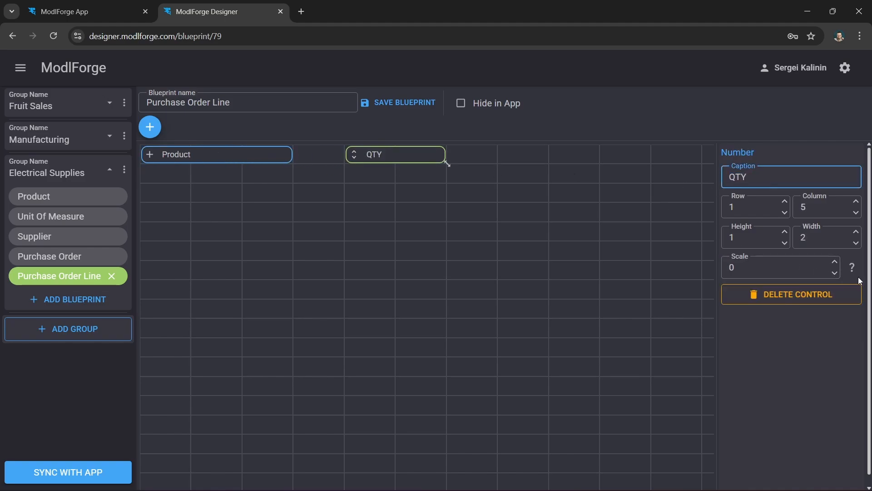
pyautogui.click(835, 262)
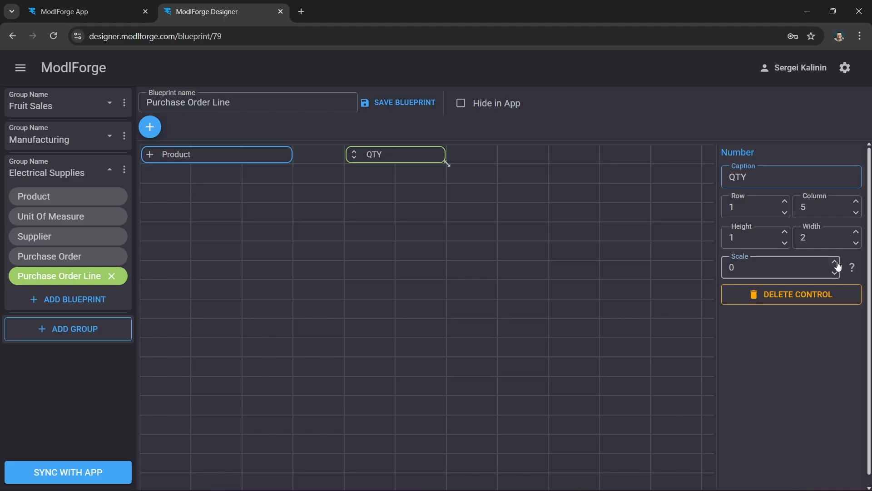
pyautogui.click(834, 262)
pyautogui.click(631, 243)
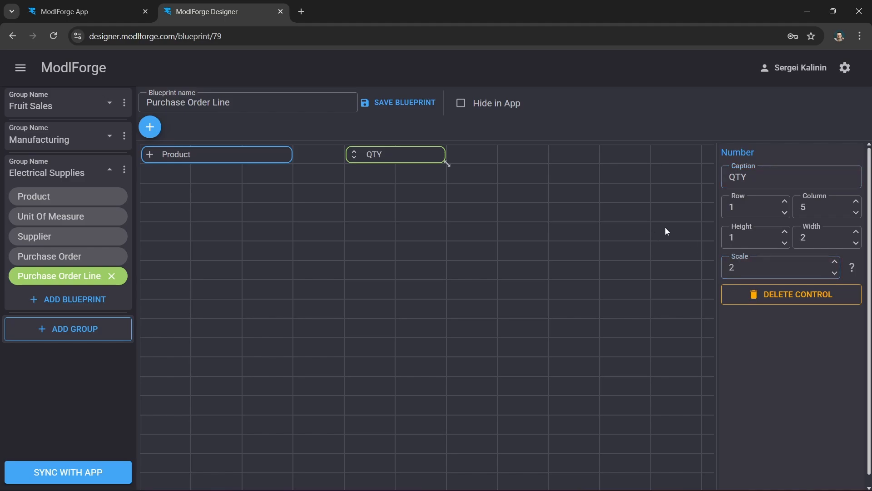
# - Add a Number control at row 1, column 7 captioned Price with a scale of 2
pyautogui.click(150, 127)
pyautogui.click(194, 172)
pyautogui.moveTo(225, 157); pyautogui.dragTo(549, 163)
pyautogui.write('Price')
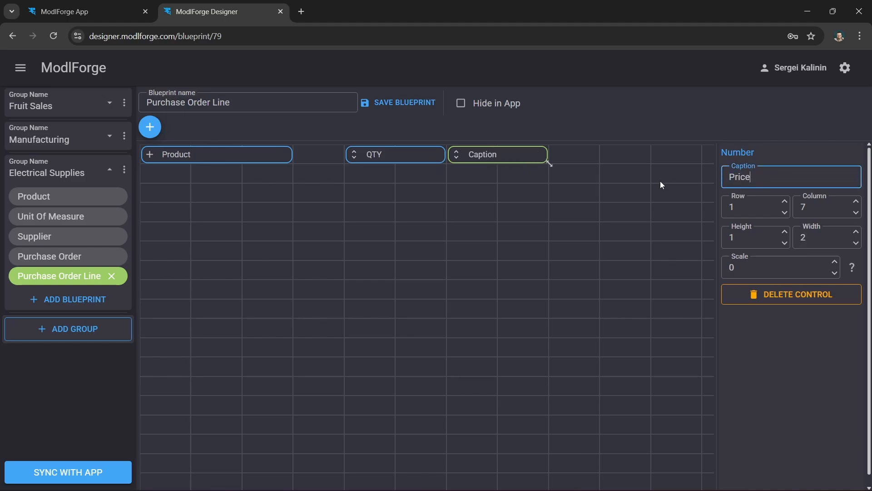
pyautogui.click(835, 262)
pyautogui.click(835, 262)
pyautogui.click(542, 253)
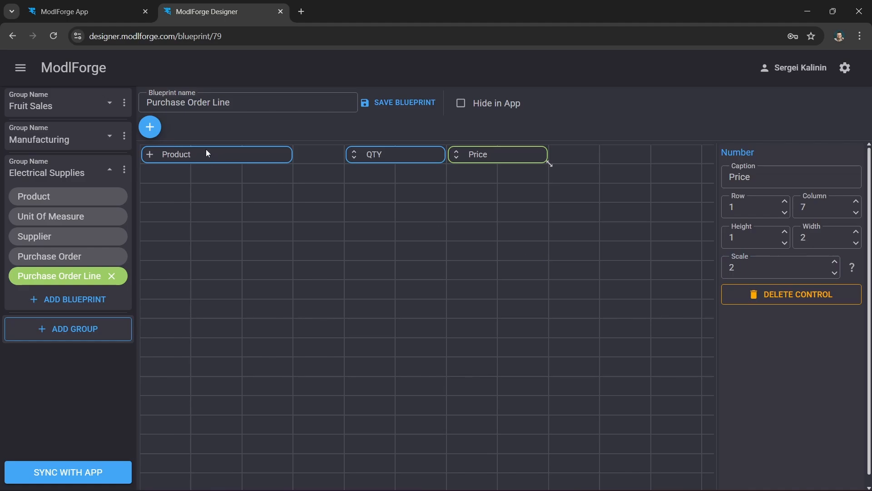
# - Add a Computed control captioned Total at row 1, column 9 with a scale of 2 and the expression [QTY]*[Price]
pyautogui.click(150, 128)
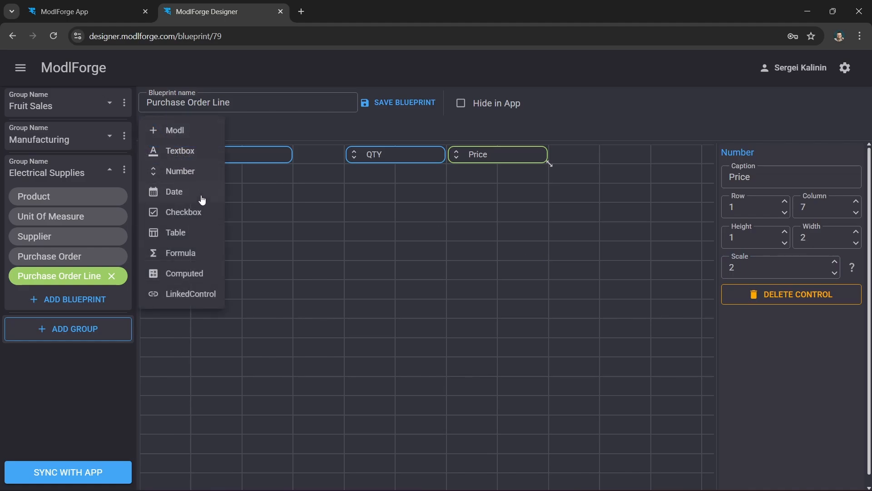
pyautogui.click(201, 274)
pyautogui.moveTo(228, 168); pyautogui.dragTo(580, 151)
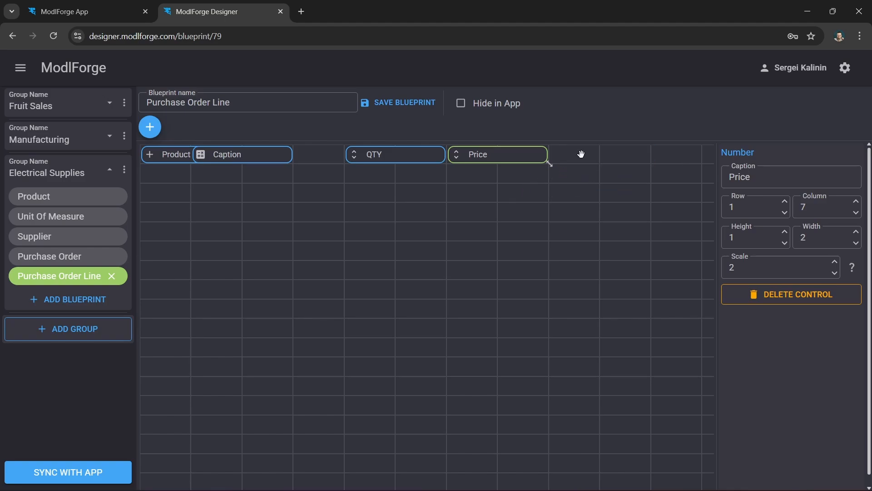
pyautogui.write('Total')
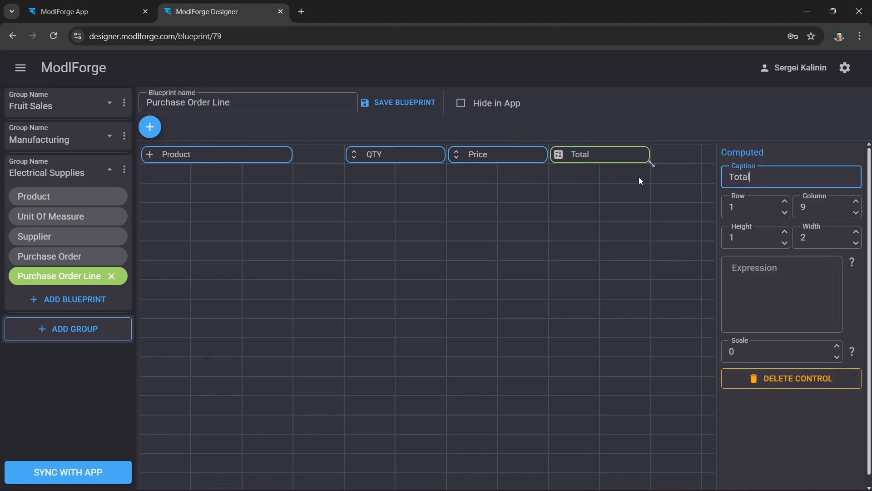
pyautogui.click(836, 345)
pyautogui.click(837, 346)
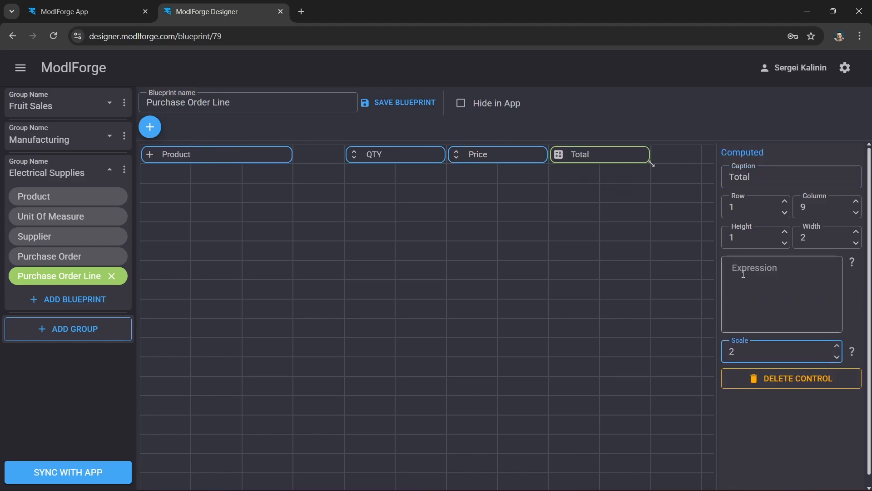
pyautogui.click(740, 269)
pyautogui.write('[QTY]')
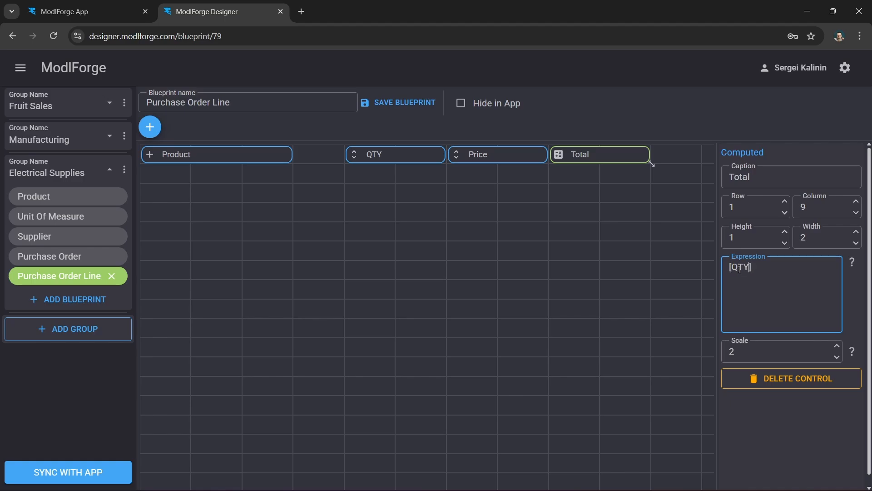
pyautogui.write('*[Price')
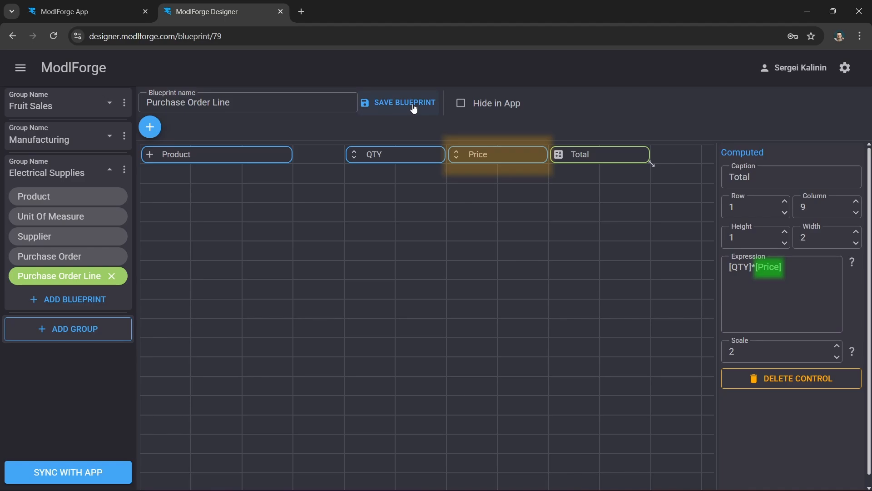
# - Enable Hide in App for the Purchase Order Line blueprint and save it
pyautogui.click(461, 104)
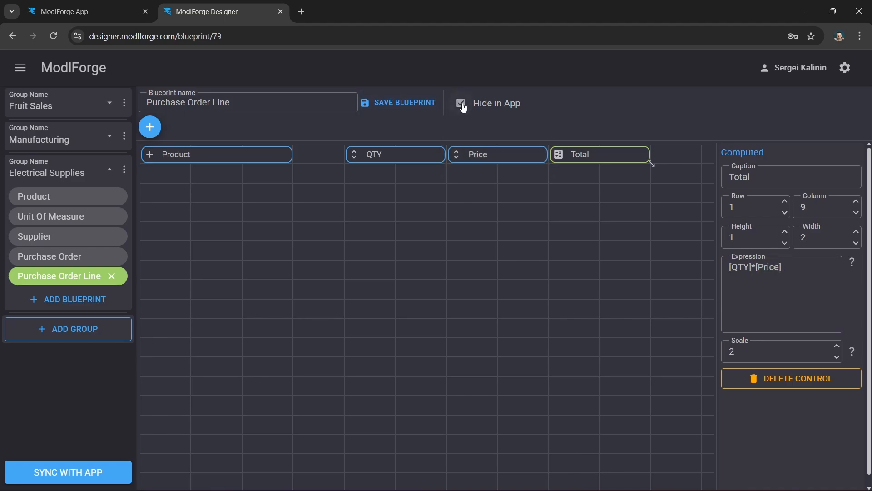
pyautogui.click(396, 105)
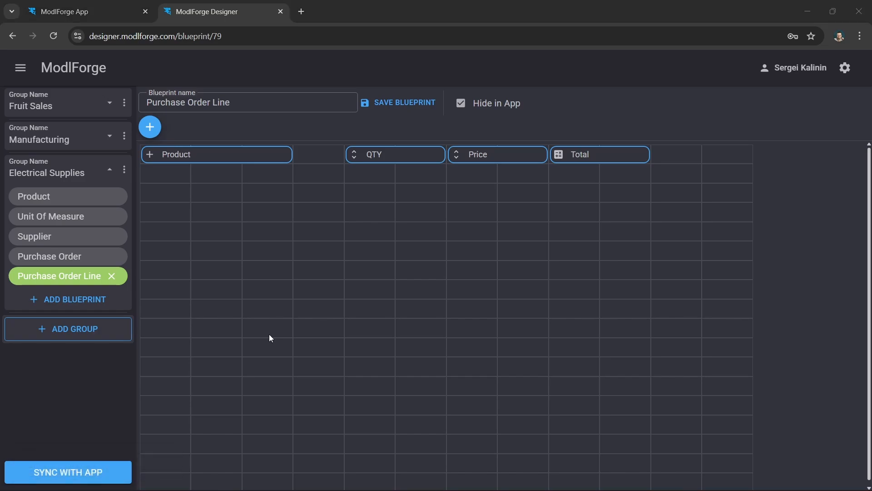
# - Add a Table control captioned Products to the Purchase Order blueprint at row 3, column 1, with height 8 and width 9
pyautogui.click(68, 256)
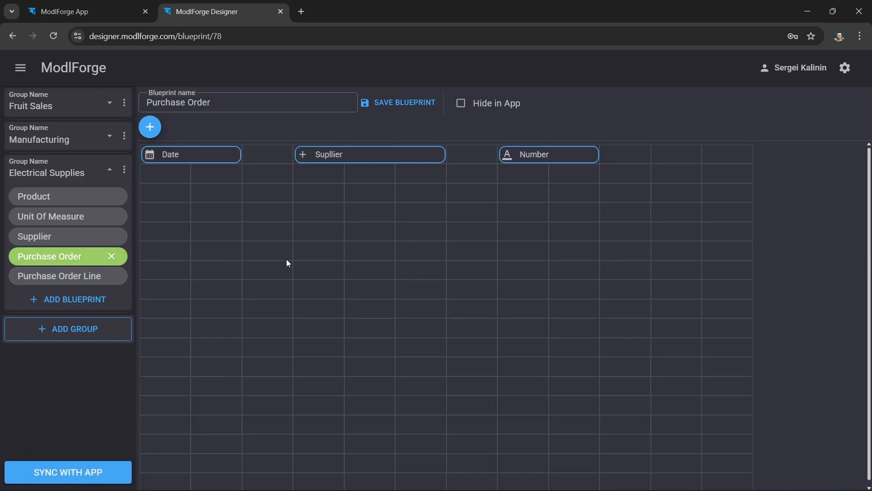
pyautogui.click(150, 128)
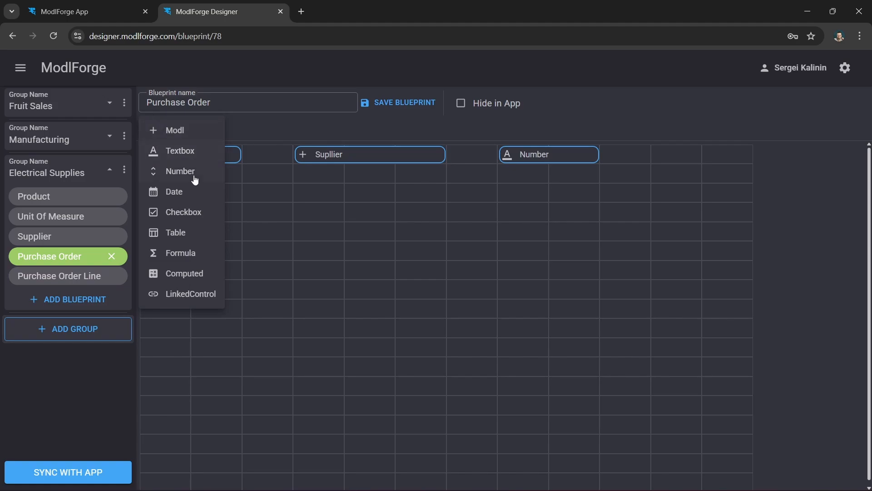
pyautogui.click(201, 233)
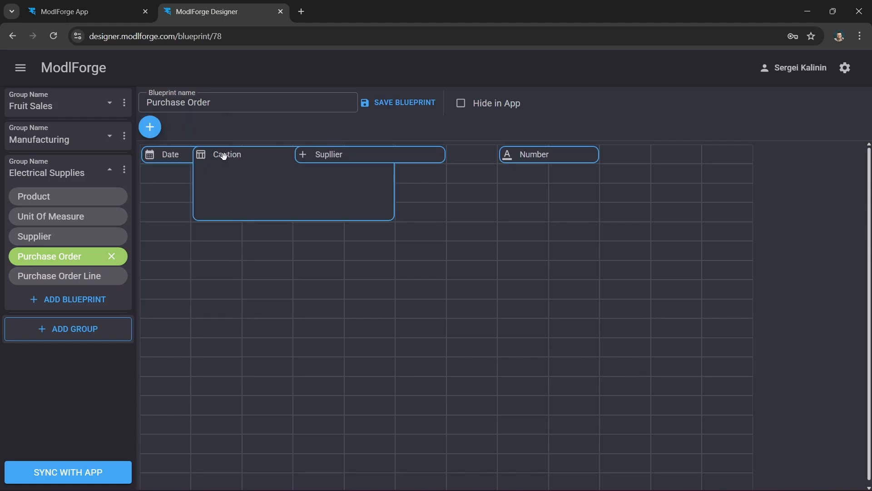
pyautogui.moveTo(178, 196); pyautogui.dragTo(194, 209)
pyautogui.moveTo(345, 262); pyautogui.dragTo(370, 314)
pyautogui.doubleClick(745, 176)
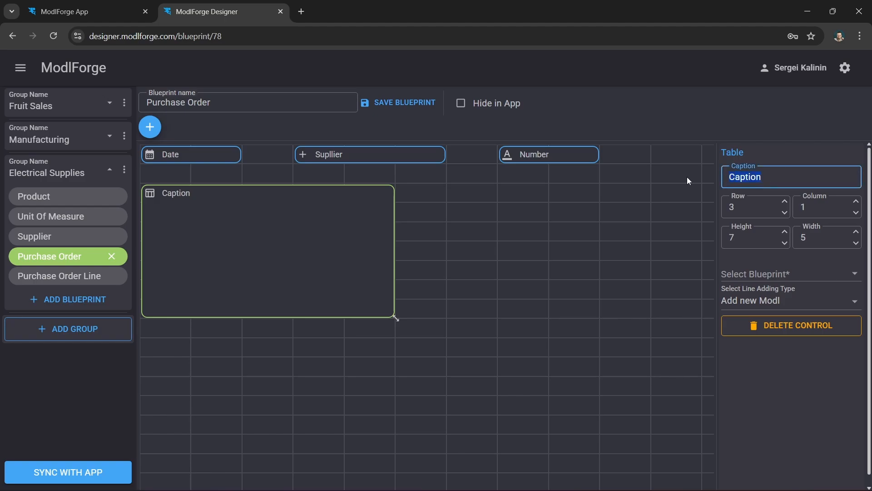
pyautogui.write('Products')
pyautogui.moveTo(396, 317); pyautogui.dragTo(599, 337)
# - Link the Products table to the Electrical Supplies - Purchase Order Line blueprint
pyautogui.click(854, 273)
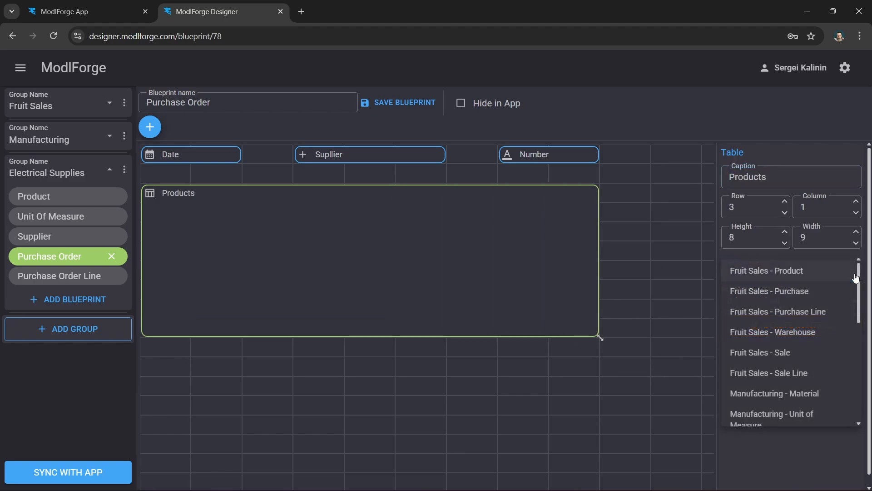
pyautogui.moveTo(859, 286); pyautogui.dragTo(857, 381)
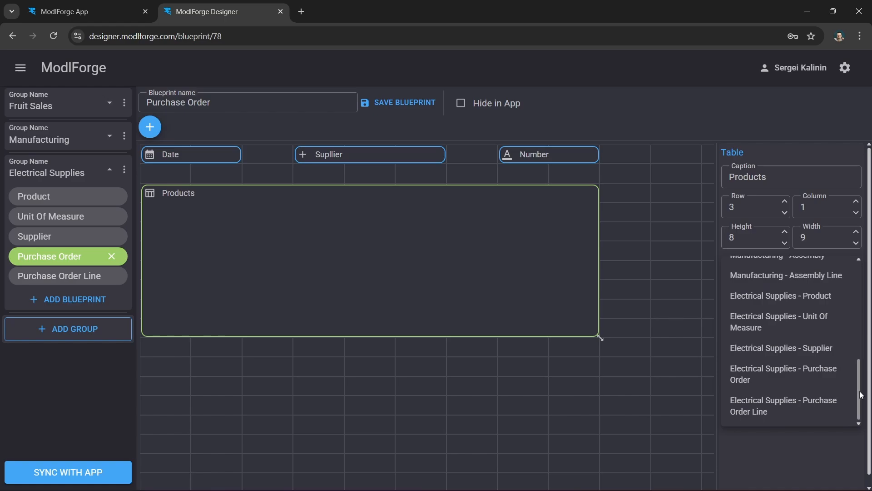
pyautogui.click(780, 407)
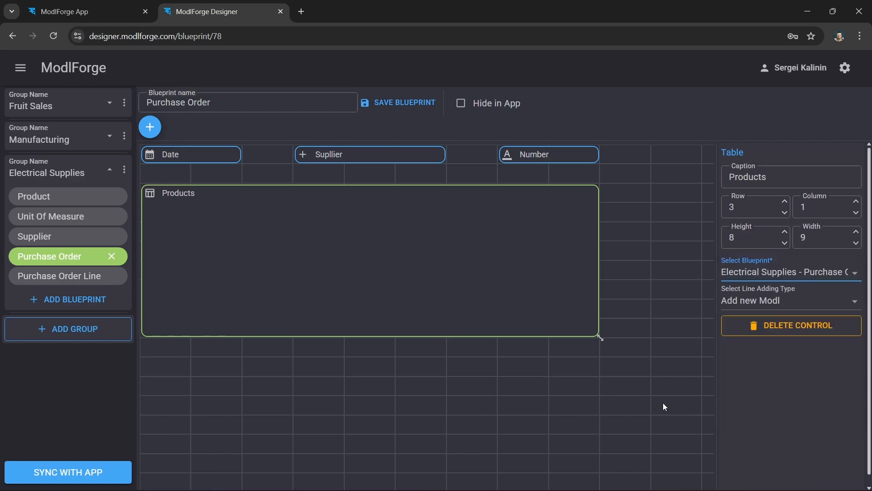
# - Add a Computed control captioned Total to the Purchase Order blueprint at row 12, column 1, with width 3
pyautogui.click(150, 135)
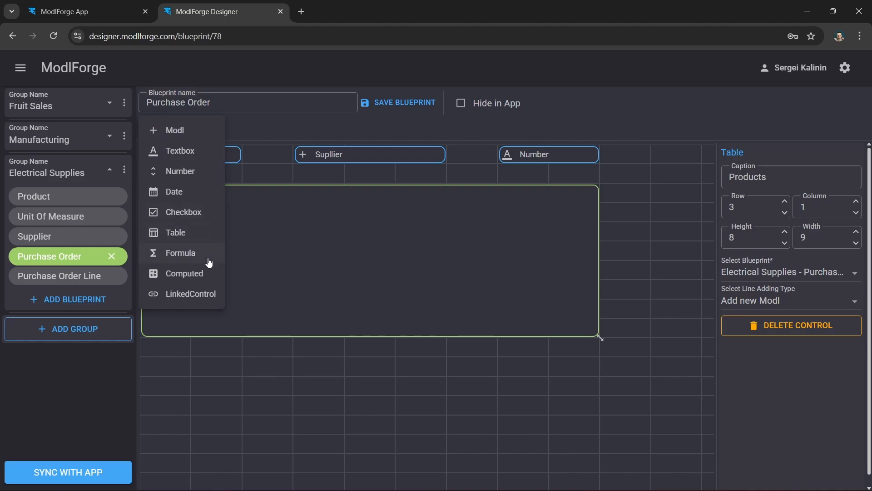
pyautogui.click(189, 278)
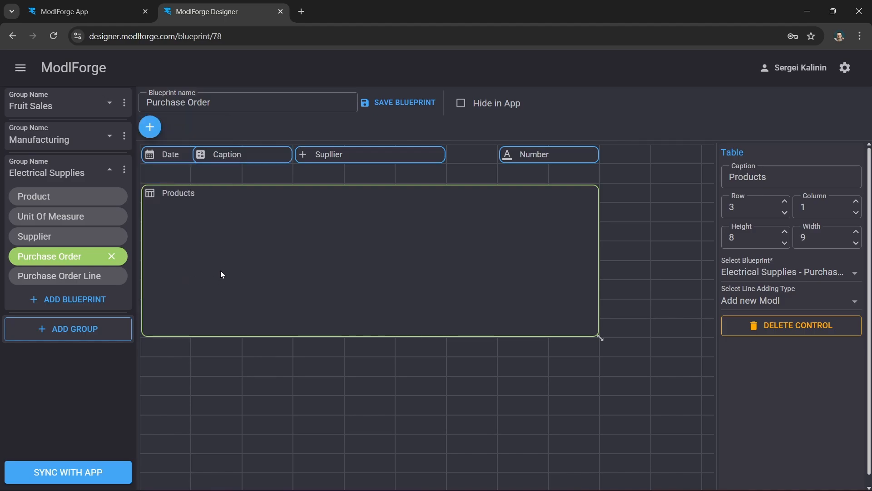
pyautogui.moveTo(227, 153); pyautogui.dragTo(183, 372)
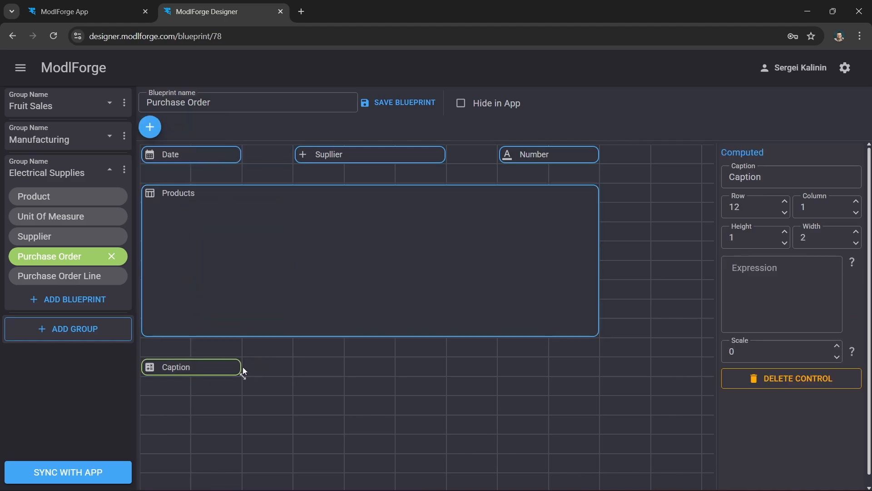
pyautogui.moveTo(243, 375); pyautogui.dragTo(295, 376)
pyautogui.moveTo(785, 176); pyautogui.dragTo(695, 179)
pyautogui.write('Total')
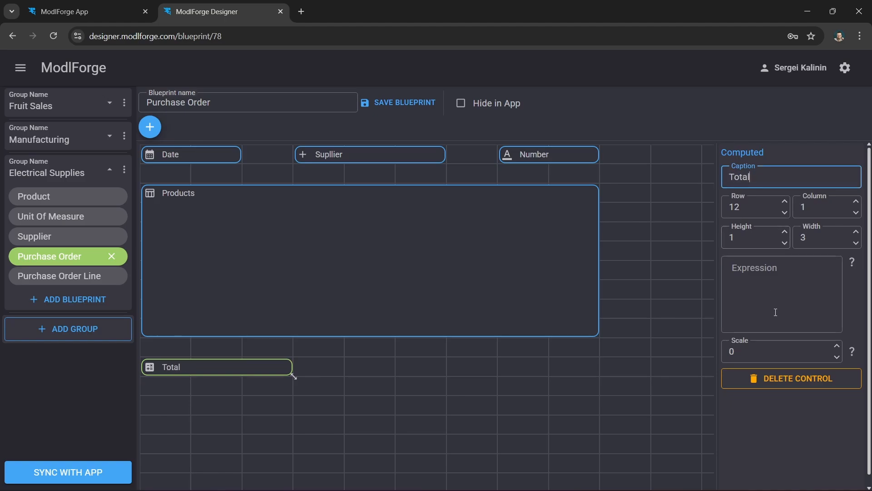
# - Give the Total control a scale of 2 and the expression SUM([Products.Total]), and save the Purchase Order blueprint
pyautogui.click(837, 347)
pyautogui.click(837, 346)
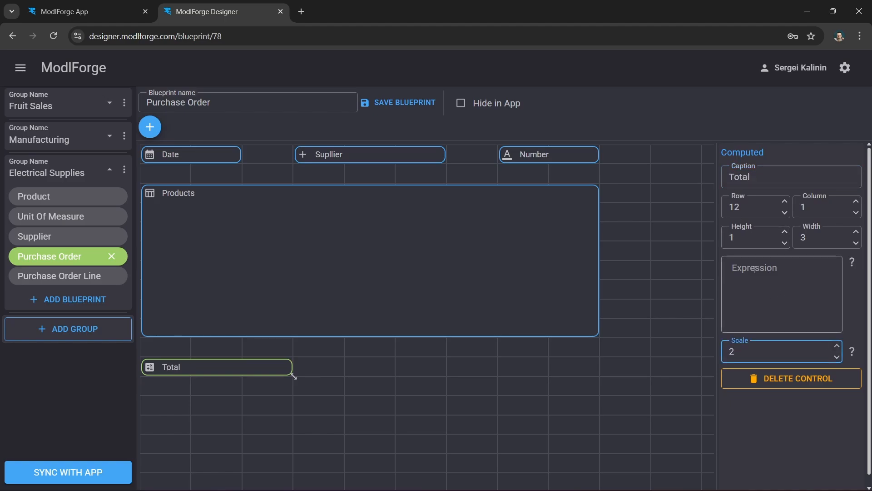
pyautogui.click(839, 305)
pyautogui.write('S[')
pyautogui.write('UM(')
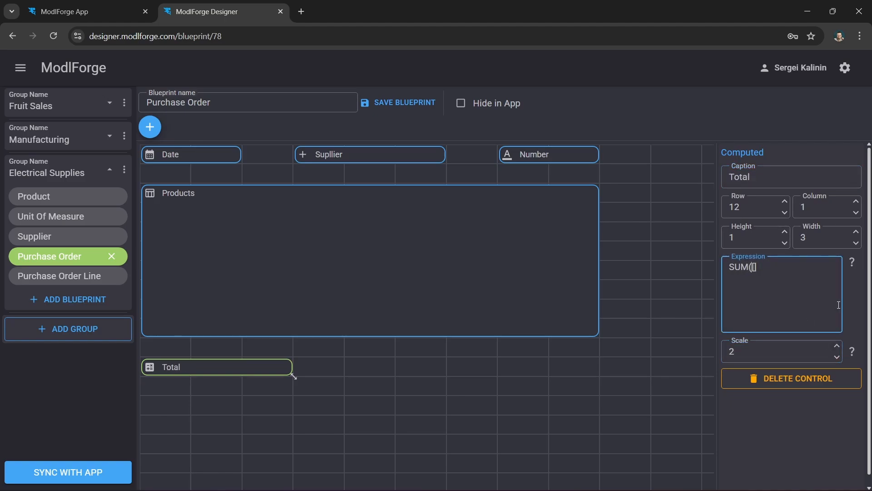
pyautogui.write('[Products.Total')
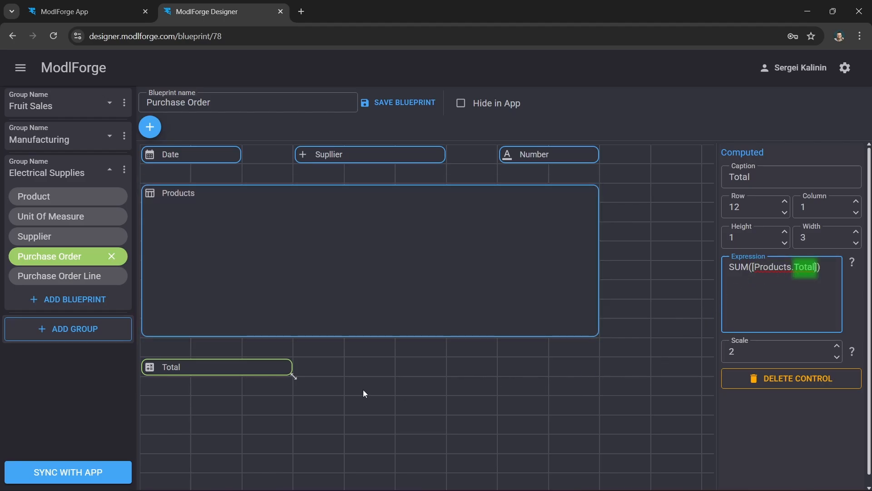
pyautogui.click(411, 105)
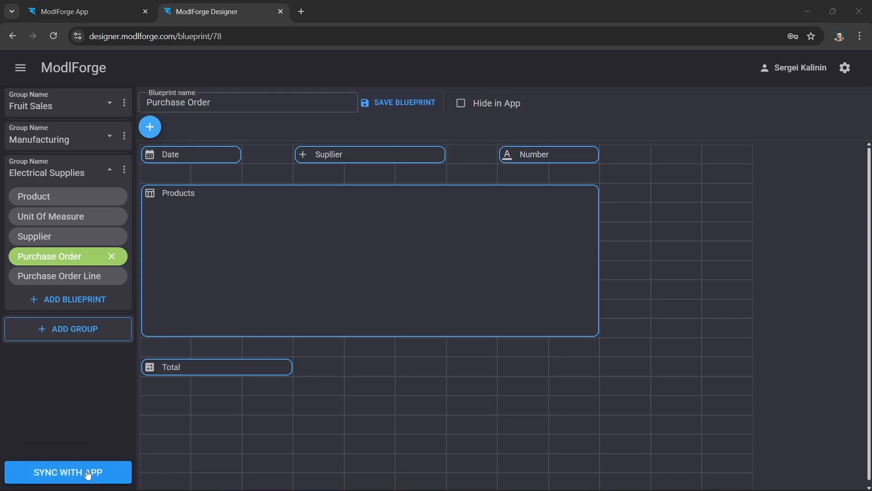
# - Upload the blueprints to the app, switch to ModlForge App and refresh its sync status
pyautogui.click(101, 473)
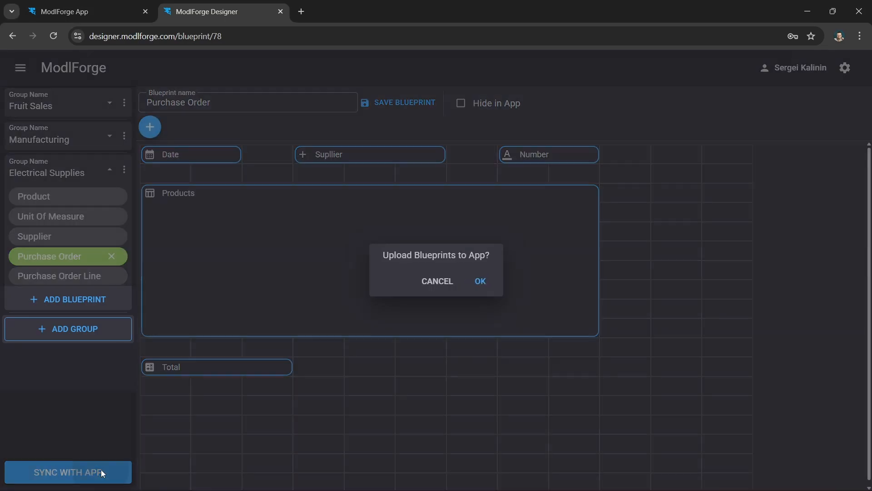
pyautogui.click(480, 283)
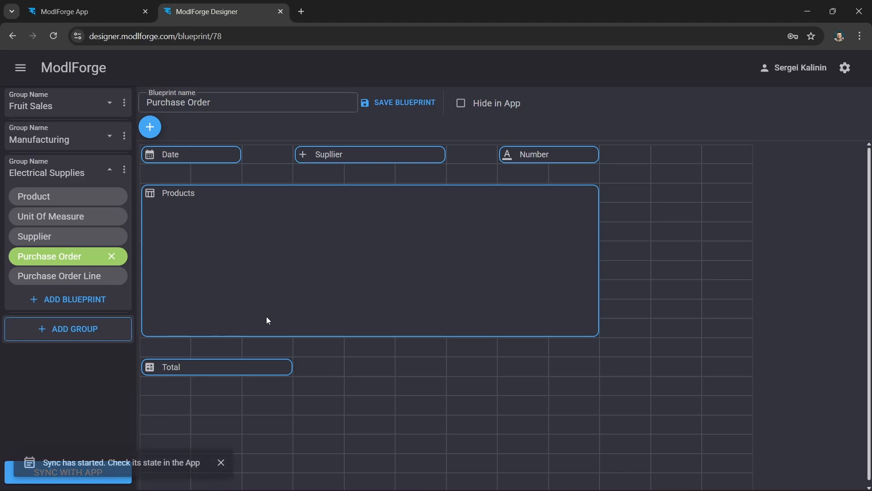
pyautogui.click(221, 463)
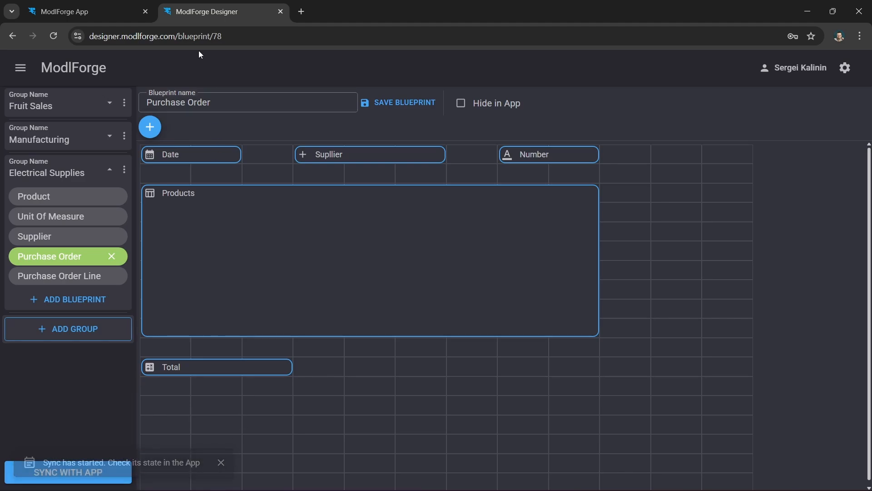
pyautogui.click(109, 14)
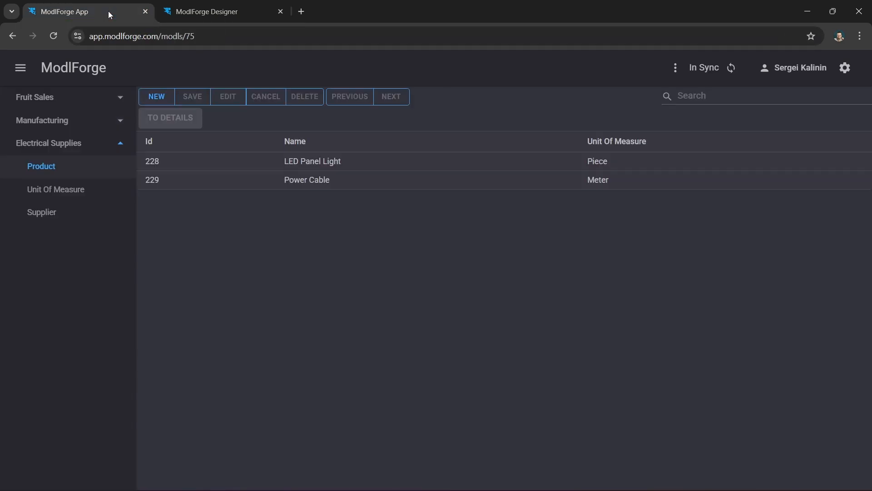
pyautogui.click(732, 71)
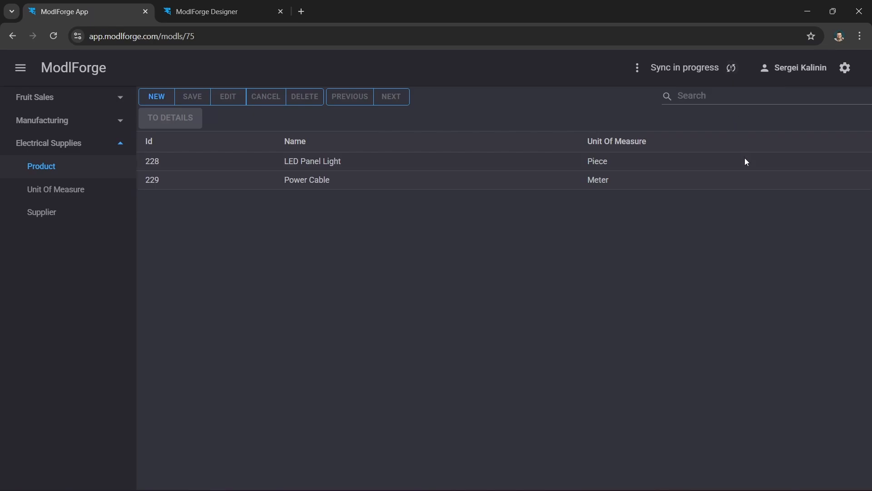
pyautogui.click(731, 70)
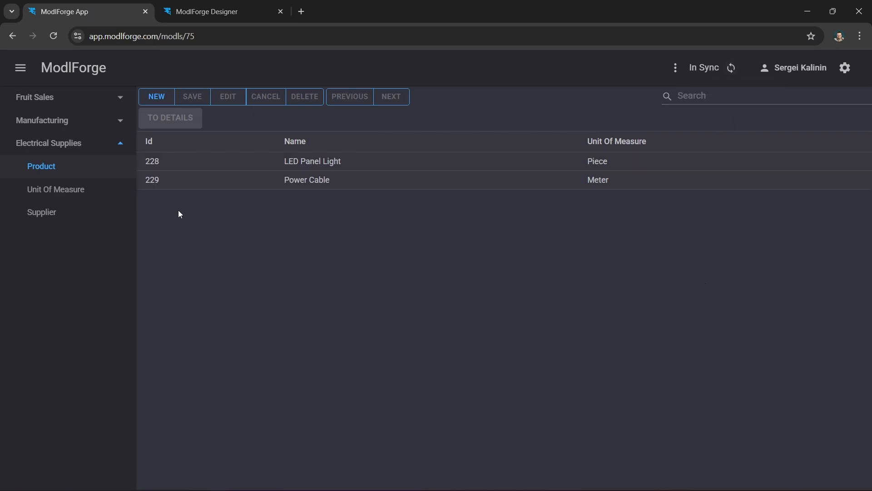
# - Reload the app from its home page and open the Purchase Order records in the Electrical Supplies group
pyautogui.click(89, 74)
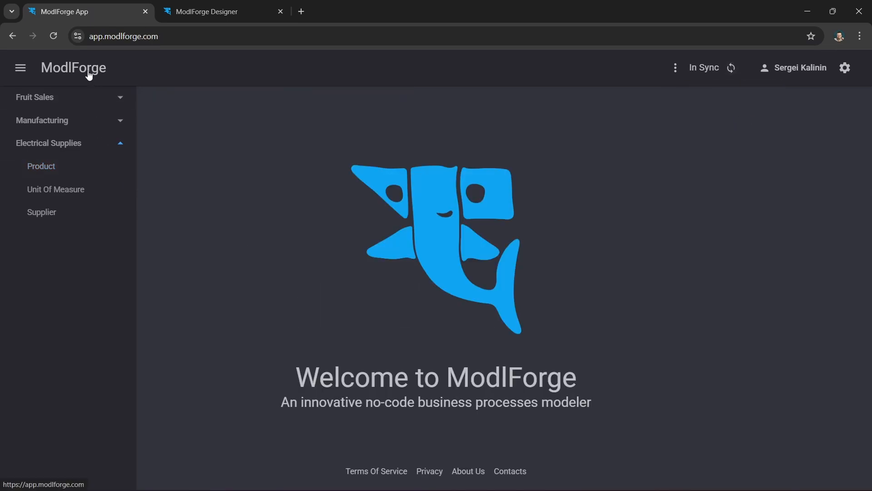
pyautogui.click(54, 36)
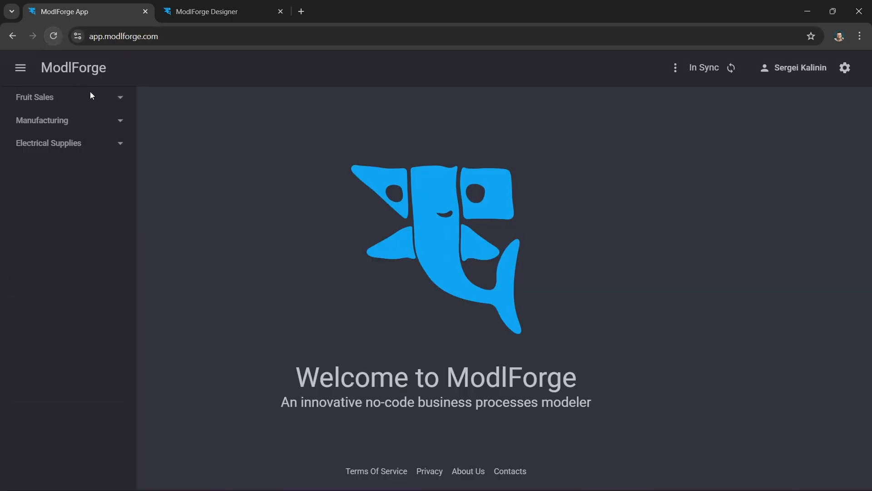
pyautogui.click(121, 144)
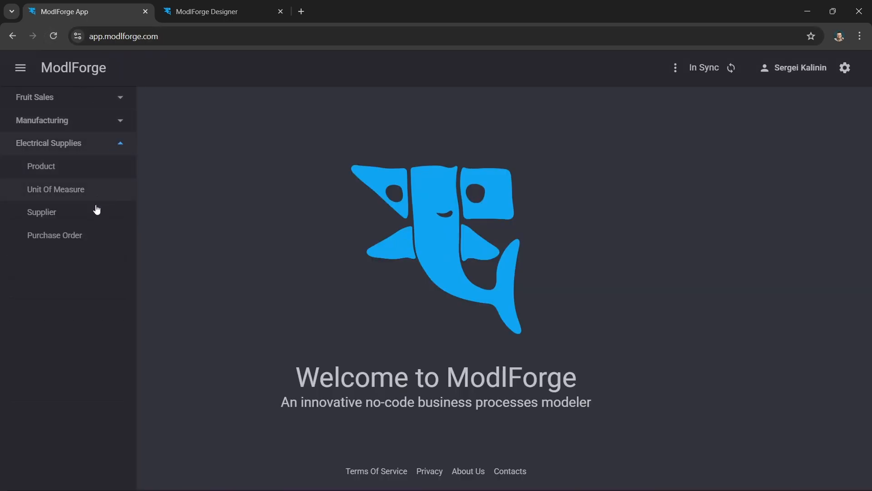
pyautogui.click(76, 242)
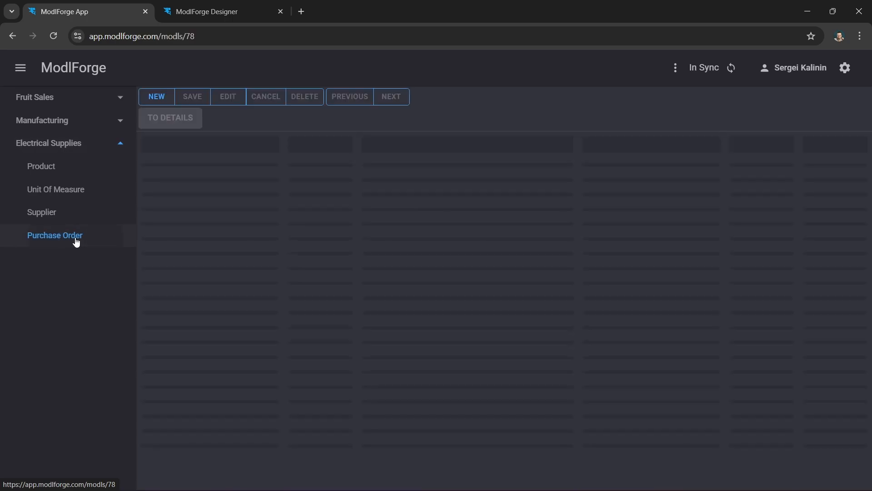
# - Create a purchase order dated 1/8/2026 for Supplier A and enter the order number
pyautogui.click(163, 105)
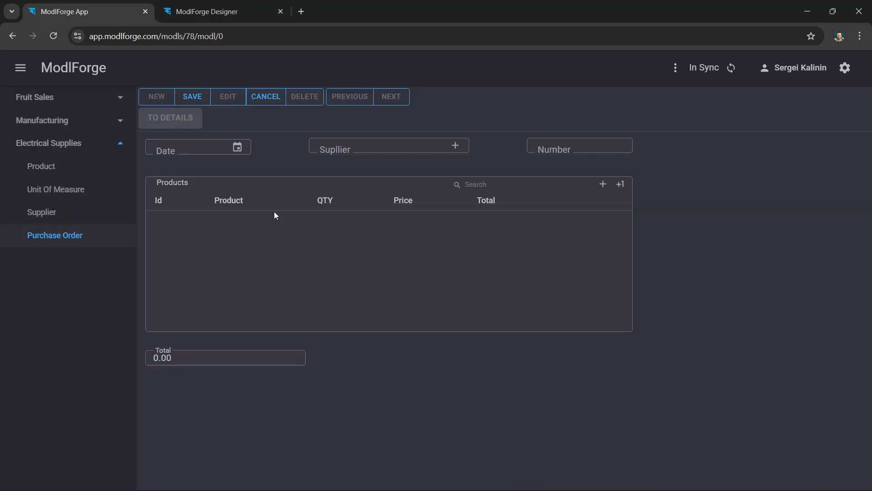
pyautogui.click(242, 149)
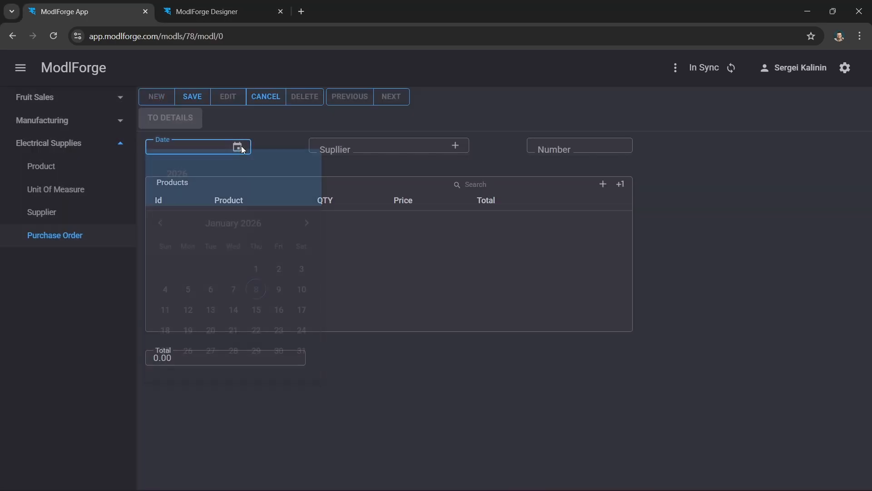
pyautogui.click(257, 289)
pyautogui.click(455, 146)
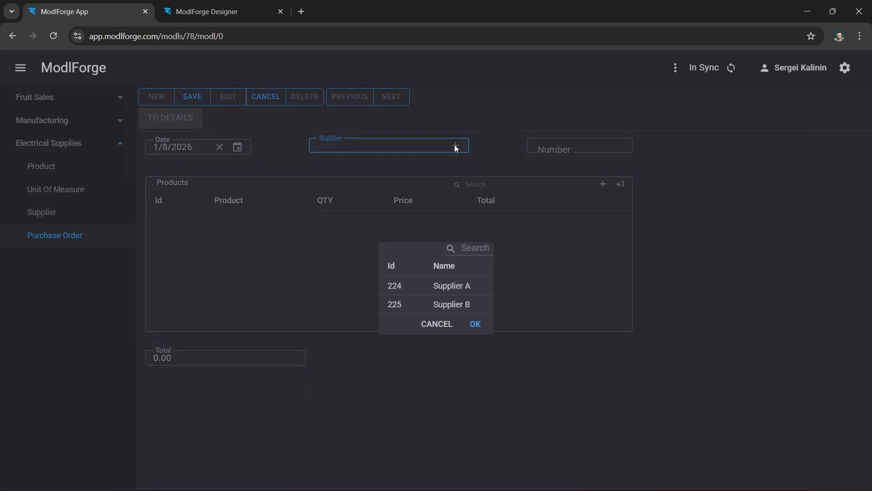
pyautogui.doubleClick(458, 287)
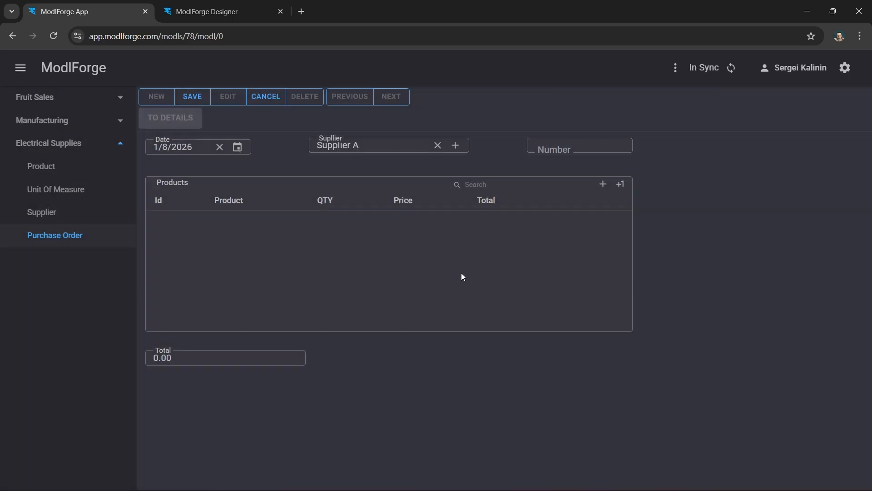
pyautogui.click(539, 147)
pyautogui.write('A-001')
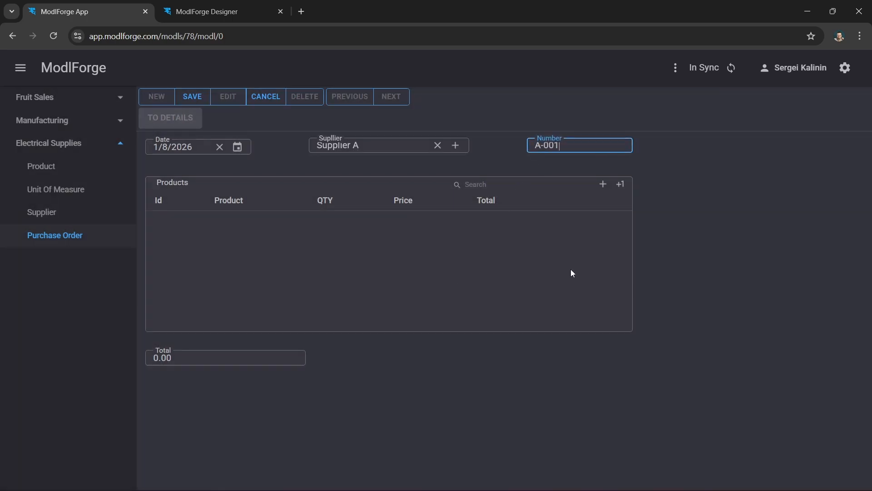
# - Add two blank lines to the Products table and fill the first with LED Panel Light, QTY 50 and Price 10.00
pyautogui.click(620, 184)
pyautogui.click(620, 183)
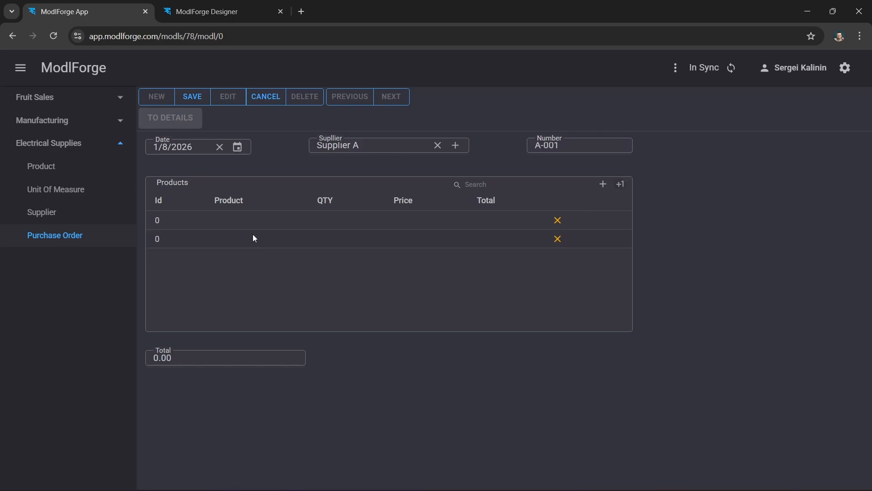
pyautogui.click(234, 224)
pyautogui.click(331, 223)
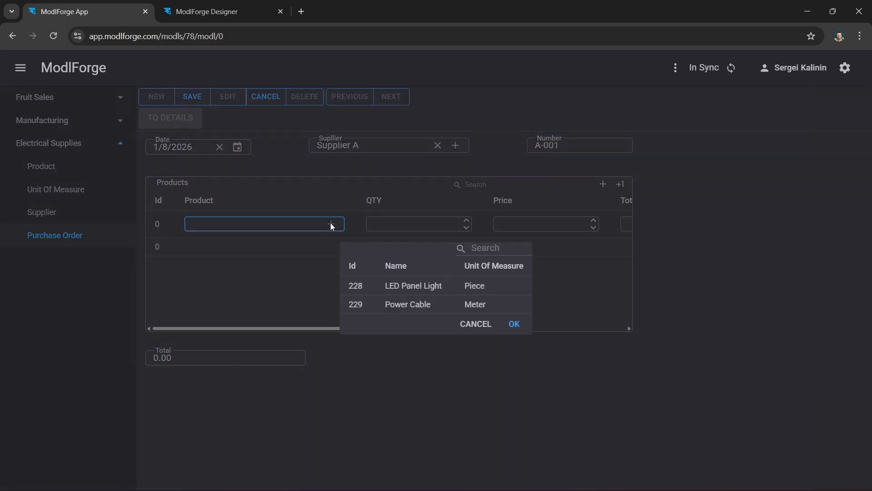
pyautogui.doubleClick(414, 285)
pyautogui.click(410, 226)
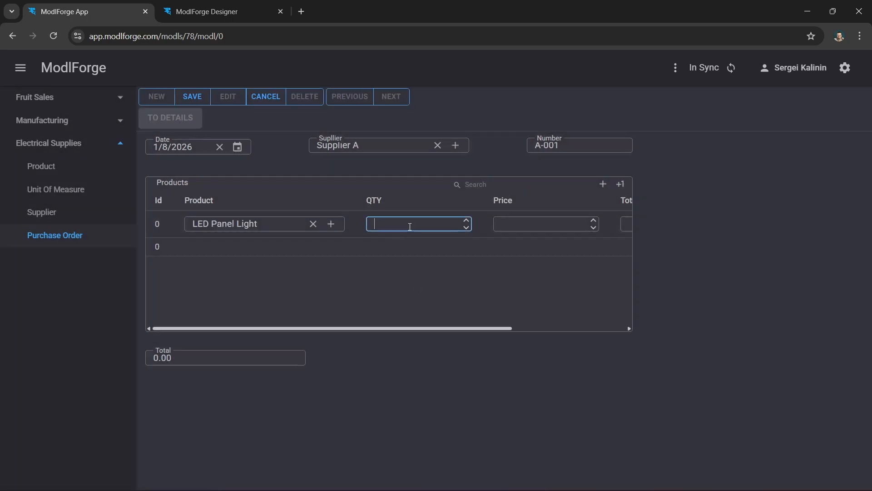
pyautogui.write('50')
pyautogui.click(520, 226)
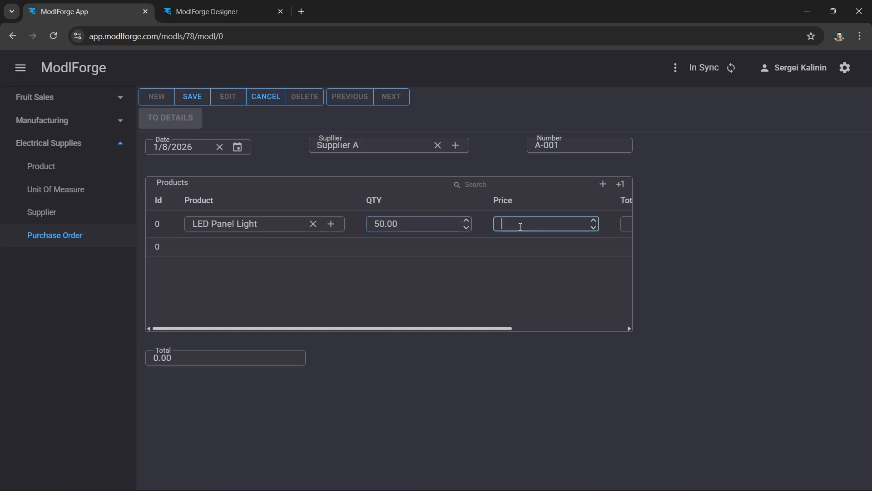
pyautogui.write('10.00')
pyautogui.hscroll(3, 558, 261)
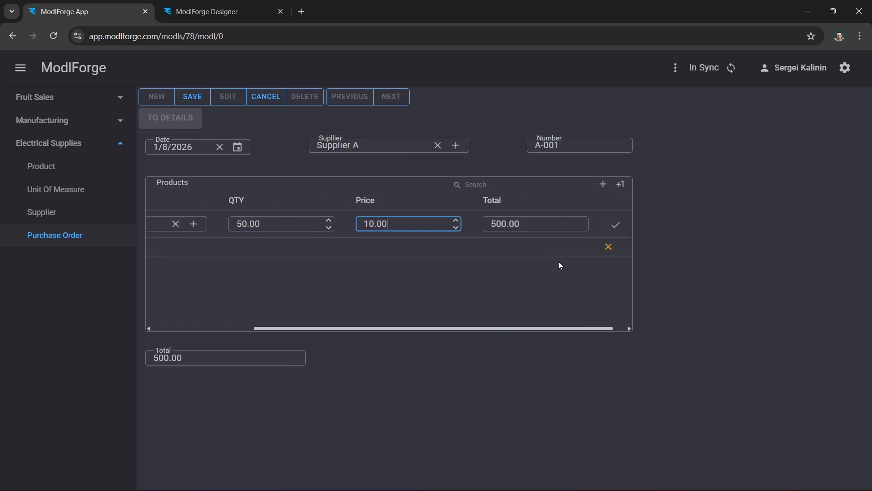
pyautogui.click(599, 228)
# - Fill the second product line with Power Cable, QTY 100 and Price 5.00, and save the purchase order
pyautogui.click(255, 241)
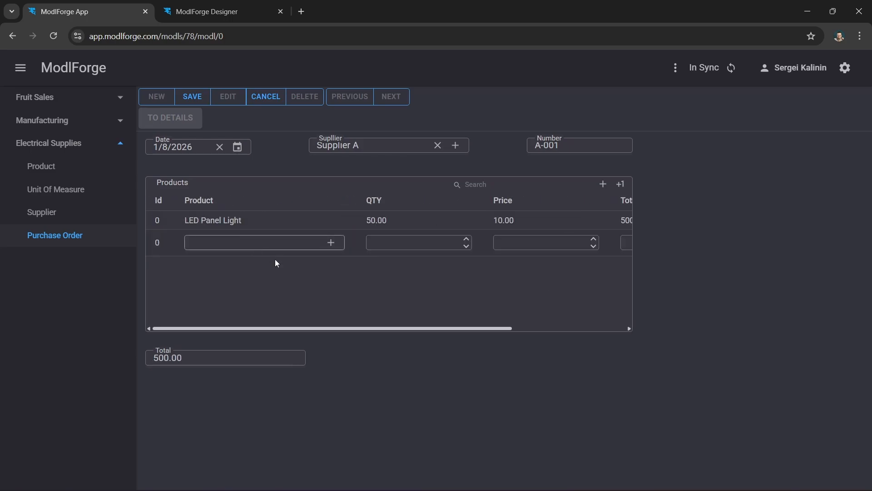
pyautogui.click(331, 242)
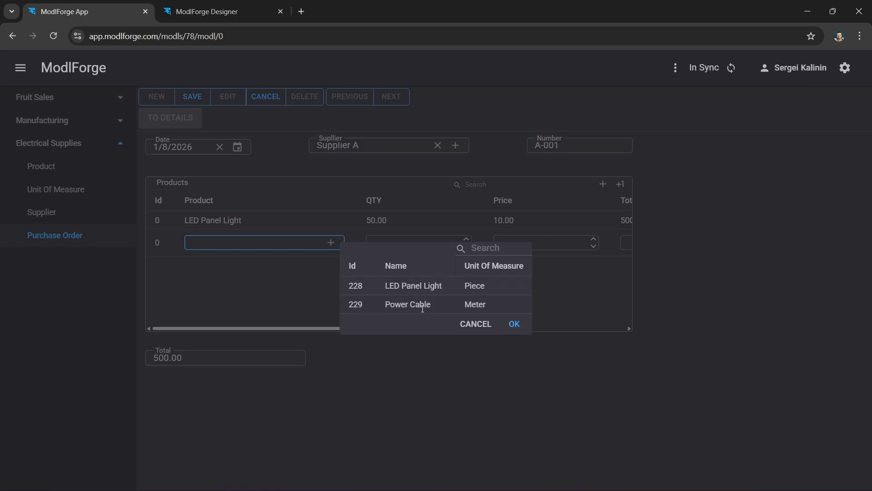
pyautogui.doubleClick(422, 304)
pyautogui.click(410, 242)
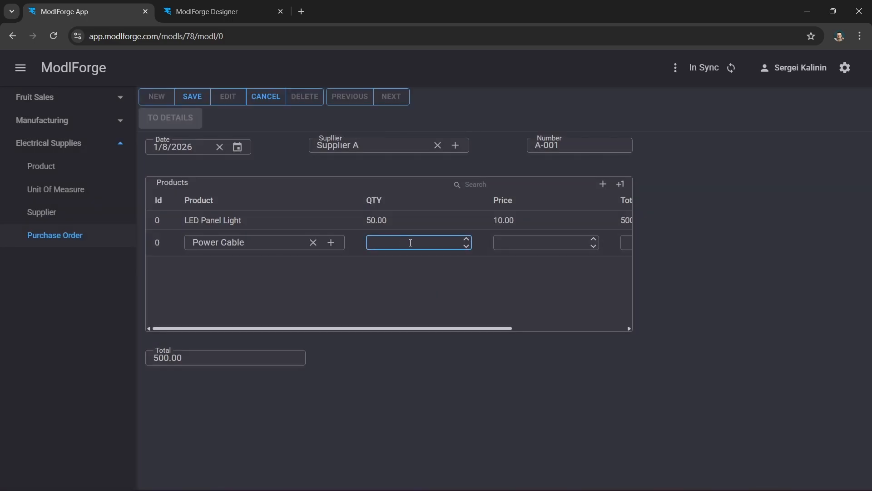
pyautogui.write('100')
pyautogui.click(522, 242)
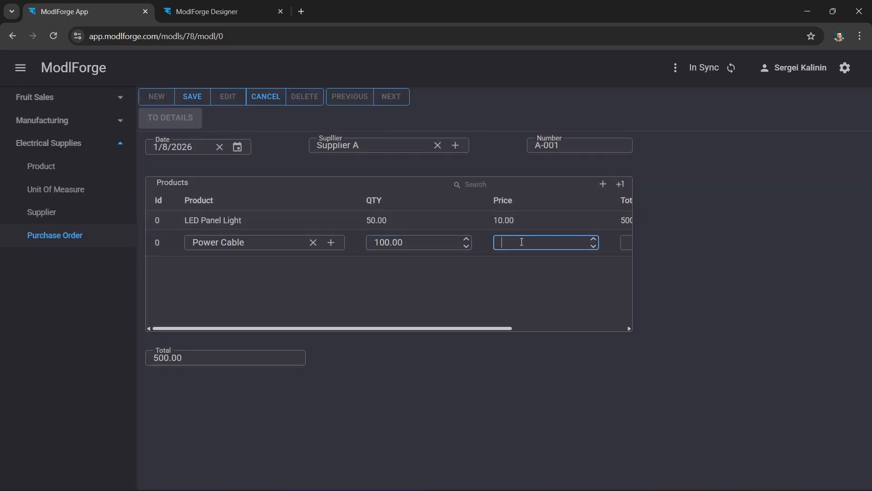
pyautogui.write('5.00')
pyautogui.hscroll(3, 545, 295)
pyautogui.click(601, 243)
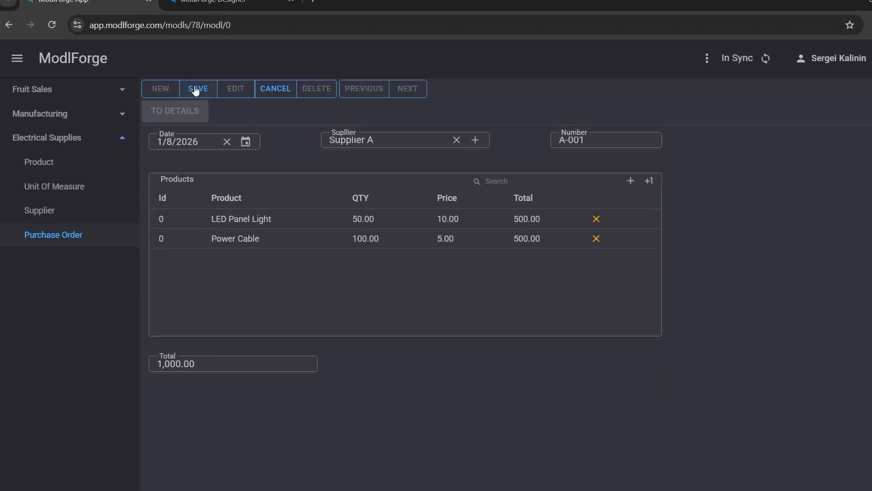
pyautogui.click(188, 94)
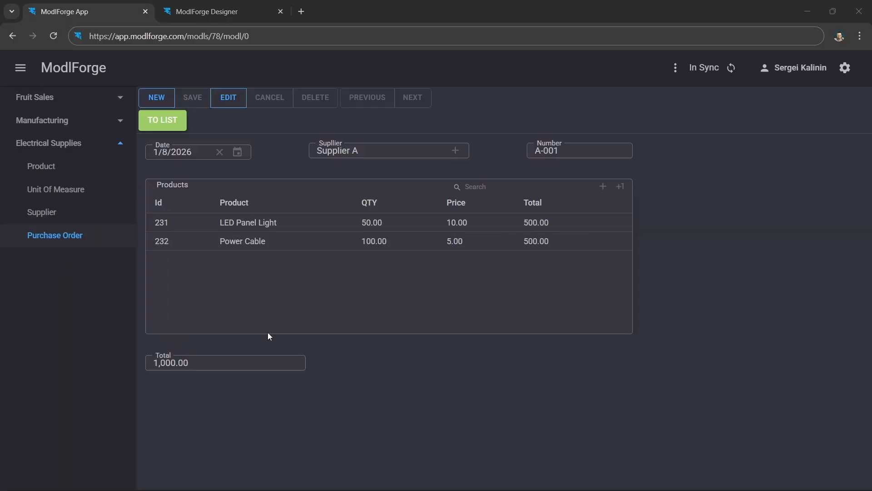
# - Switch to ModlForge Designer, add a Goods Receipt blueprint to the Electrical Supplies group and open it
pyautogui.click(220, 16)
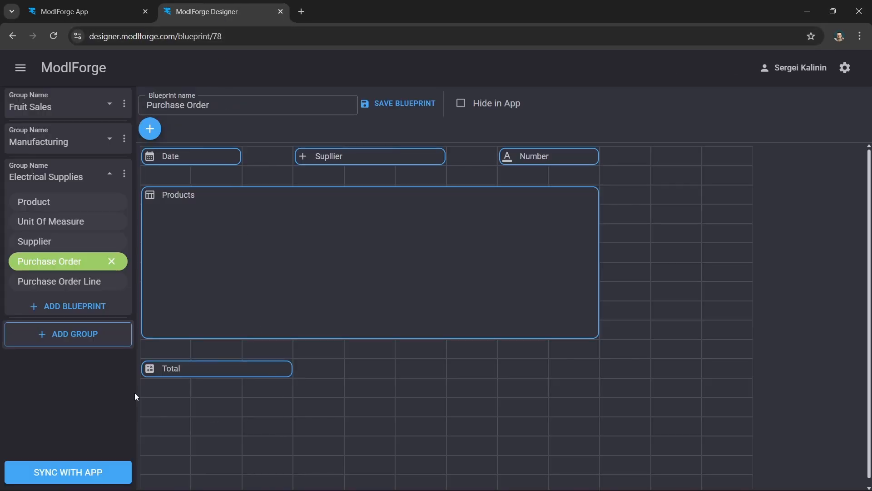
pyautogui.click(82, 311)
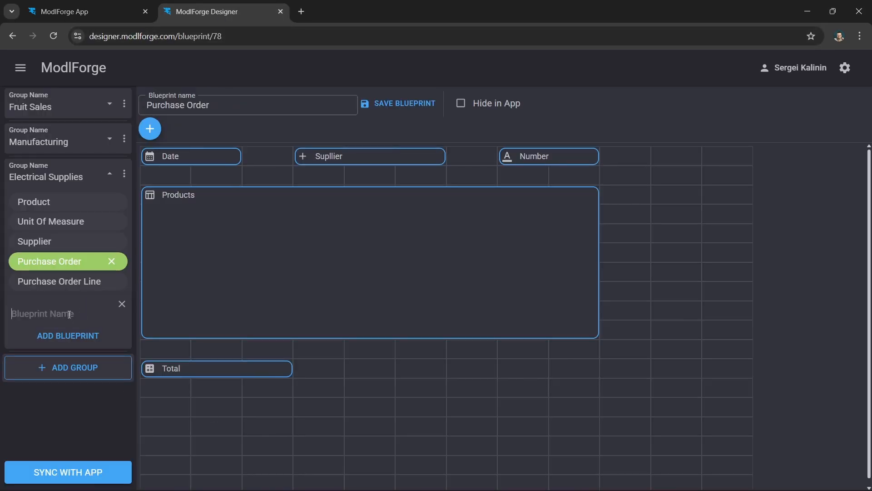
pyautogui.write('Goods Receipt')
pyautogui.press('Return')
pyautogui.click(68, 304)
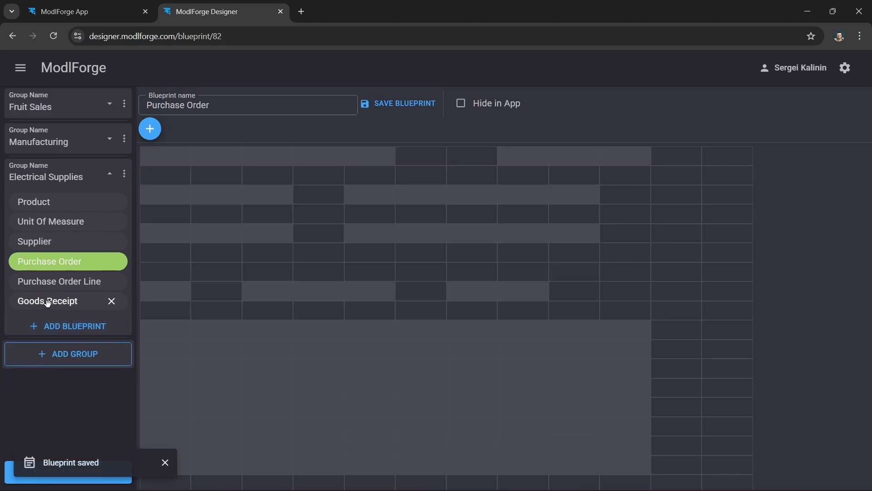
# - Add a Date control captioned Receipt Date to the Goods Receipt blueprint
pyautogui.click(159, 131)
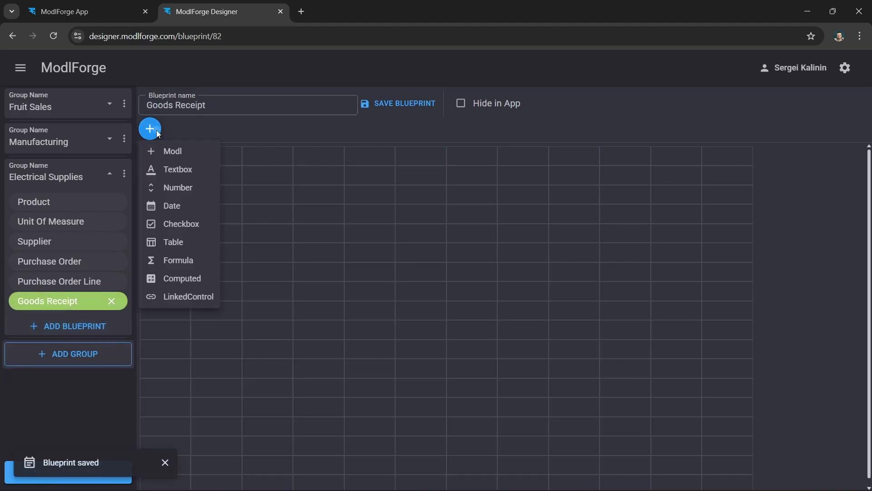
pyautogui.click(181, 208)
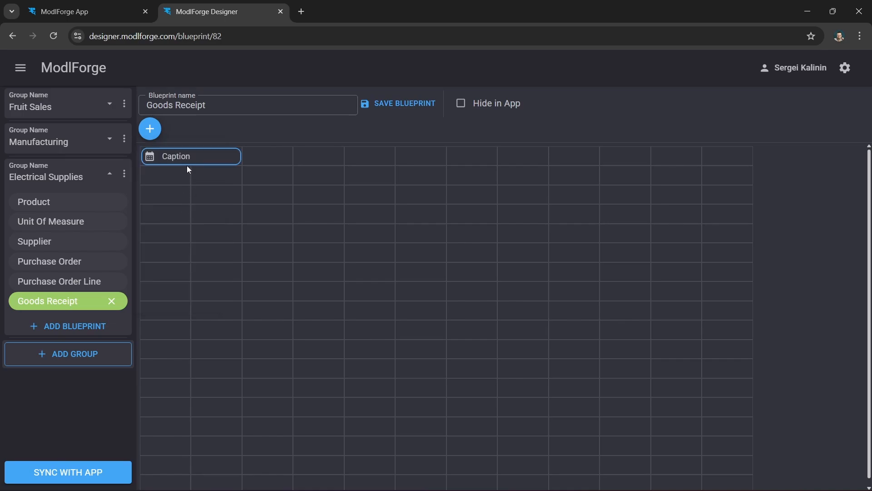
pyautogui.doubleClick(749, 181)
pyautogui.write('R')
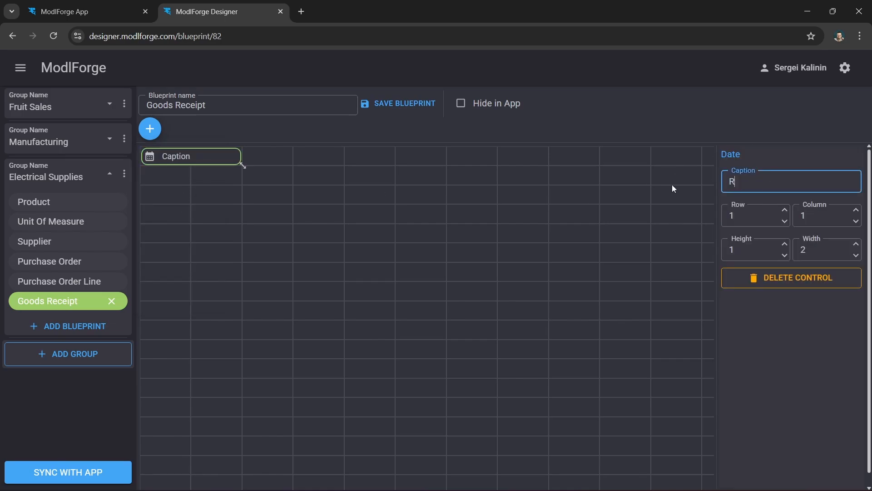
pyautogui.write('eceipt Date')
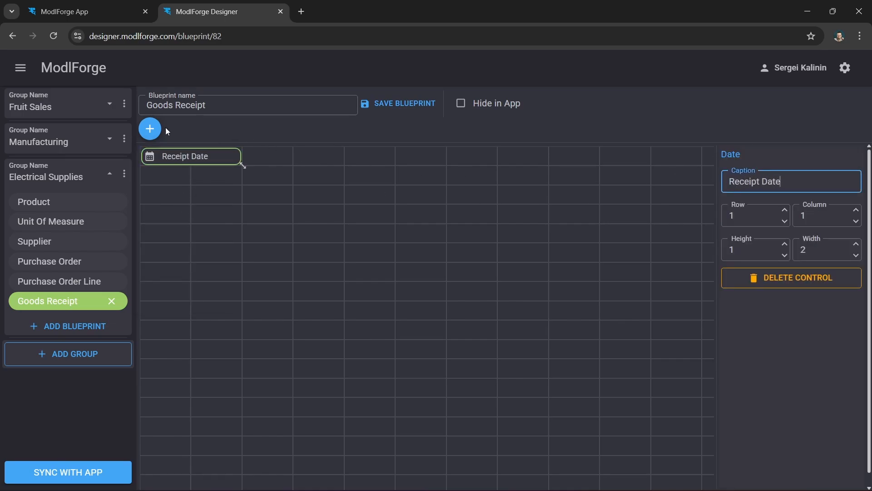
# - Add a Modl control captioned Purchase Order in row 1, column 5, with a width of 3
pyautogui.click(151, 129)
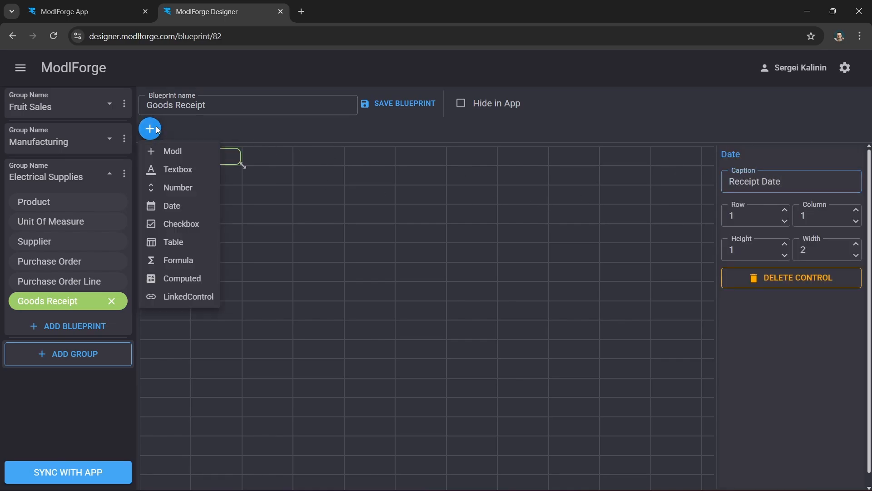
pyautogui.click(181, 155)
pyautogui.moveTo(242, 163); pyautogui.dragTo(446, 174)
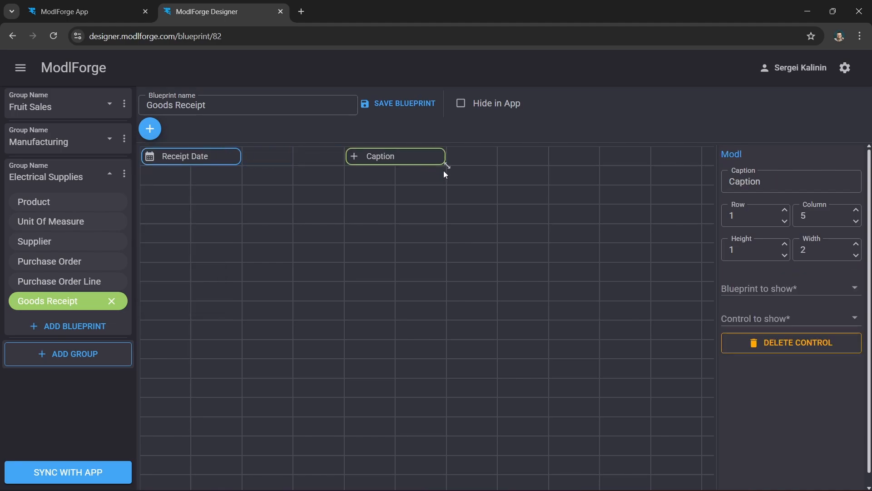
pyautogui.doubleClick(722, 184)
pyautogui.write('Pur')
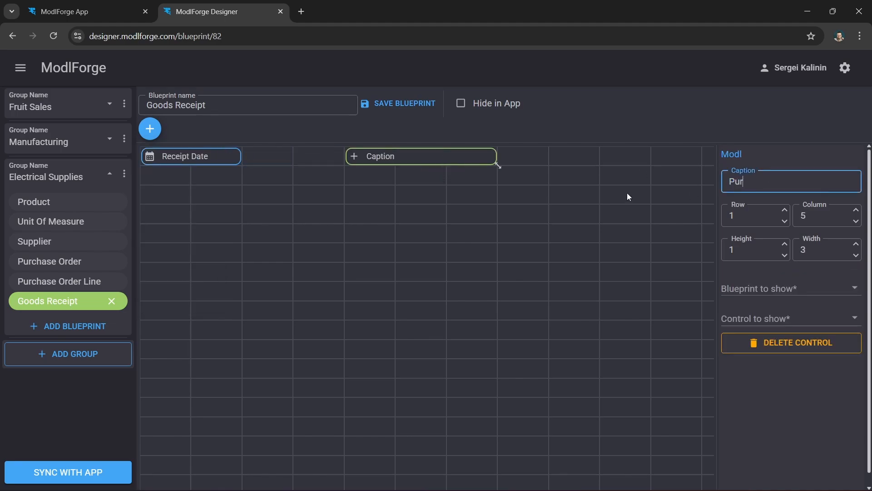
pyautogui.write('chase Order')
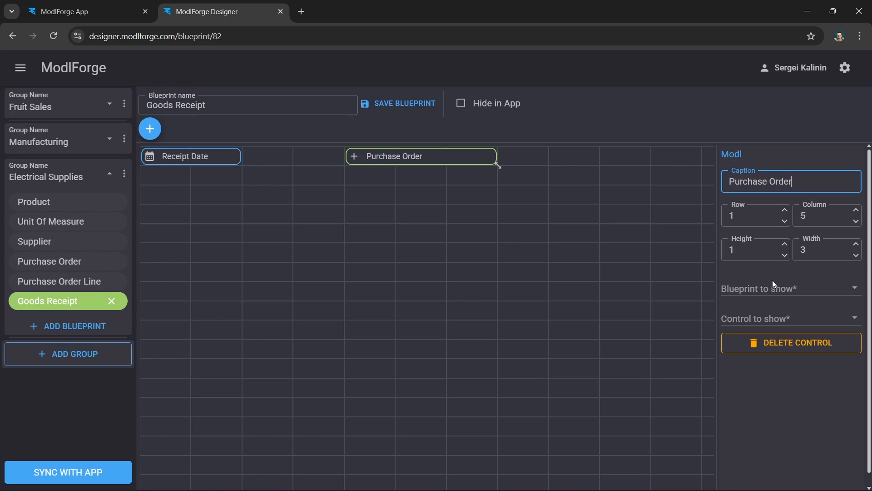
# - Make the Purchase Order control show Number from the Electrical Supplies - Purchase Order blueprint, and save the Goods Receipt blueprint
pyautogui.click(849, 290)
pyautogui.moveTo(859, 312); pyautogui.dragTo(859, 427)
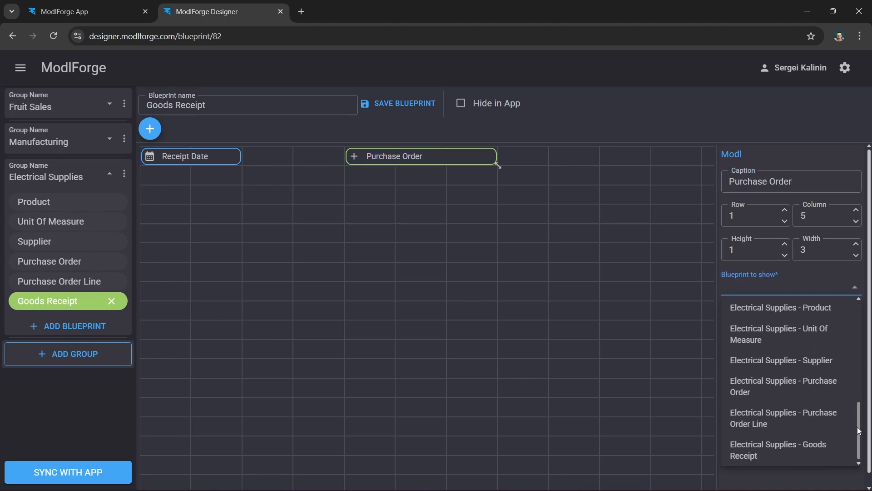
pyautogui.click(832, 395)
pyautogui.click(852, 317)
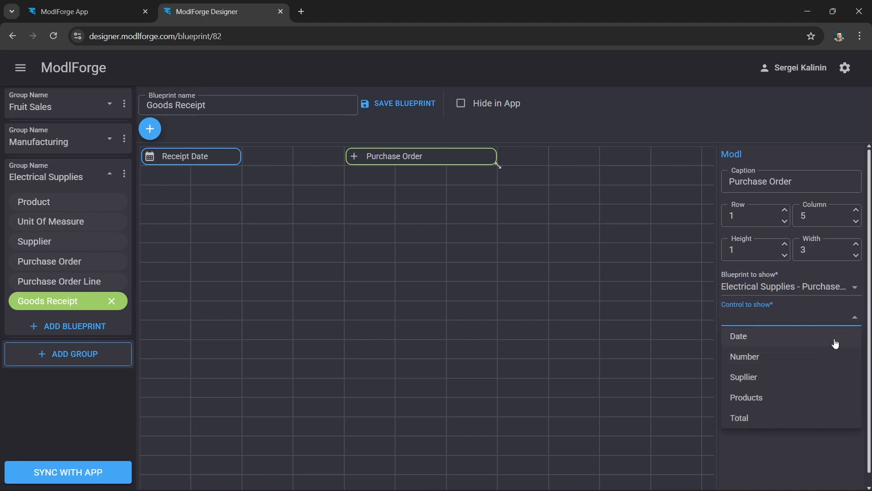
pyautogui.click(772, 358)
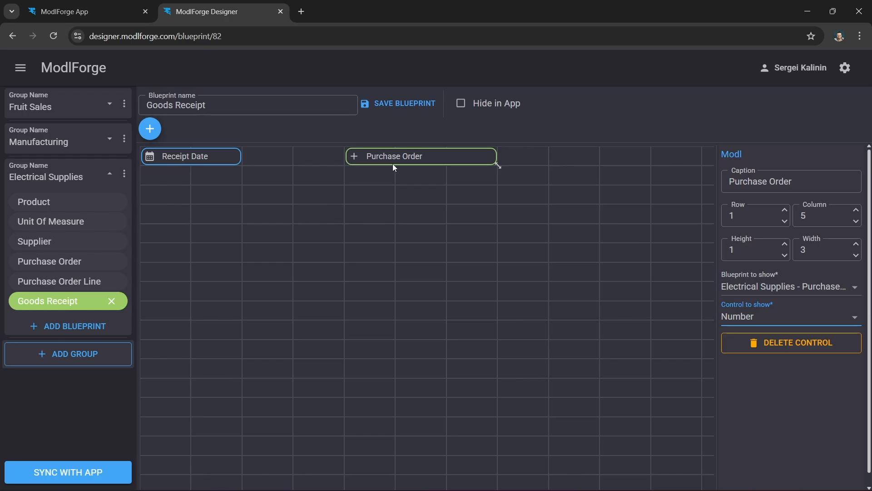
pyautogui.click(419, 105)
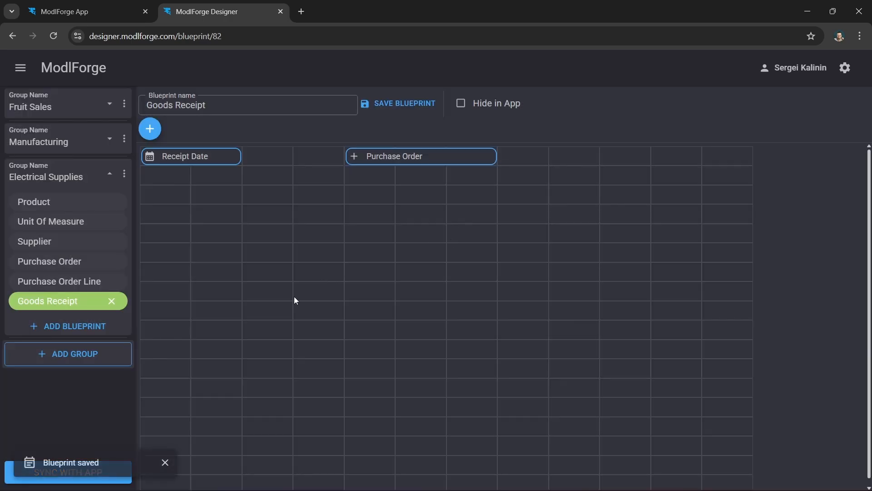
# - Add a Goods Receipt Line blueprint to the Electrical Supplies group and open it
pyautogui.click(60, 328)
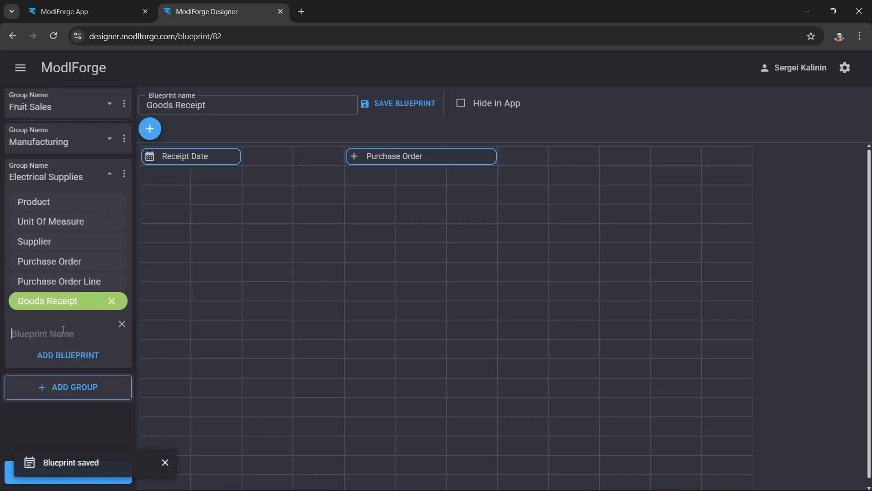
pyautogui.write('Goods Receipt Line')
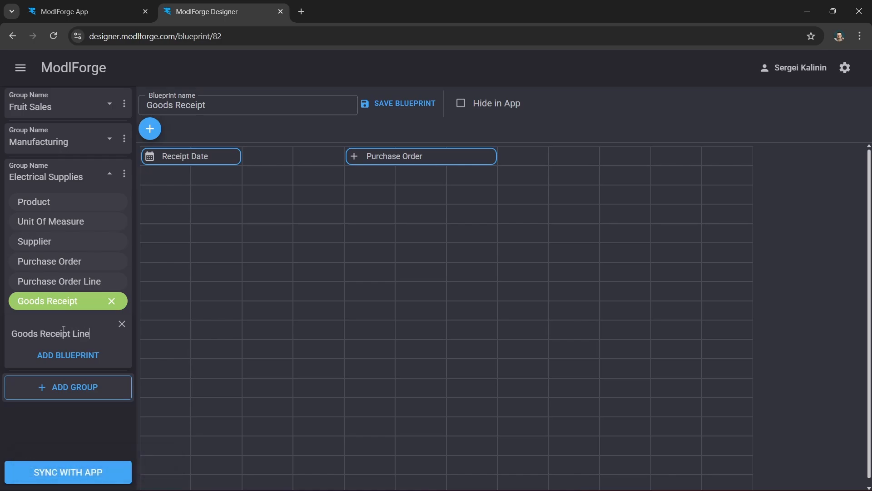
pyautogui.press('Return')
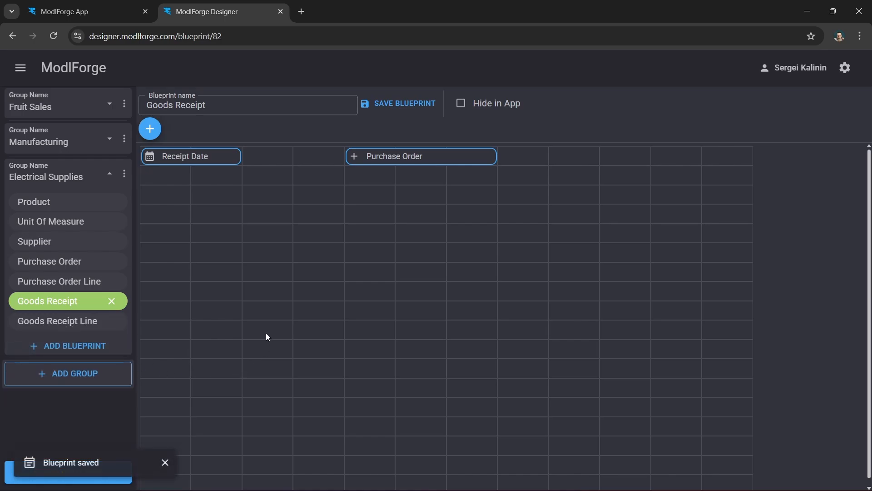
pyautogui.click(88, 321)
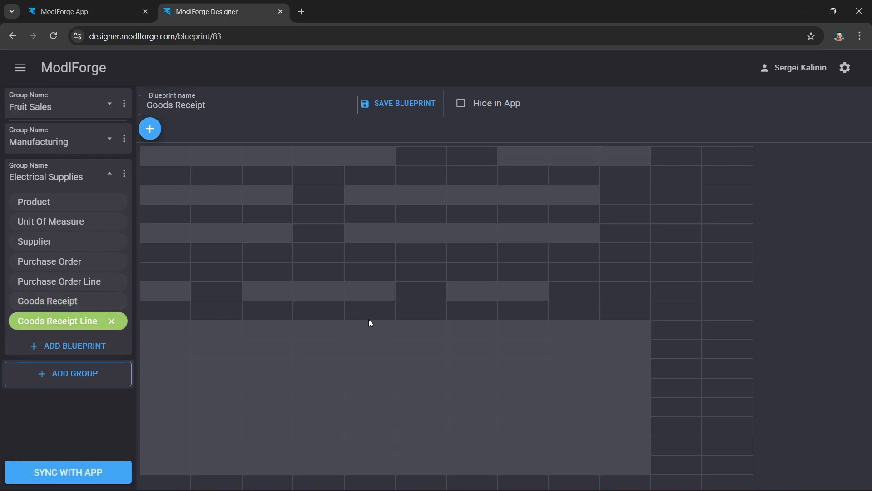
# - Add a Modl control captioned Purchase Order Line in row 1, column 1, with a width of 3
pyautogui.click(152, 131)
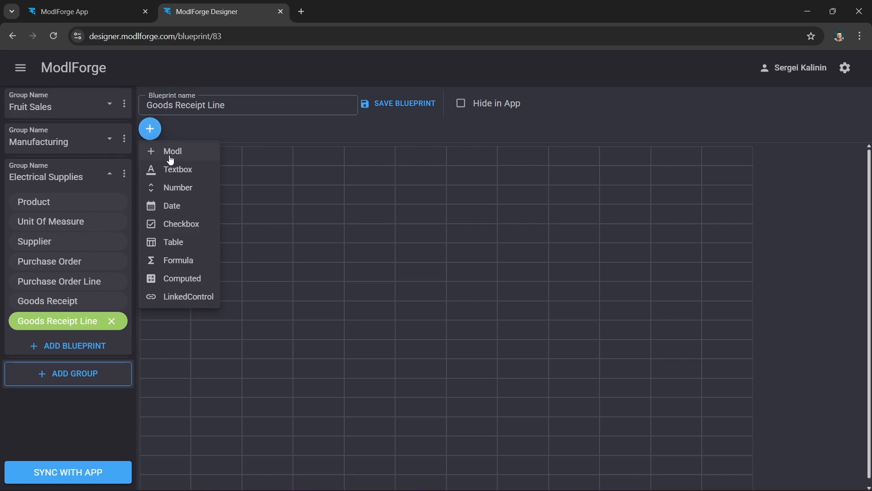
pyautogui.click(198, 157)
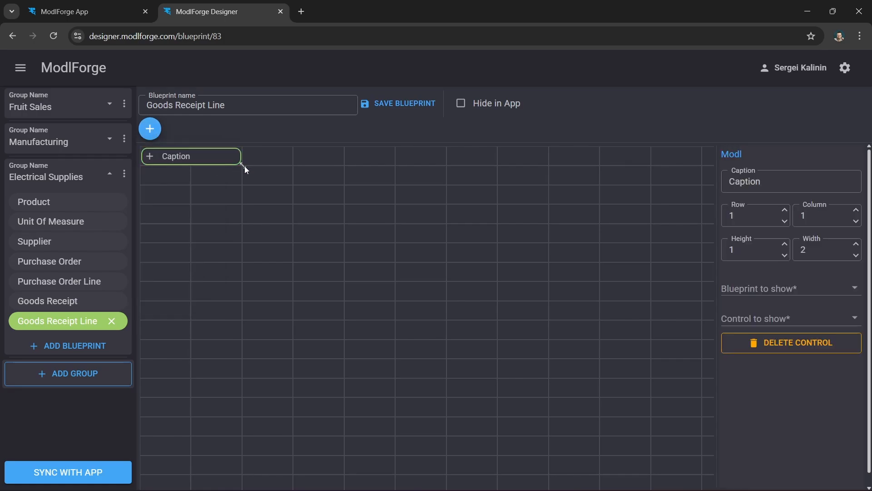
pyautogui.moveTo(245, 165); pyautogui.dragTo(280, 166)
pyautogui.doubleClick(745, 182)
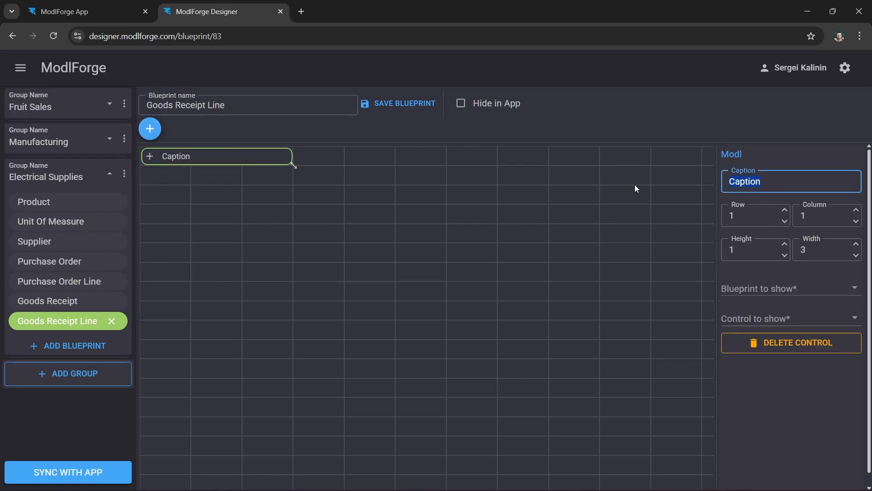
pyautogui.write('Purchase Order Line')
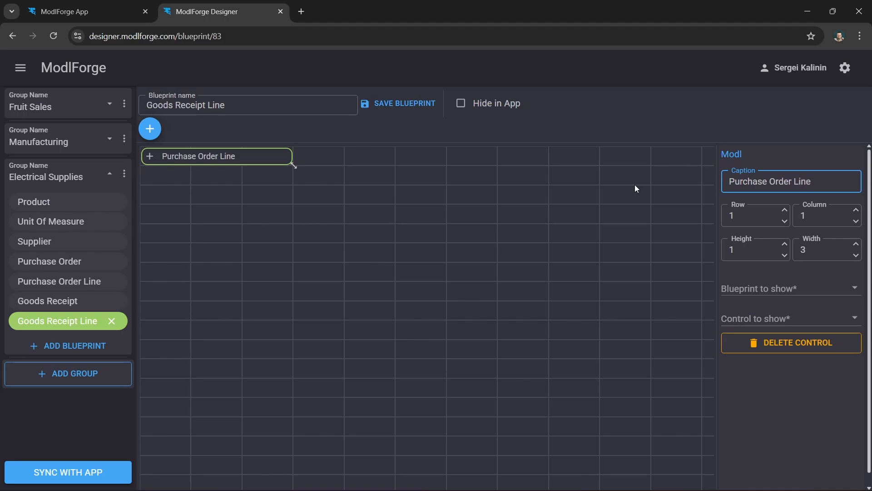
# - Make the Purchase Order Line control show Product from the Electrical Supplies - Purchase Order Line blueprint, and save the blueprint
pyautogui.click(854, 288)
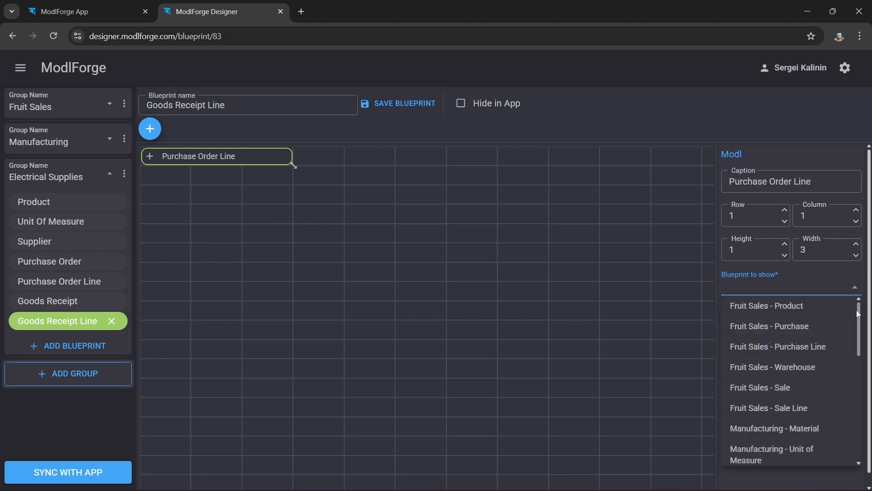
pyautogui.moveTo(858, 317); pyautogui.dragTo(857, 424)
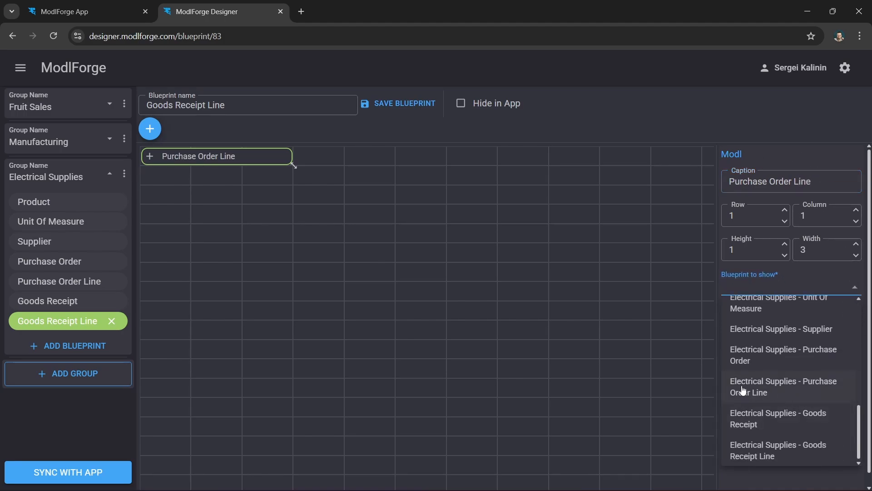
pyautogui.click(831, 391)
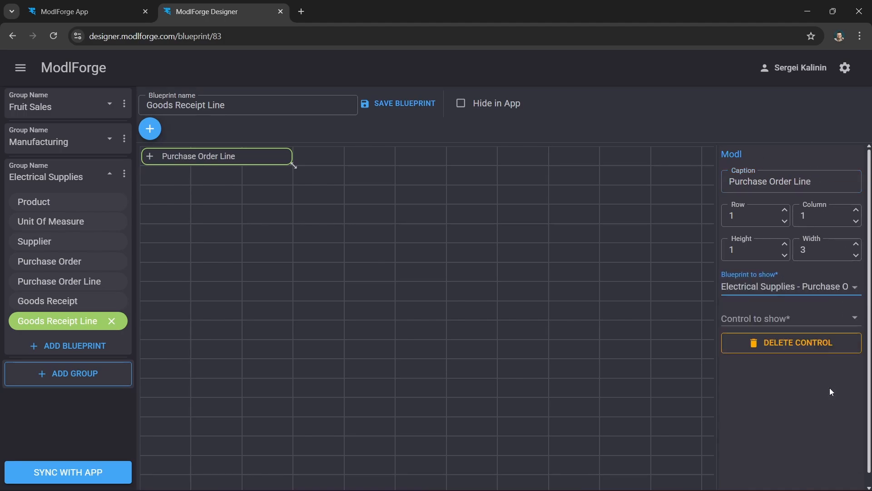
pyautogui.click(855, 319)
pyautogui.click(802, 339)
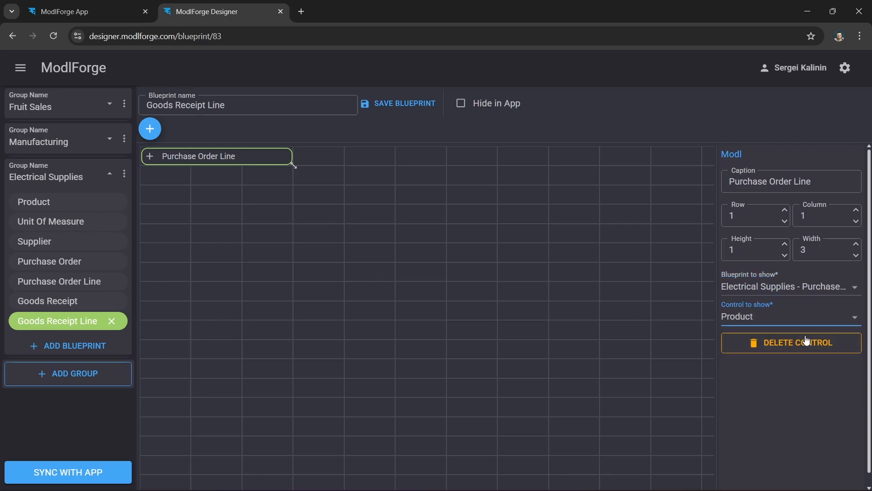
pyautogui.click(415, 107)
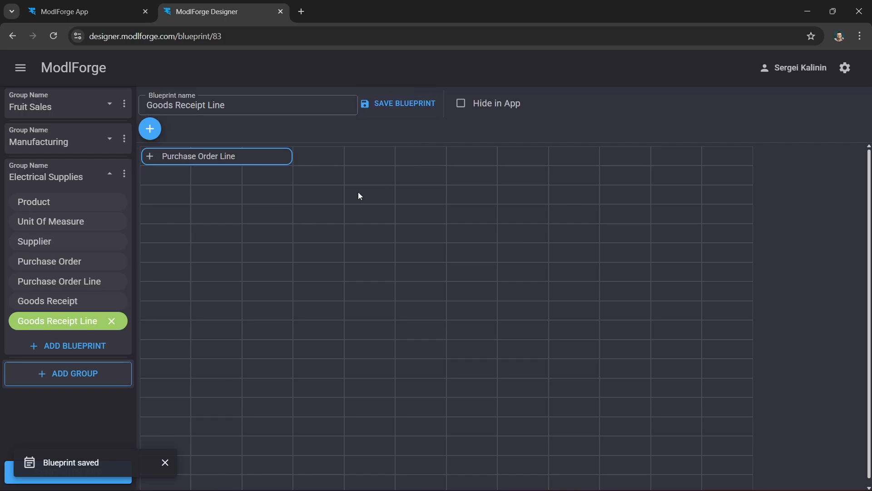
# - Add a LinkedControl captioned QTY Ordered in row 1, column 4, beside the Purchase Order Line control
pyautogui.click(155, 129)
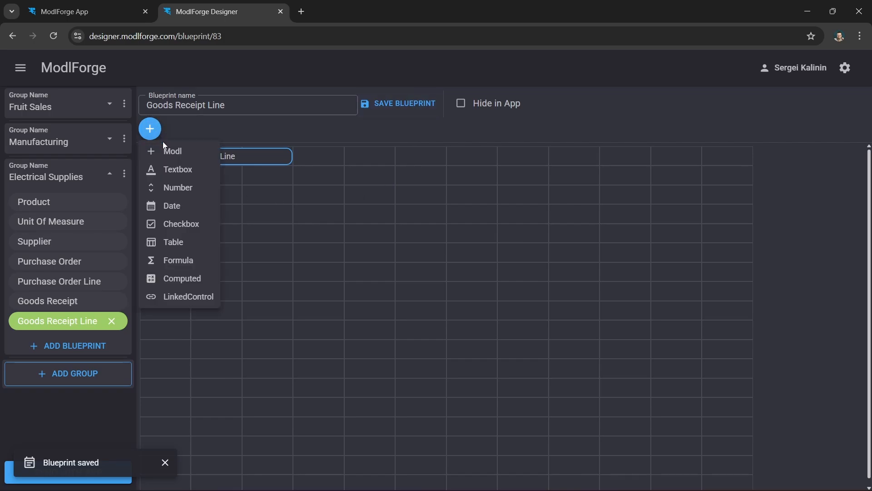
pyautogui.click(201, 297)
pyautogui.moveTo(216, 155); pyautogui.dragTo(323, 159)
pyautogui.click(782, 182)
pyautogui.hotkey('ctrl', 'a')
pyautogui.write('Q')
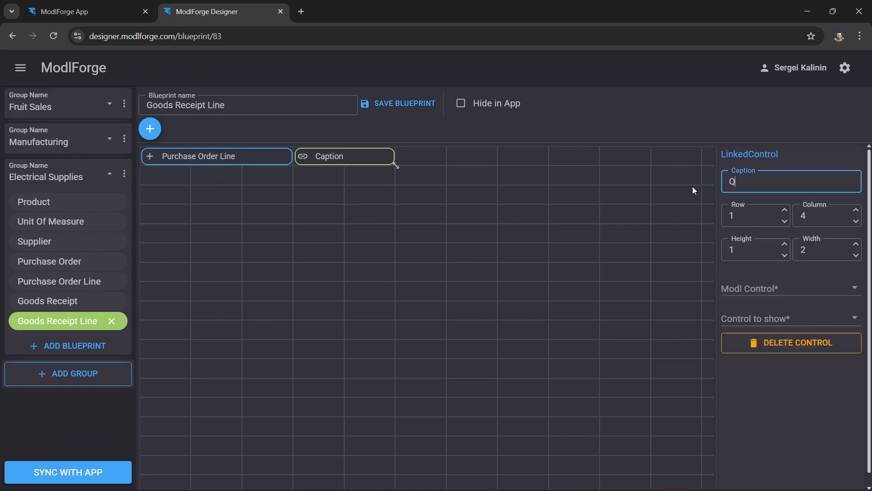
pyautogui.write('TY Ordered')
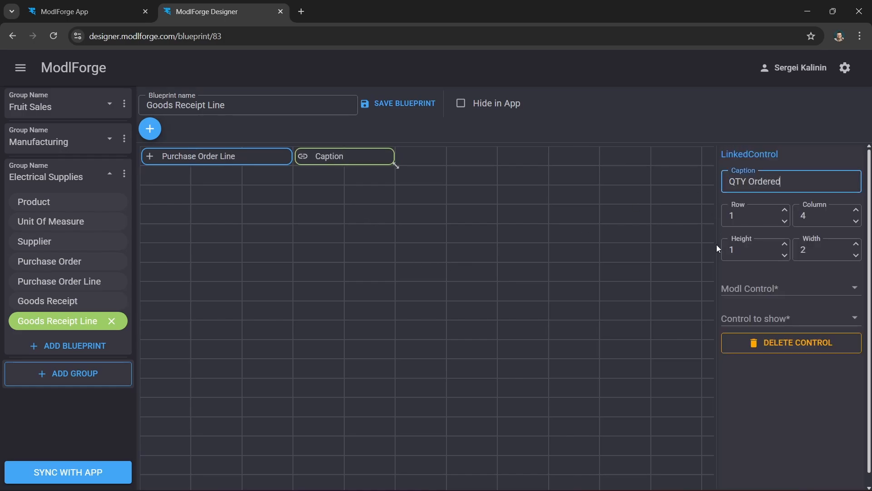
# - Link the QTY Ordered control to the Purchase Order Line Modl control and have it show QTY
pyautogui.click(785, 289)
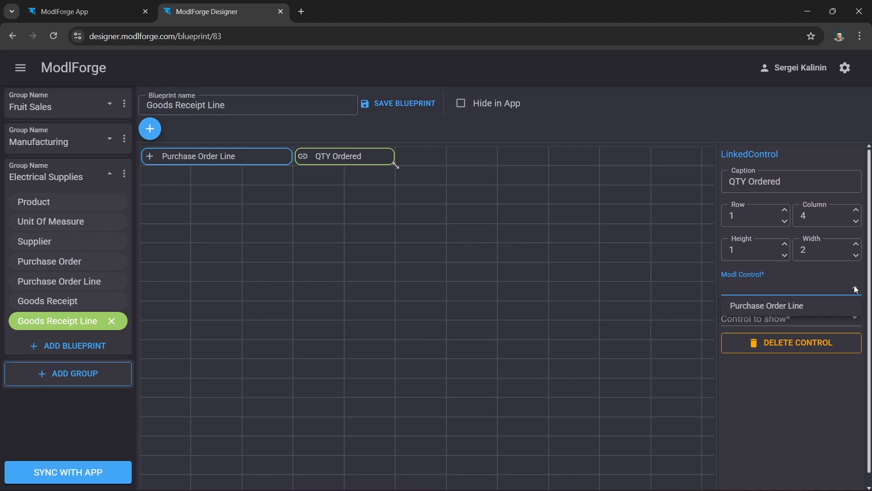
pyautogui.click(778, 306)
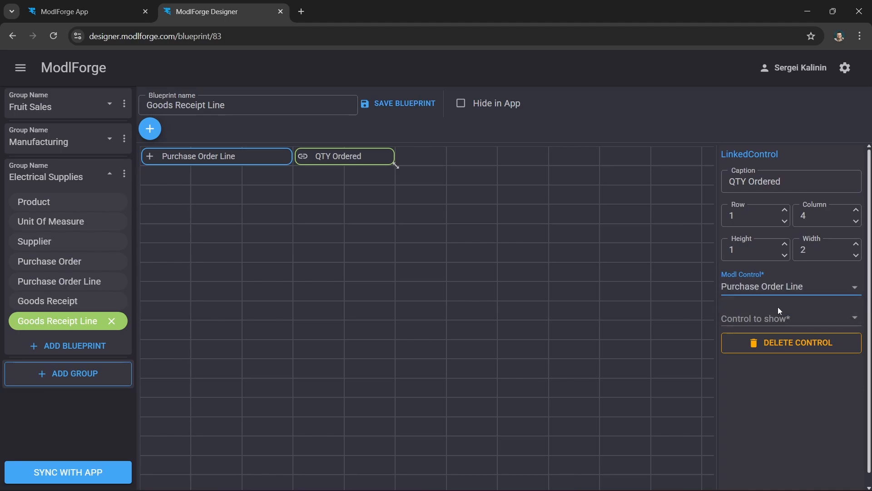
pyautogui.click(854, 321)
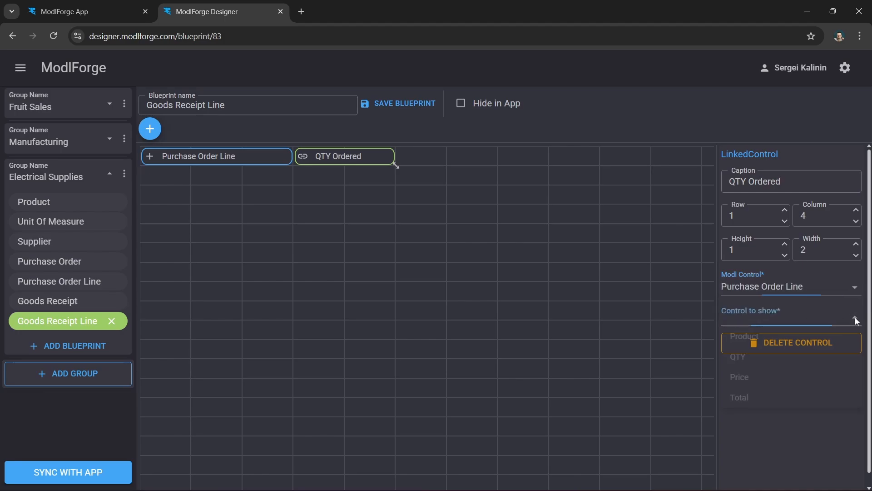
pyautogui.click(760, 359)
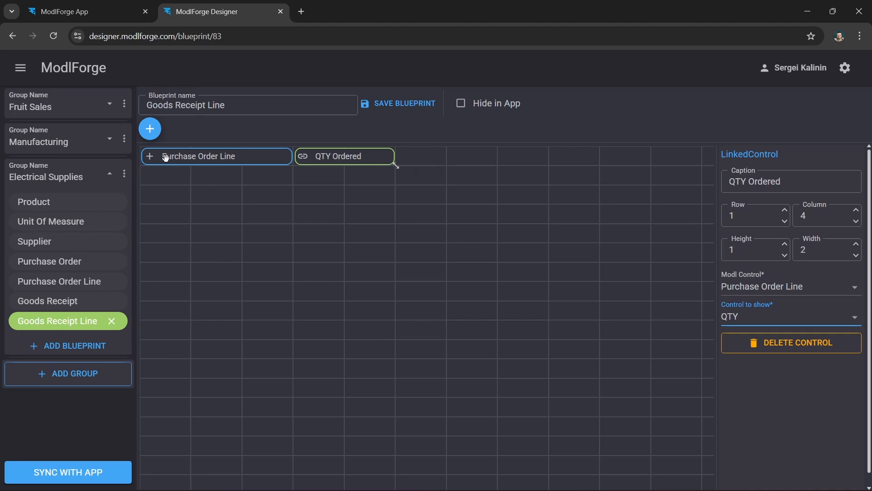
# - Add a Number control captioned QTY Received in row 1, column 6, with a width of 2, beside the QTY Ordered control
pyautogui.click(151, 130)
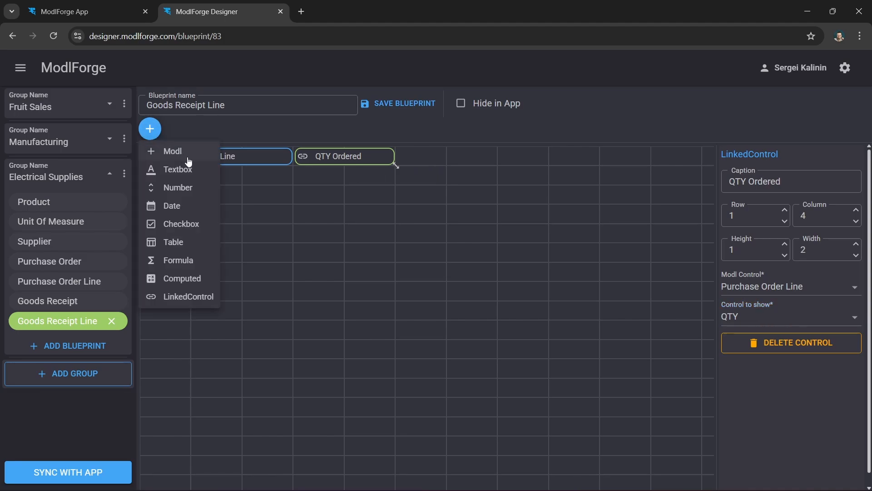
pyautogui.click(195, 188)
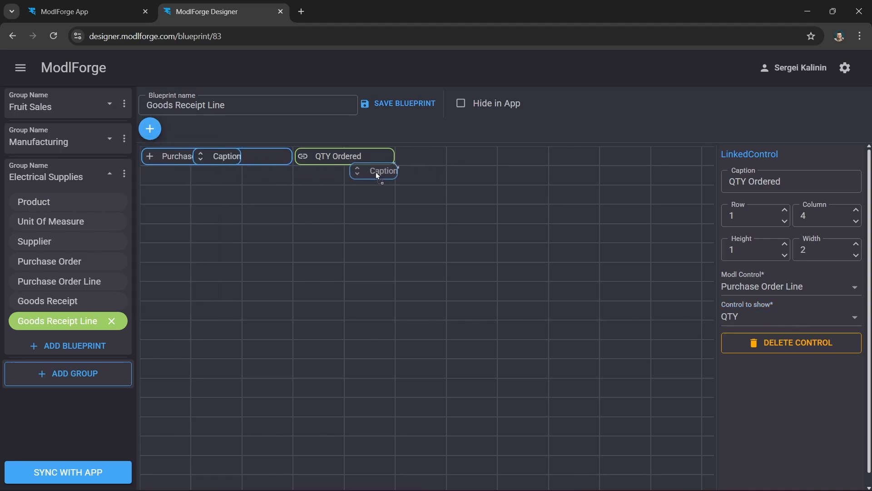
pyautogui.moveTo(439, 164); pyautogui.dragTo(448, 166)
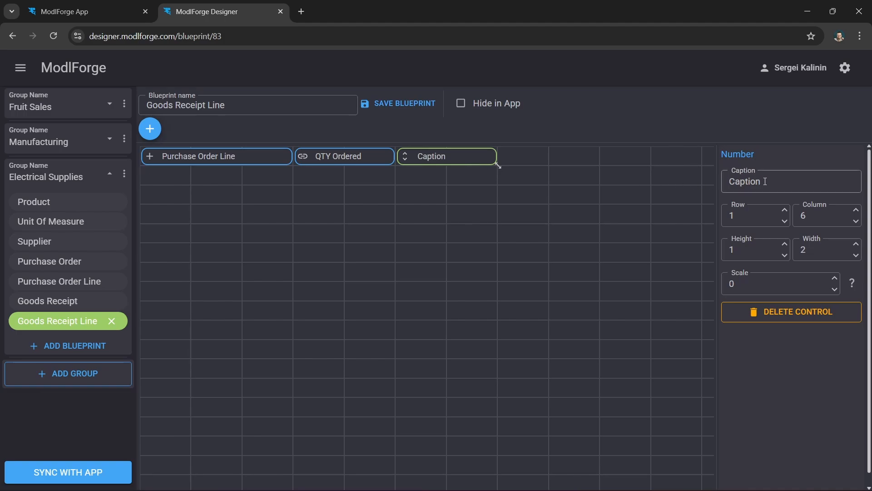
pyautogui.doubleClick(741, 181)
pyautogui.write('QTY Received')
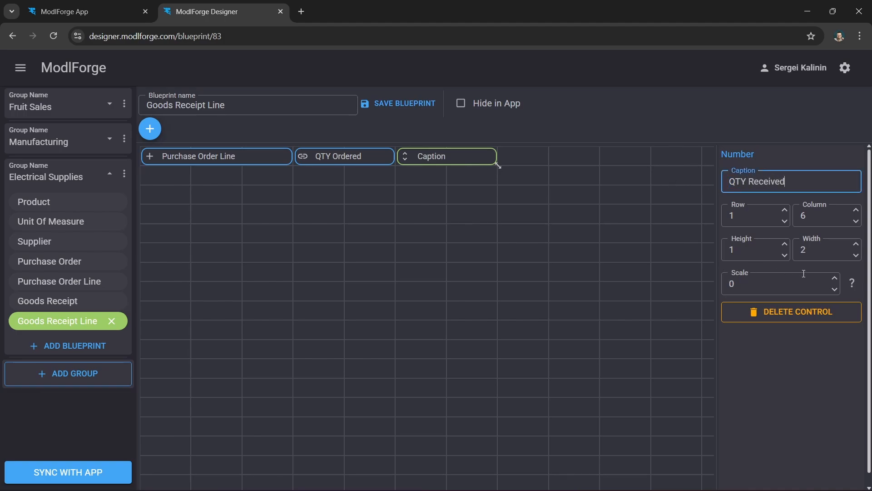
# - Set the QTY Received control's scale to 2, and save the Goods Receipt Line blueprint as hidden in the app
pyautogui.click(834, 278)
pyautogui.click(835, 278)
pyautogui.click(459, 111)
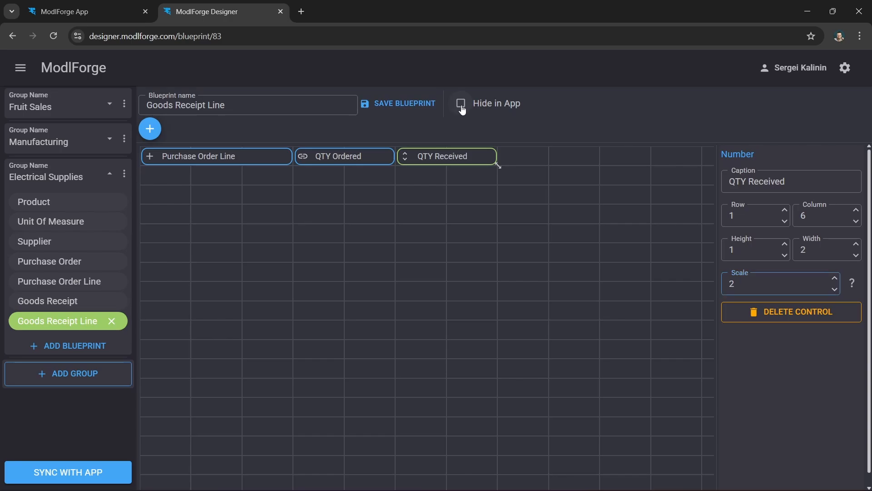
pyautogui.click(403, 108)
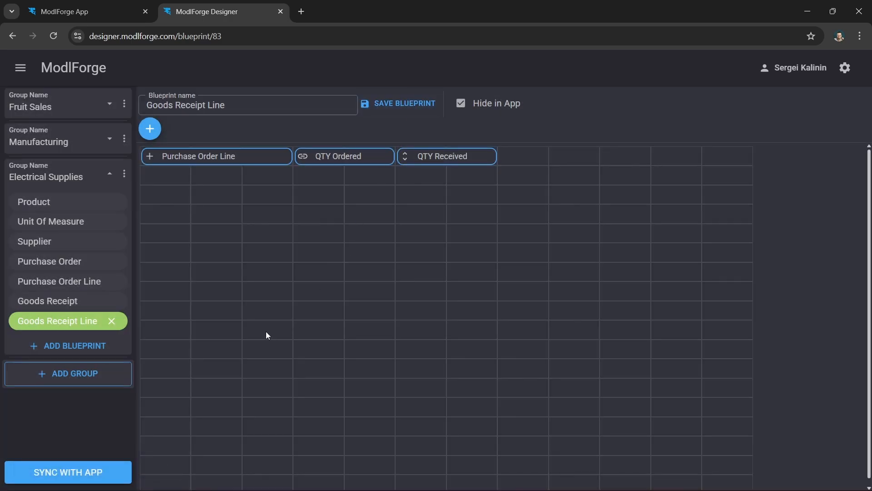
# - In the Goods Receipt blueprint, add a Table control captioned Received in row 3, column 1, with height 9 and width 8
pyautogui.click(72, 302)
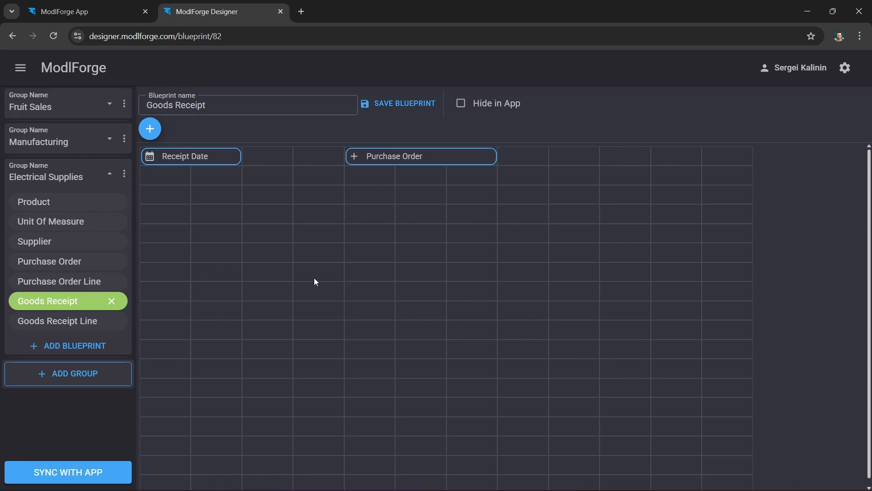
pyautogui.click(150, 129)
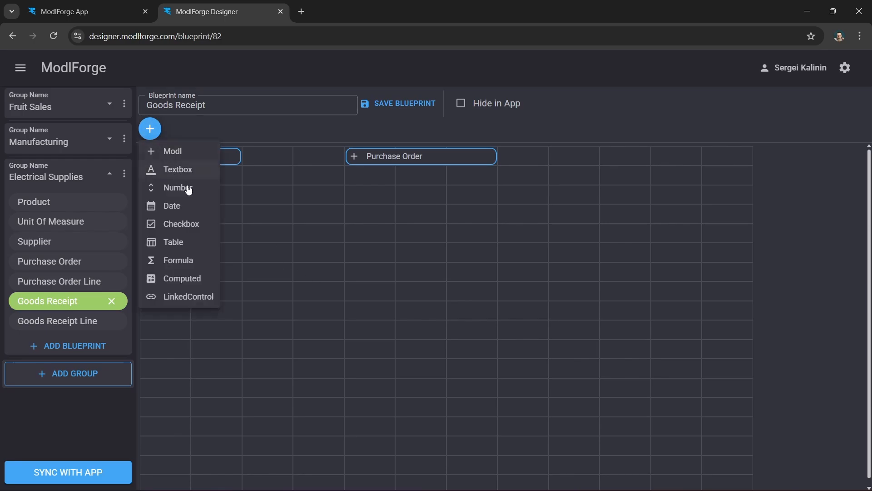
pyautogui.click(186, 242)
pyautogui.moveTo(222, 226); pyautogui.dragTo(187, 199)
pyautogui.moveTo(344, 265); pyautogui.dragTo(531, 349)
pyautogui.doubleClick(784, 183)
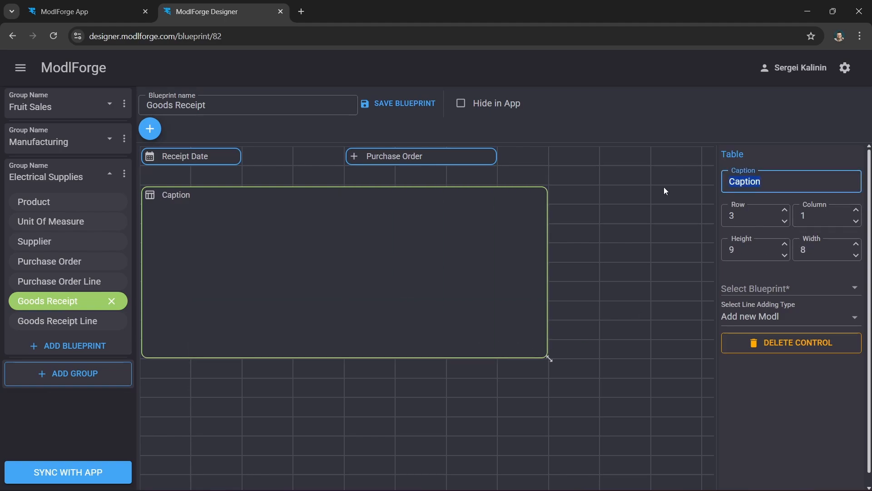
pyautogui.write('Received')
# - Base the Received table on the Electrical Supplies - Goods Receipt Line blueprint, and save the Goods Receipt blueprint
pyautogui.click(853, 288)
pyautogui.moveTo(859, 318); pyautogui.dragTo(857, 425)
pyautogui.click(795, 455)
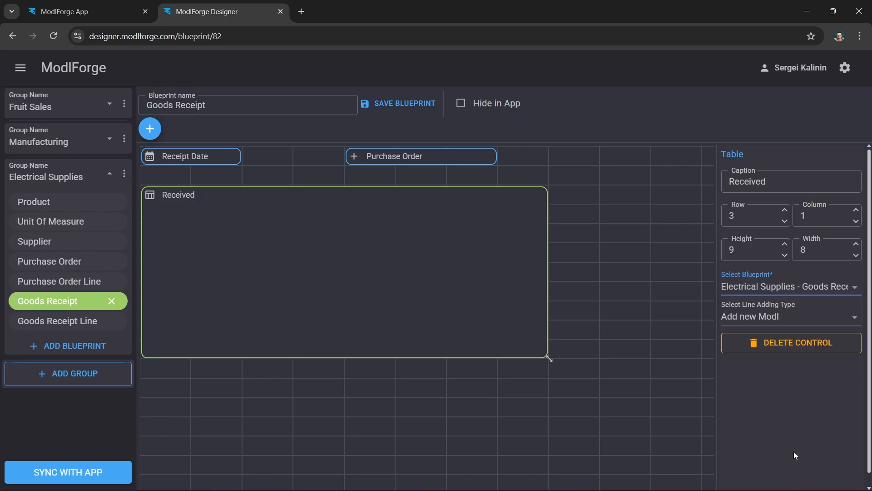
pyautogui.click(404, 105)
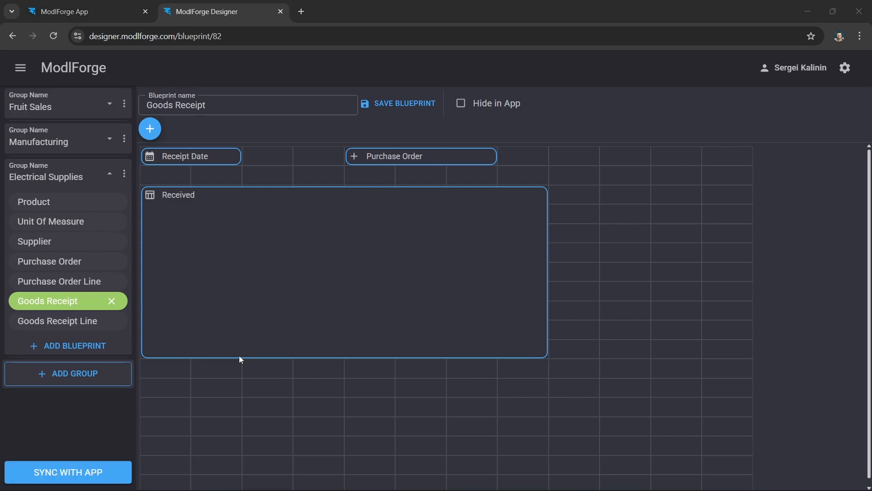
# - Add a blueprint named Warehouse to the Electrical Supplies group and open it
pyautogui.click(66, 346)
pyautogui.write('Warehouse')
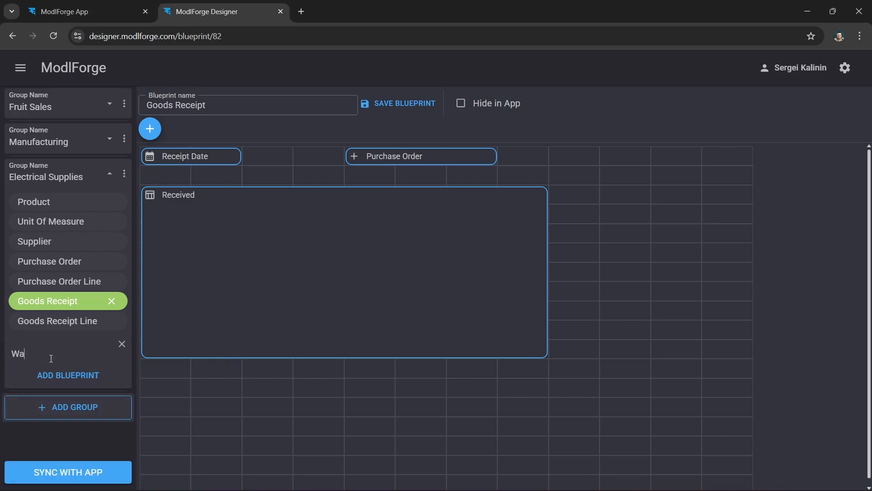
pyautogui.press('Return')
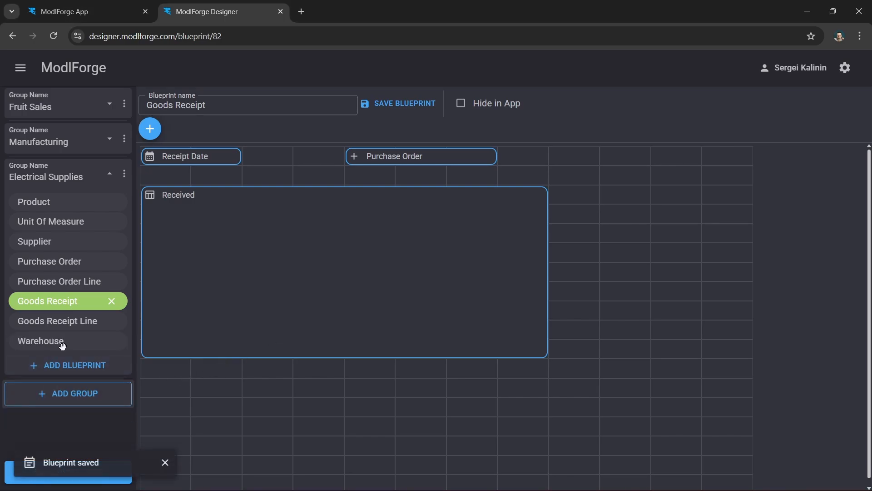
pyautogui.click(62, 342)
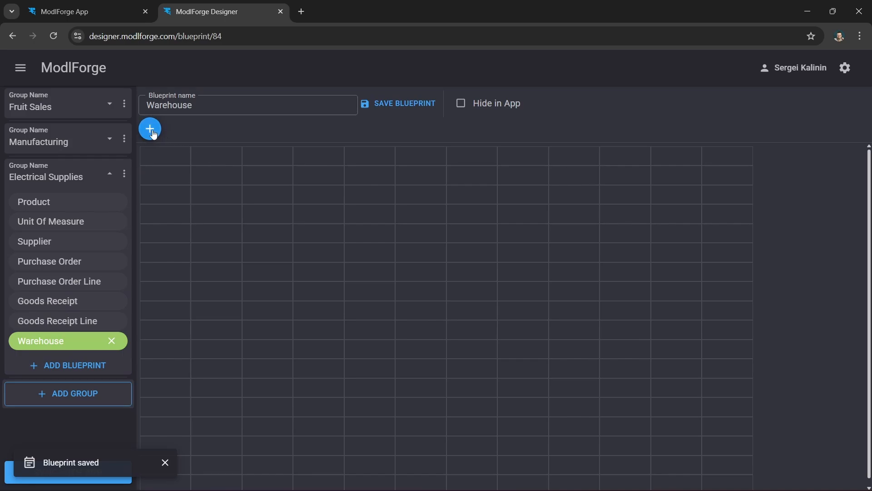
# - Add a Textbox control captioned Name in row 1, column 1, with a width of 3
pyautogui.click(151, 131)
pyautogui.click(191, 171)
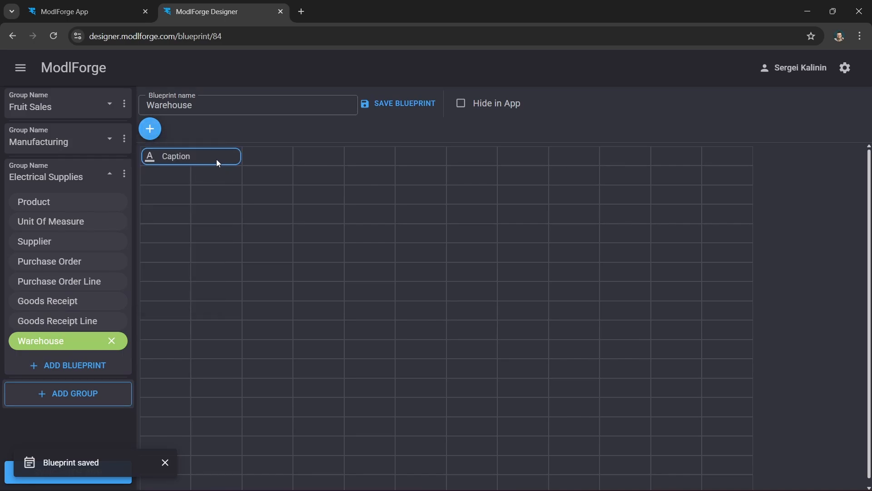
pyautogui.click(227, 156)
pyautogui.click(725, 190)
pyautogui.hotkey('ctrl', 'a')
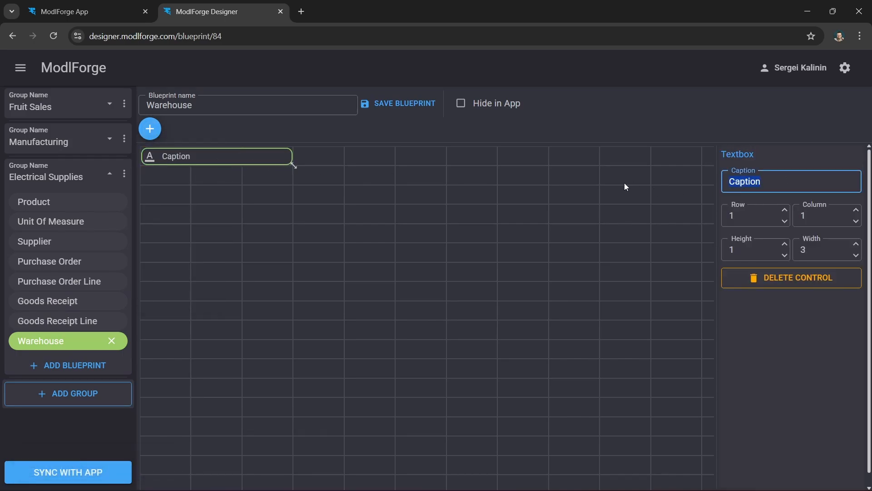
pyautogui.write('Name')
# - Add a Textbox control captioned Address in row 1, column 4, with a width of 6, and save the Warehouse blueprint
pyautogui.click(153, 133)
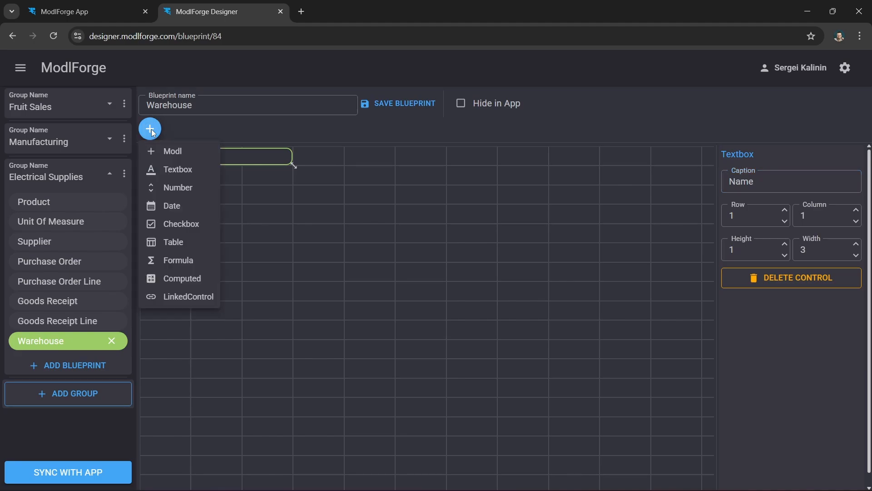
pyautogui.click(177, 169)
pyautogui.moveTo(227, 164); pyautogui.dragTo(571, 162)
pyautogui.click(753, 182)
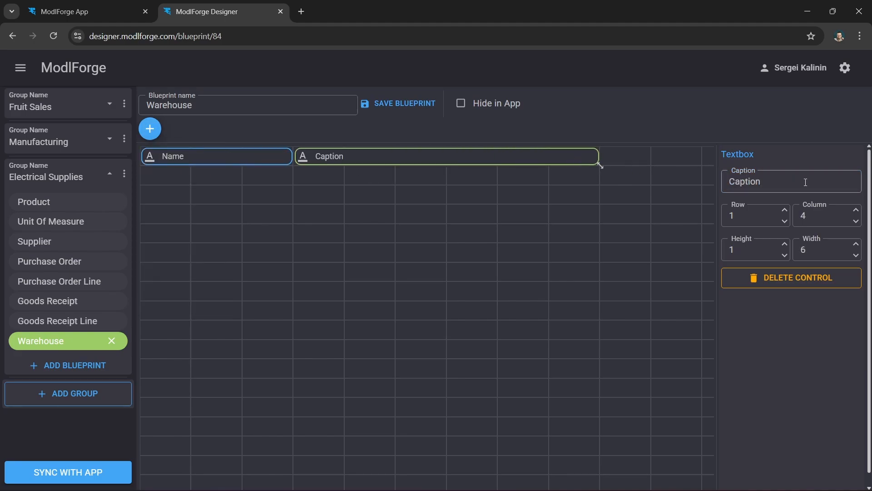
pyautogui.hotkey('ctrl', 'a')
pyautogui.write('Address')
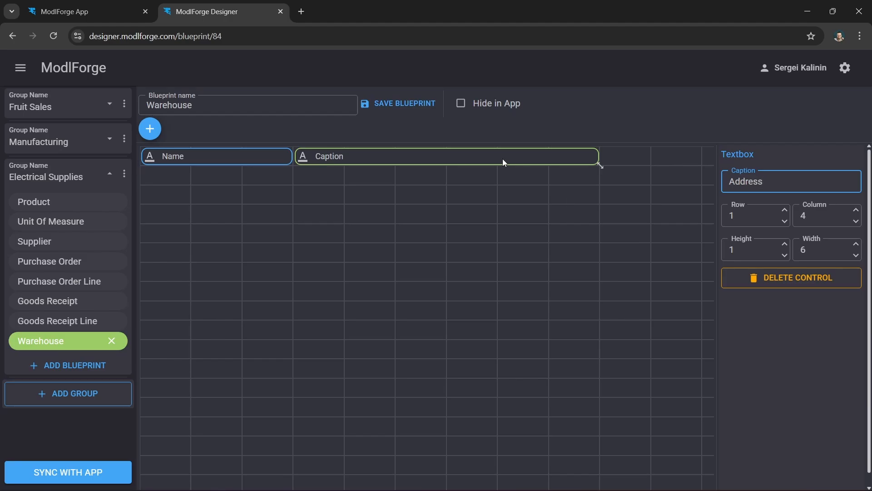
pyautogui.click(421, 107)
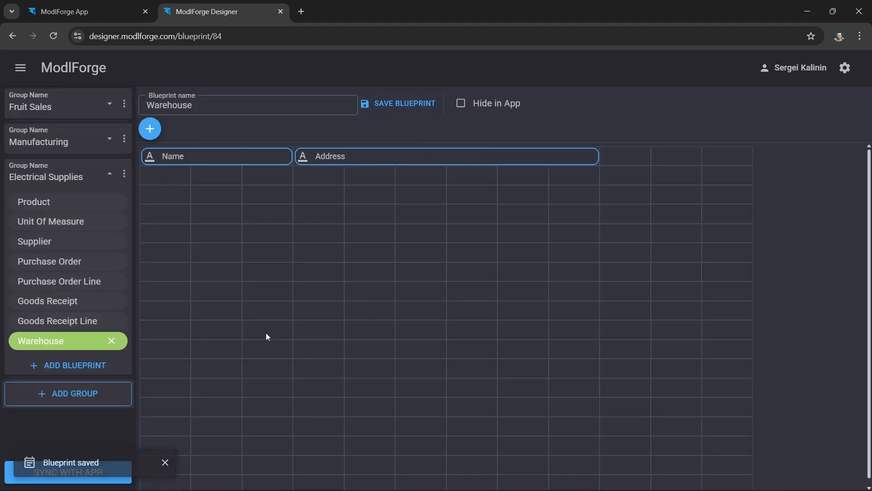
# - In the Goods Receipt blueprint, move the Received table to row 7 and add a Modl control captioned Warehouse in row 3, column 1, width 3
pyautogui.click(55, 304)
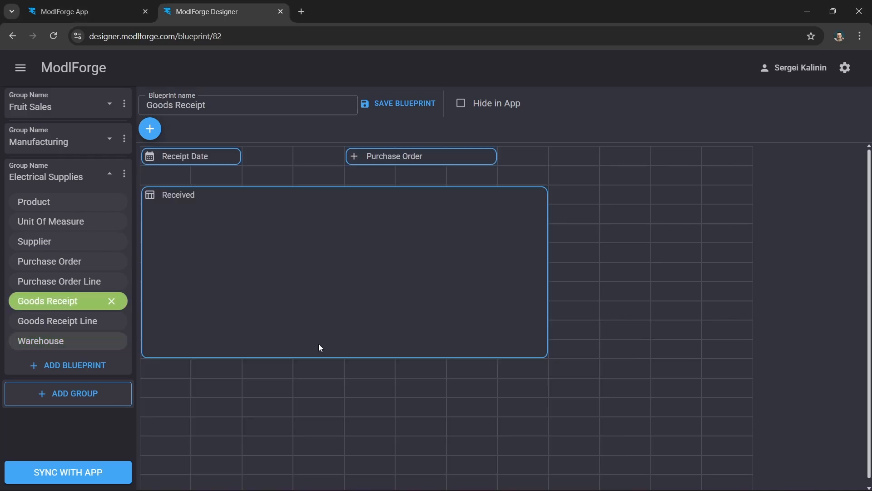
pyautogui.moveTo(174, 198); pyautogui.dragTo(172, 274)
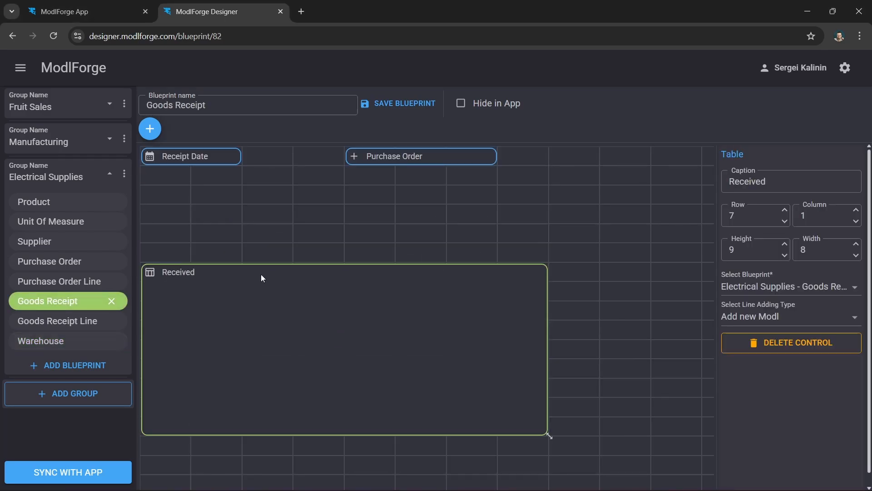
pyautogui.click(150, 129)
pyautogui.click(176, 152)
pyautogui.moveTo(234, 160); pyautogui.dragTo(189, 195)
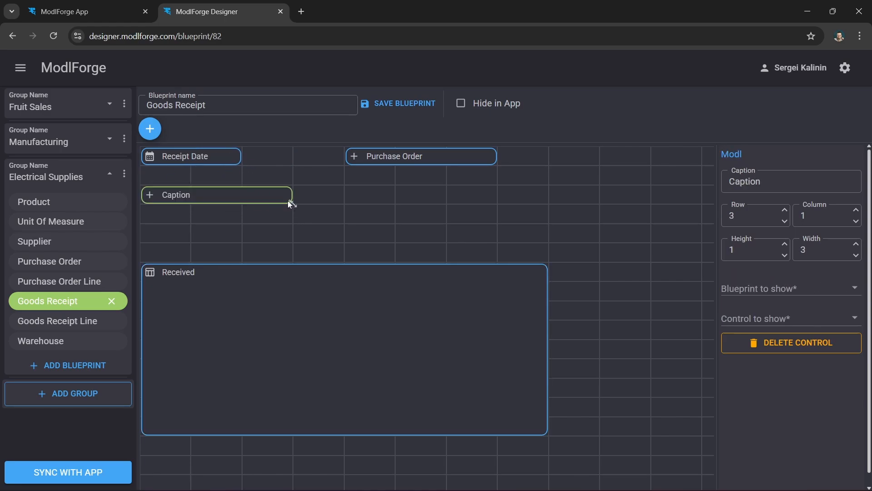
pyautogui.click(756, 171)
pyautogui.hotkey('ctrl', 'a')
pyautogui.write('Warehouse')
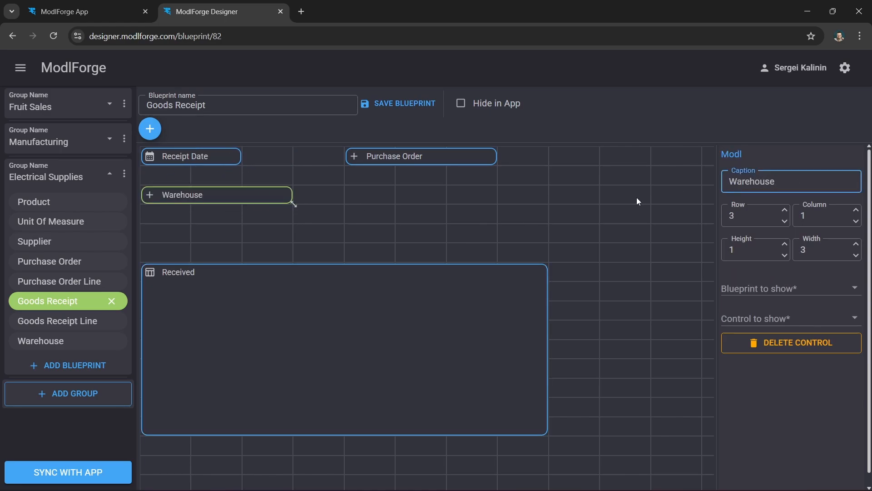
# - Make the Warehouse control show Name from the Electrical Supplies - Warehouse blueprint
pyautogui.click(853, 287)
pyautogui.moveTo(856, 311); pyautogui.dragTo(855, 435)
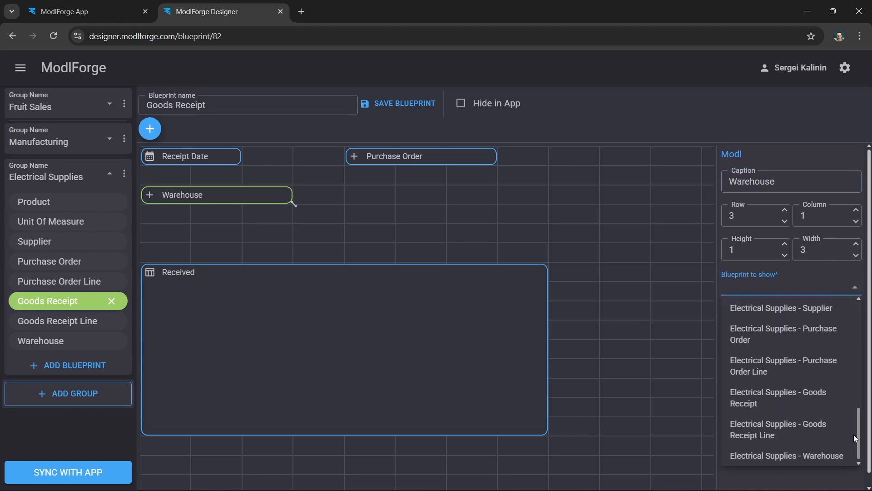
pyautogui.click(824, 458)
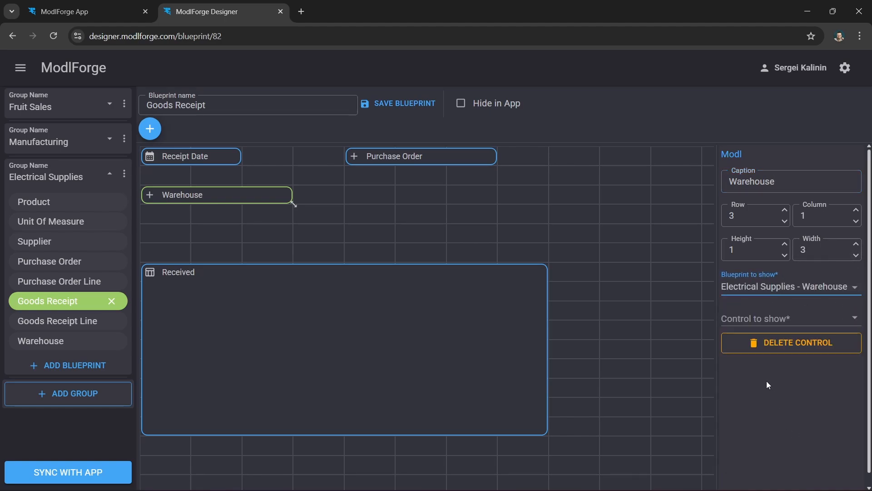
pyautogui.click(857, 320)
pyautogui.click(753, 338)
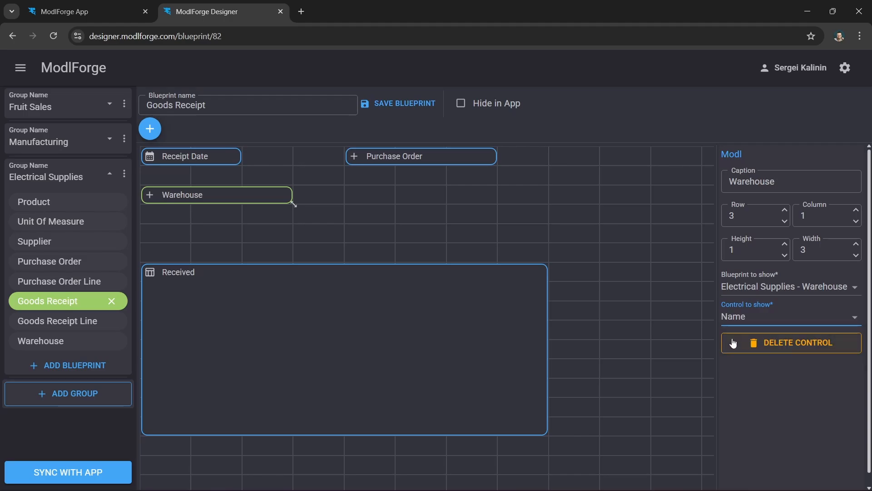
# - Move the Received table up to row 5, and save the Goods Receipt blueprint
pyautogui.click(655, 334)
pyautogui.moveTo(184, 274); pyautogui.dragTo(191, 234)
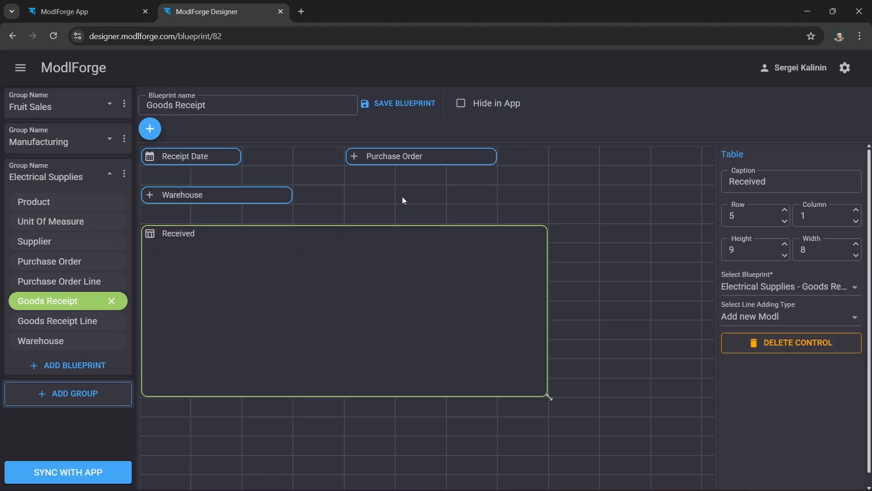
pyautogui.click(404, 109)
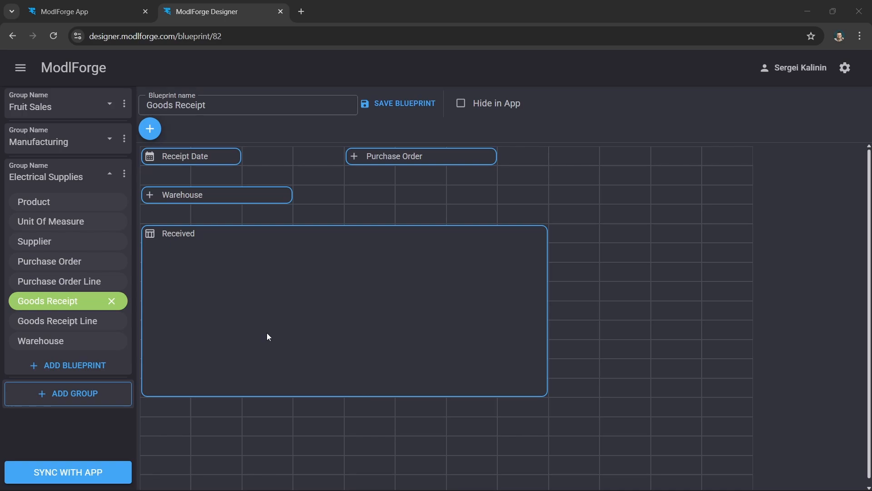
# - In the Product blueprint, add a Formula control captioned In Stock in row 3, column 1, with height 9 and width 5
pyautogui.click(52, 202)
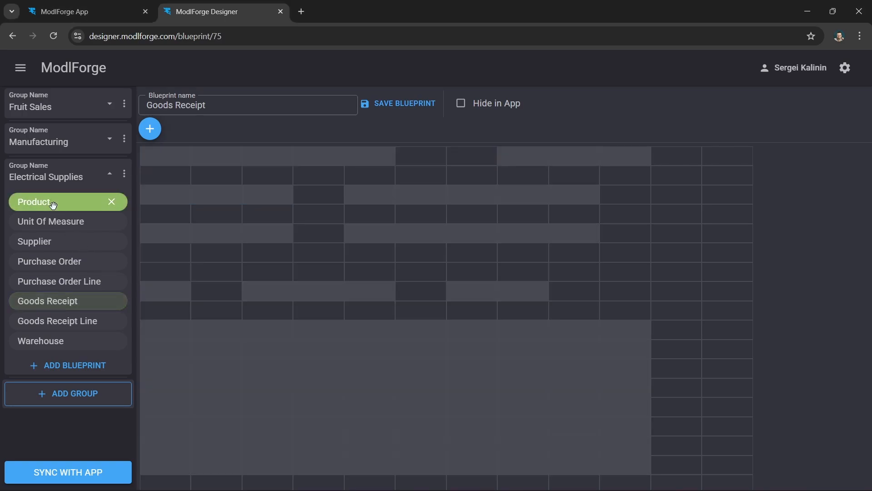
pyautogui.click(151, 131)
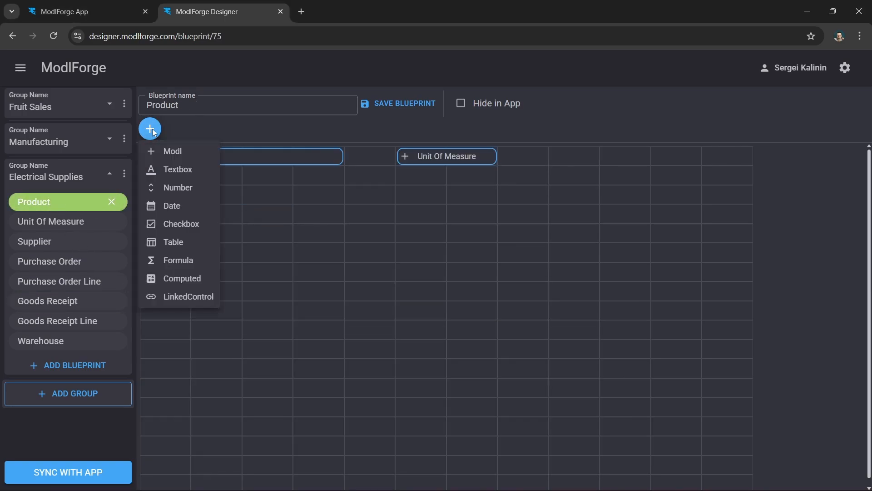
pyautogui.click(195, 260)
pyautogui.moveTo(222, 157); pyautogui.dragTo(171, 192)
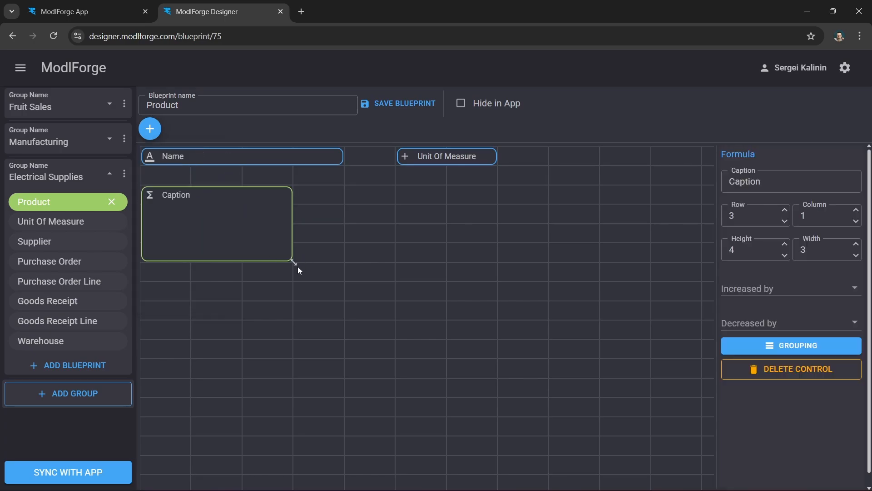
pyautogui.moveTo(305, 272); pyautogui.dragTo(392, 359)
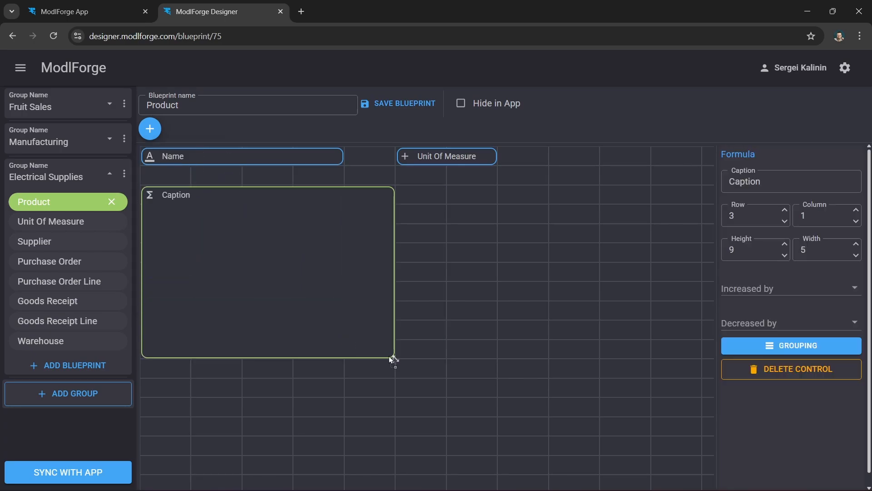
pyautogui.click(763, 182)
pyautogui.hotkey('ctrl', 'a')
pyautogui.write('In Stock')
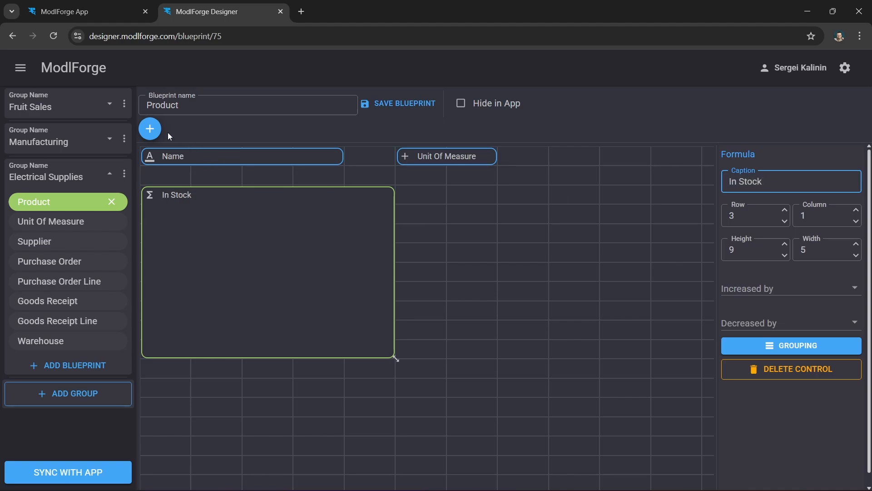
# - Add a second Formula control captioned To Receive to the Product blueprint in row 3, column 6, with height 9 and width 5
pyautogui.click(152, 131)
pyautogui.click(193, 261)
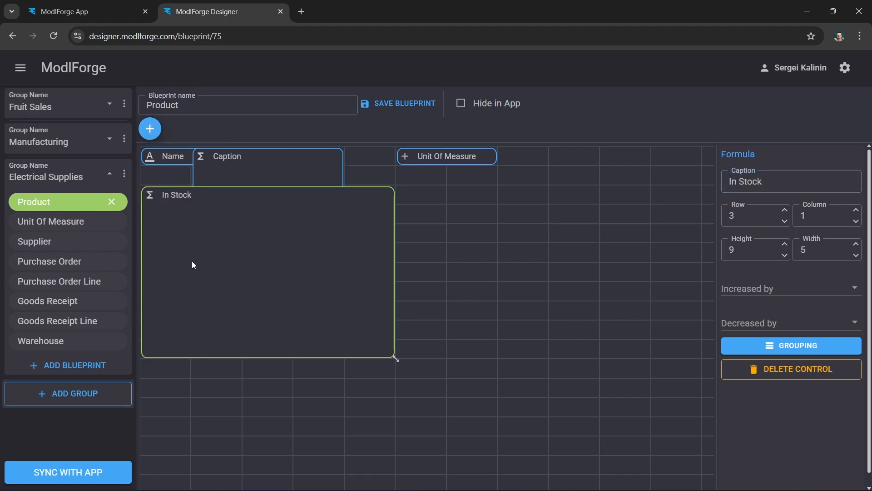
pyautogui.moveTo(227, 161); pyautogui.dragTo(431, 200)
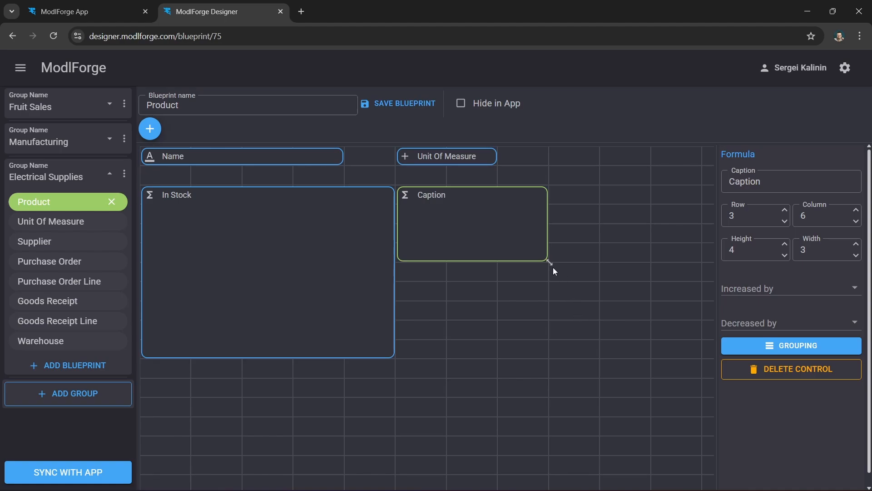
pyautogui.moveTo(550, 262); pyautogui.dragTo(651, 358)
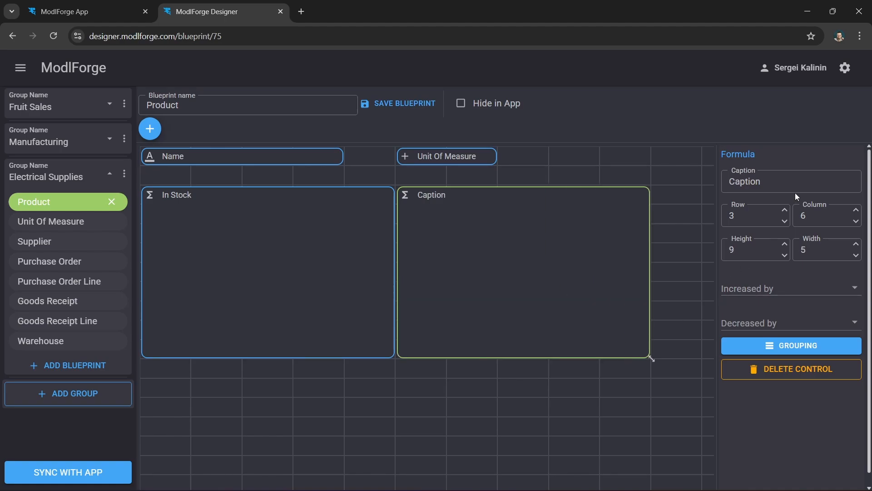
pyautogui.doubleClick(795, 190)
pyautogui.write('To Receive')
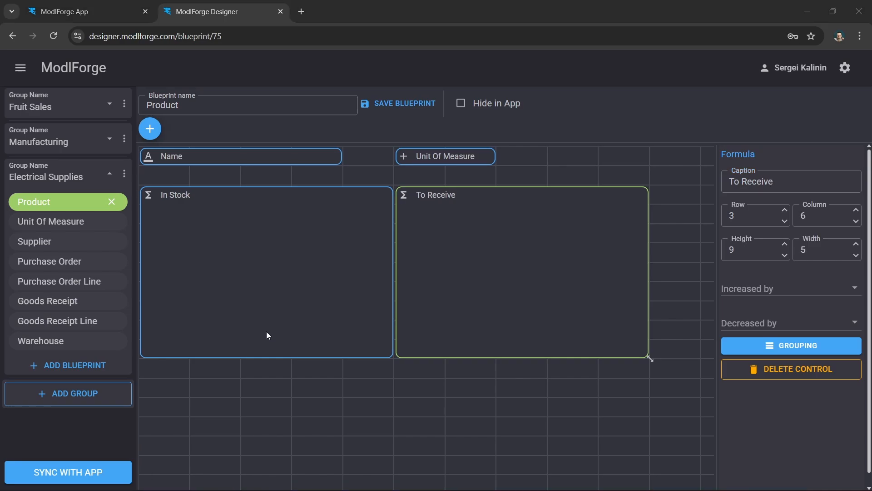
# - Make the In Stock formula increase by QTY Received from Electrical Supplies - Goods Receipt Line
pyautogui.click(225, 221)
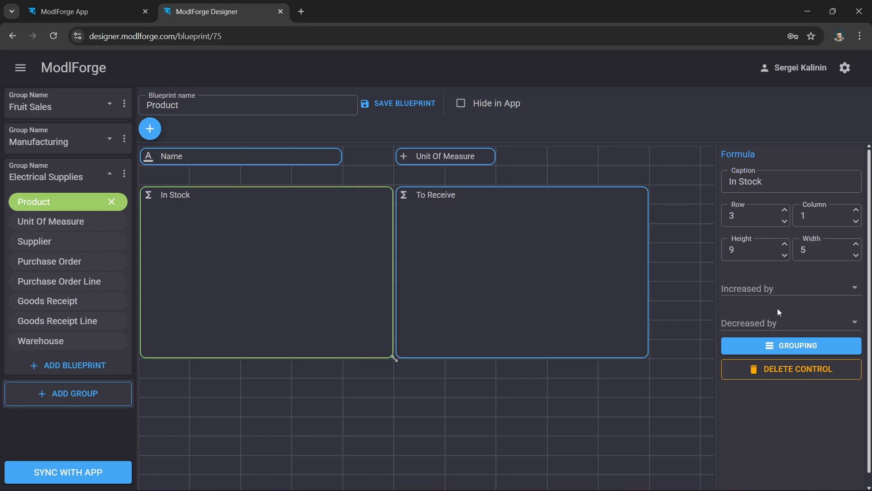
pyautogui.click(853, 288)
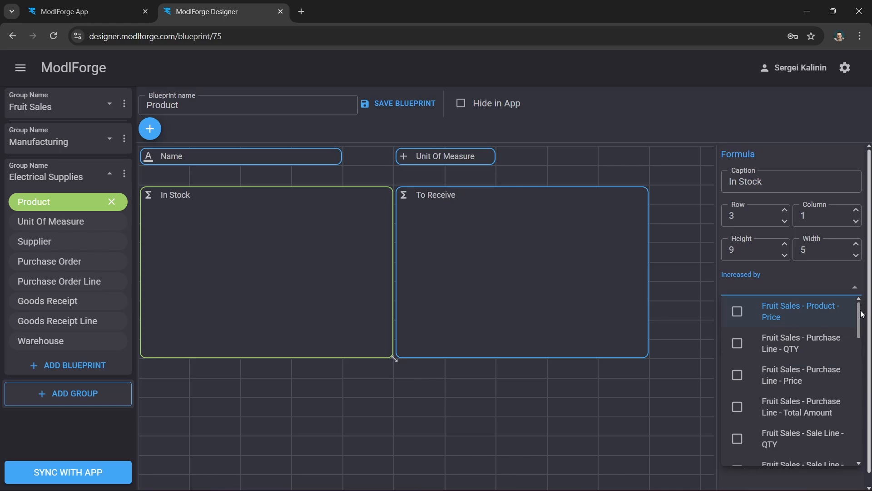
pyautogui.moveTo(861, 314); pyautogui.dragTo(859, 441)
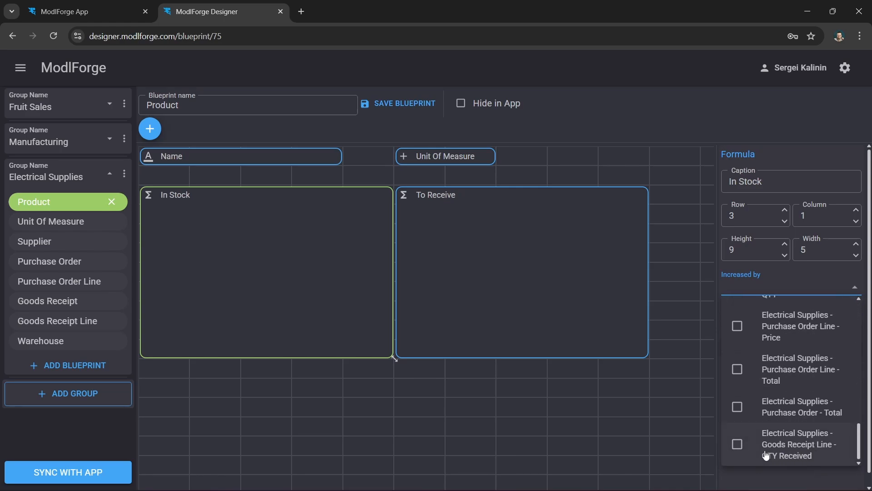
pyautogui.click(829, 447)
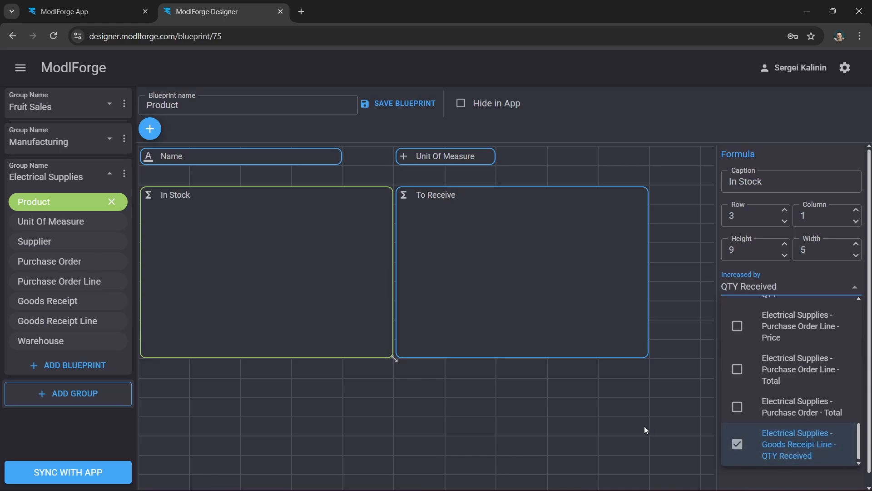
pyautogui.click(560, 438)
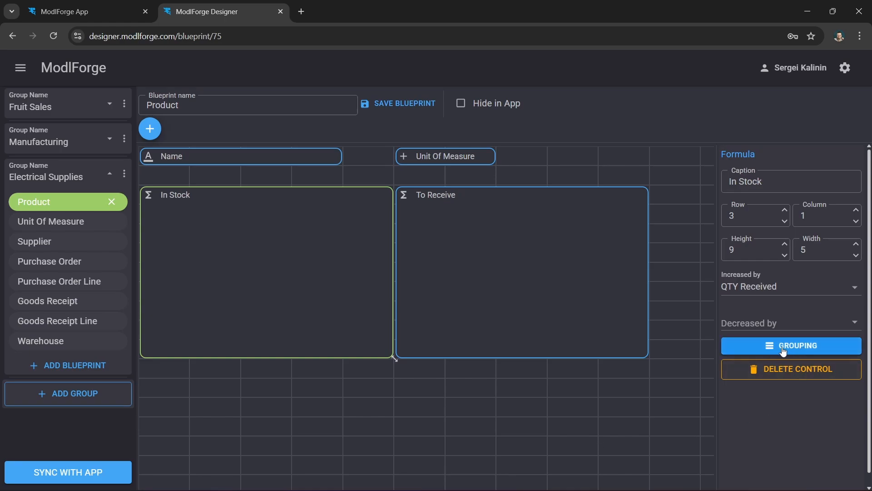
# - Group the In Stock formula by Product and by Warehouse
pyautogui.click(824, 347)
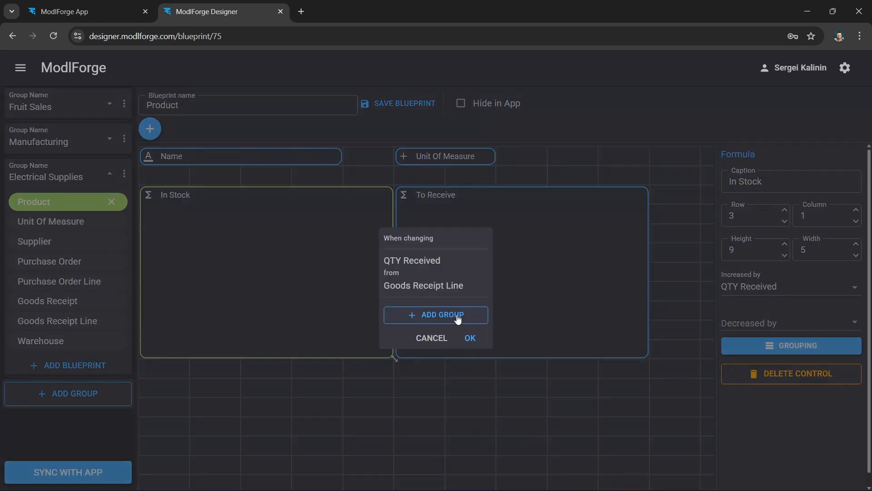
pyautogui.click(455, 316)
pyautogui.click(474, 306)
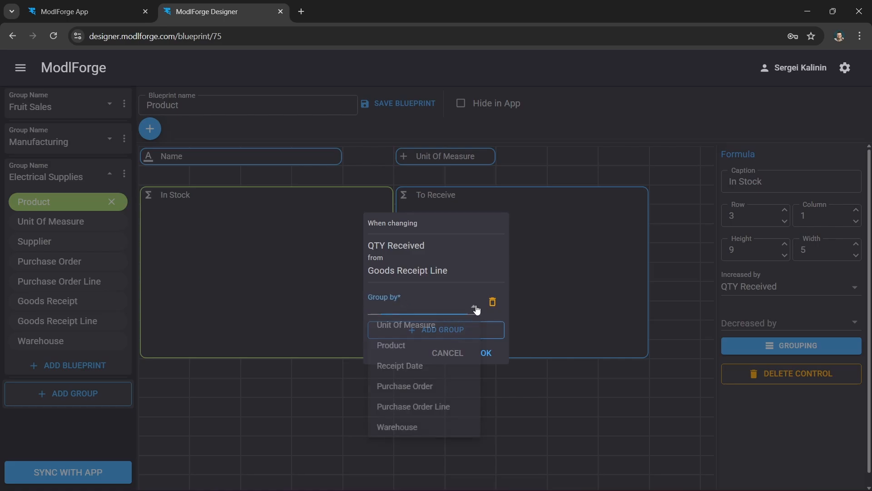
pyautogui.click(423, 346)
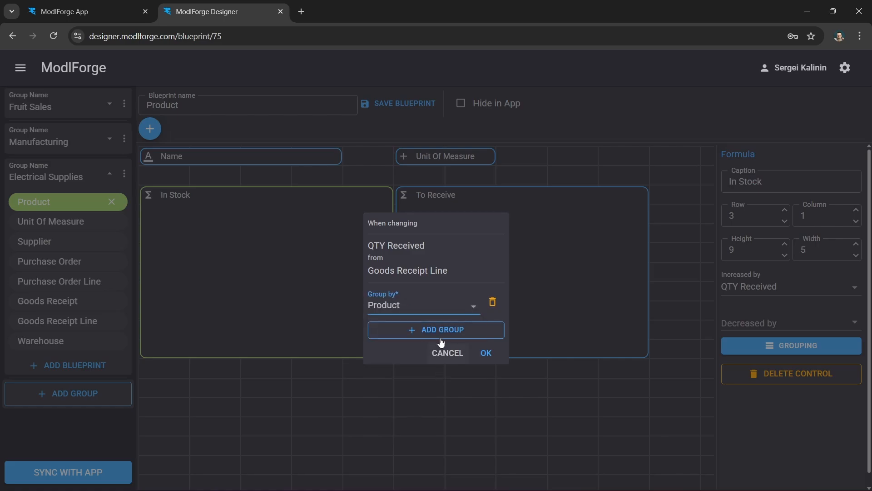
pyautogui.click(441, 340)
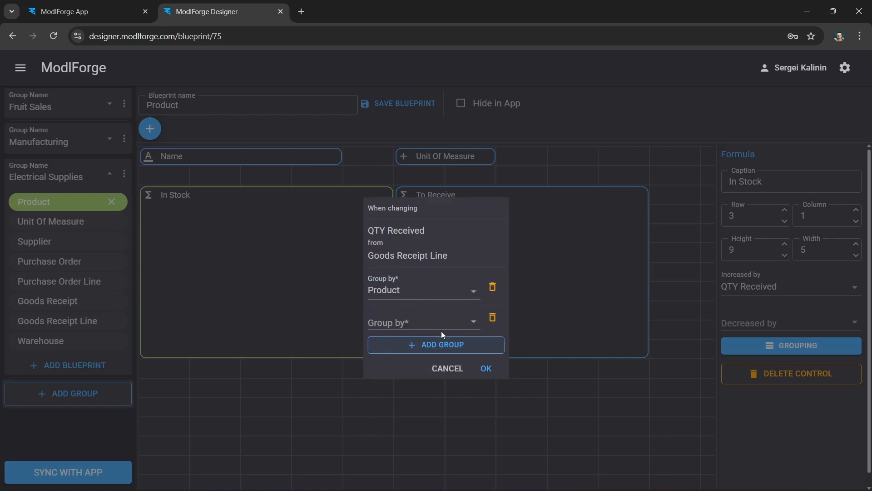
pyautogui.click(477, 324)
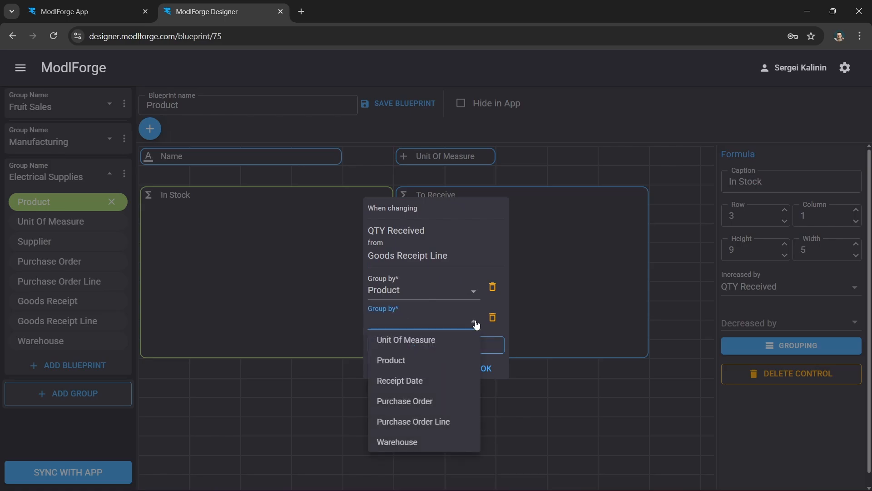
pyautogui.click(386, 443)
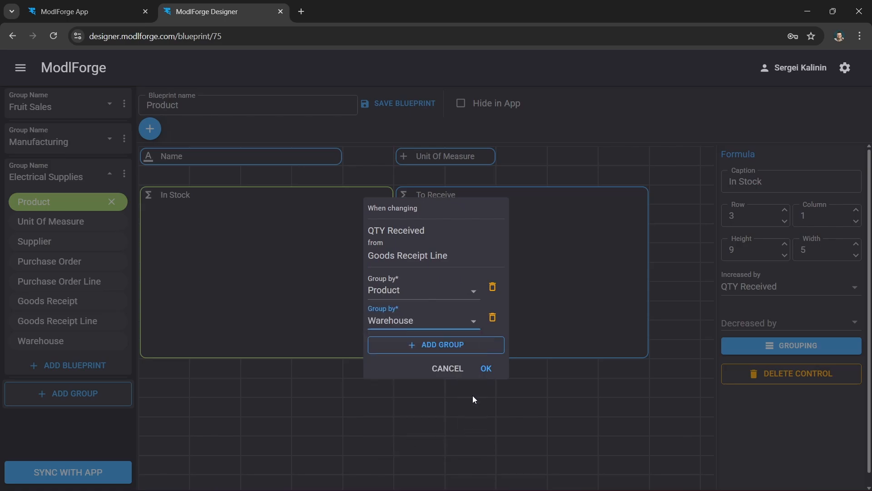
pyautogui.click(485, 367)
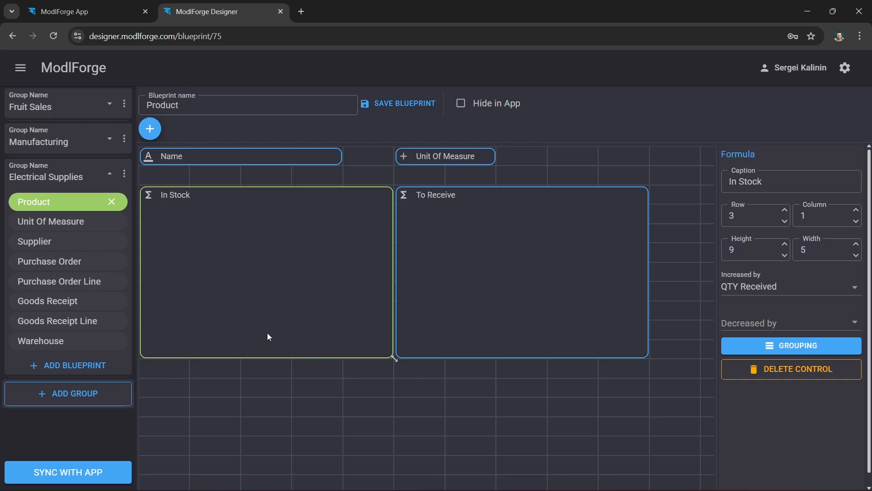
# - Make the To Receive formula increase by QTY from Electrical Supplies - Purchase Order Line
pyautogui.click(475, 263)
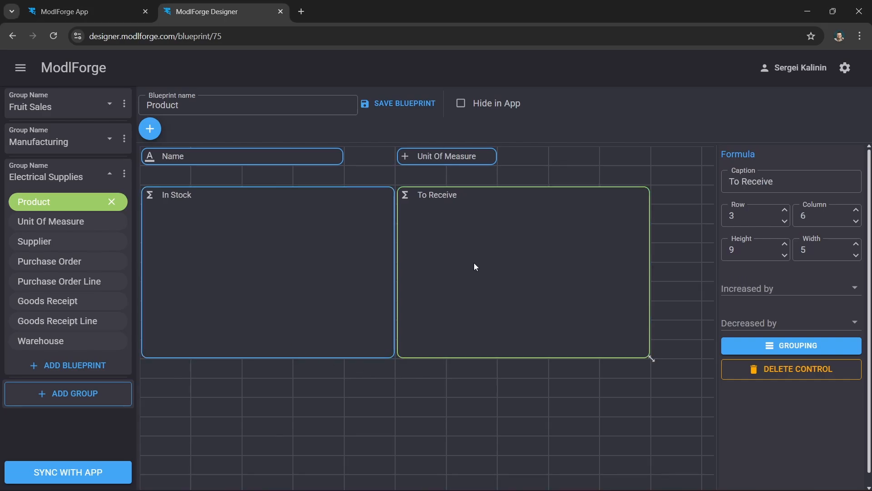
pyautogui.click(855, 288)
pyautogui.moveTo(858, 313); pyautogui.dragTo(855, 422)
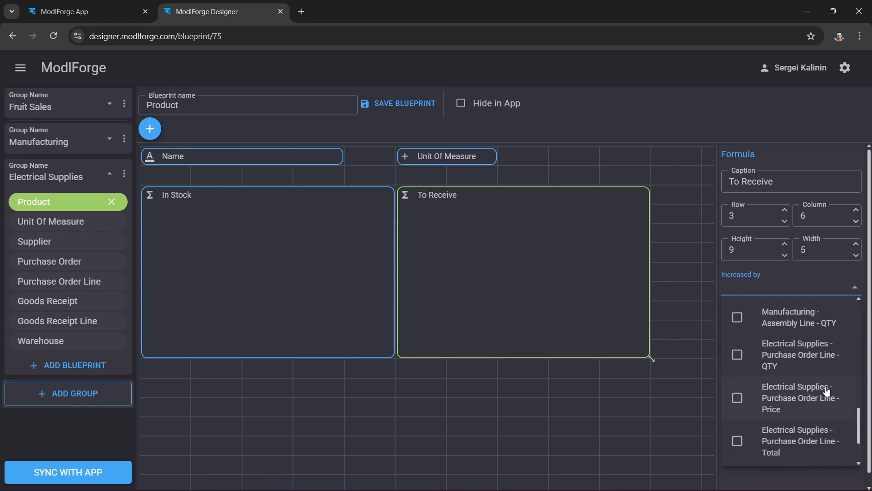
pyautogui.click(737, 354)
pyautogui.click(695, 411)
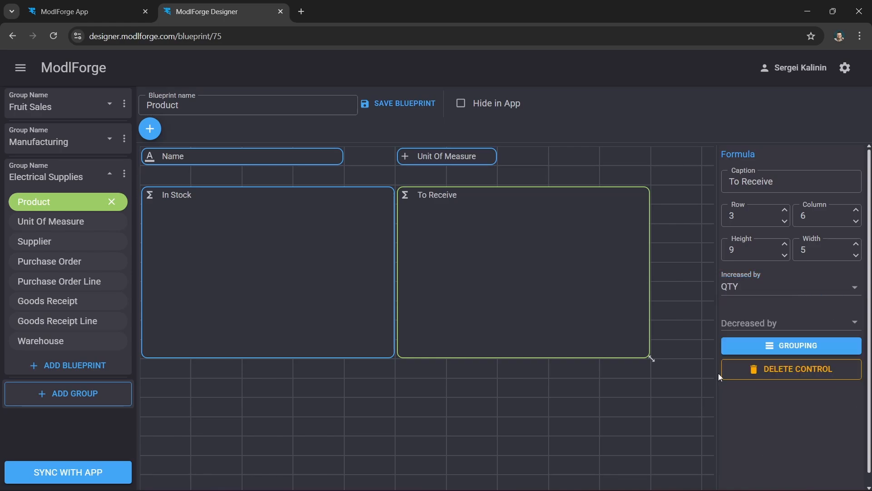
# - Make the To Receive formula decrease by QTY Received from Electrical Supplies - Goods Receipt Line
pyautogui.click(853, 328)
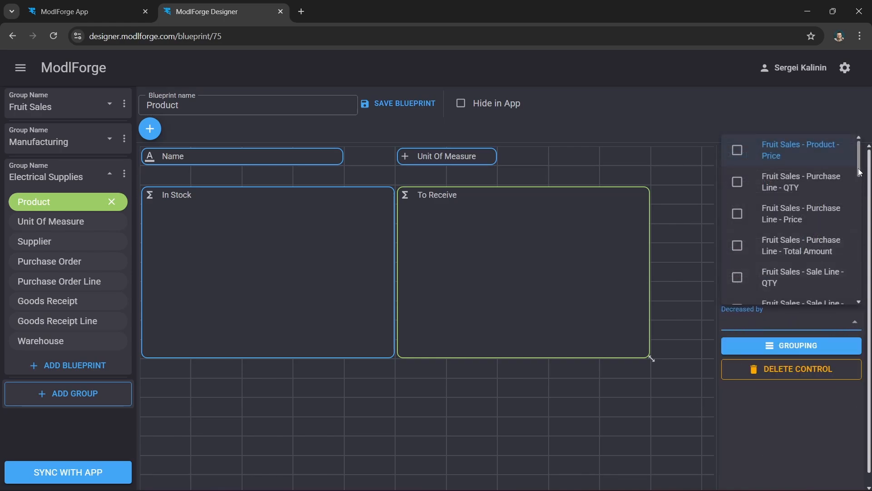
pyautogui.scroll(-3, 862, 223)
pyautogui.scroll(-5, 861, 224)
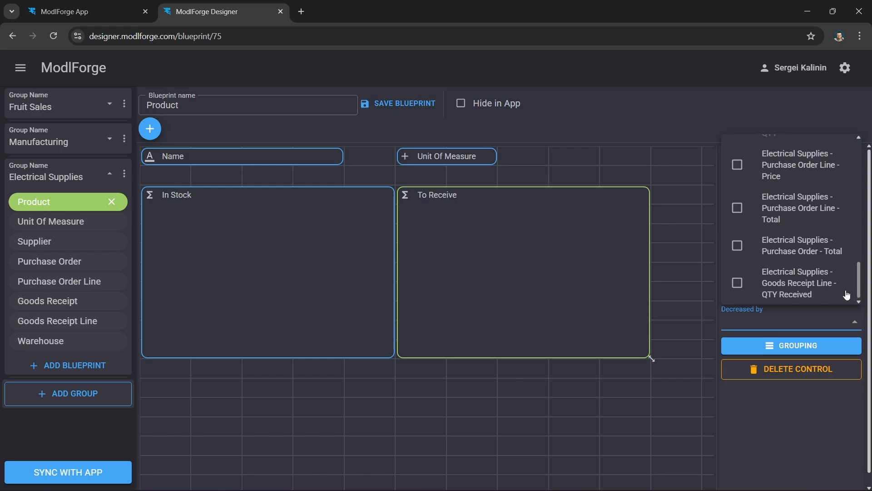
pyautogui.click(769, 287)
pyautogui.click(677, 406)
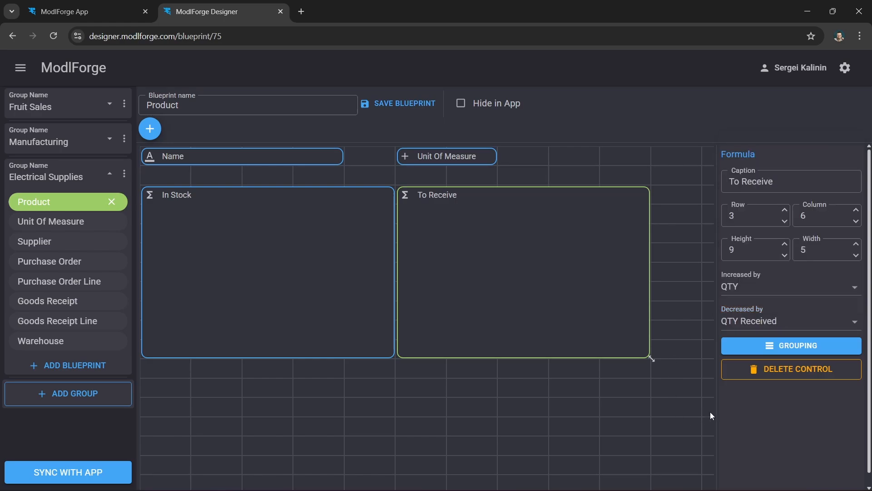
# - Group the To Receive formula by Product for both the Purchase Order Line and the Goods Receipt Line quantities
pyautogui.click(803, 353)
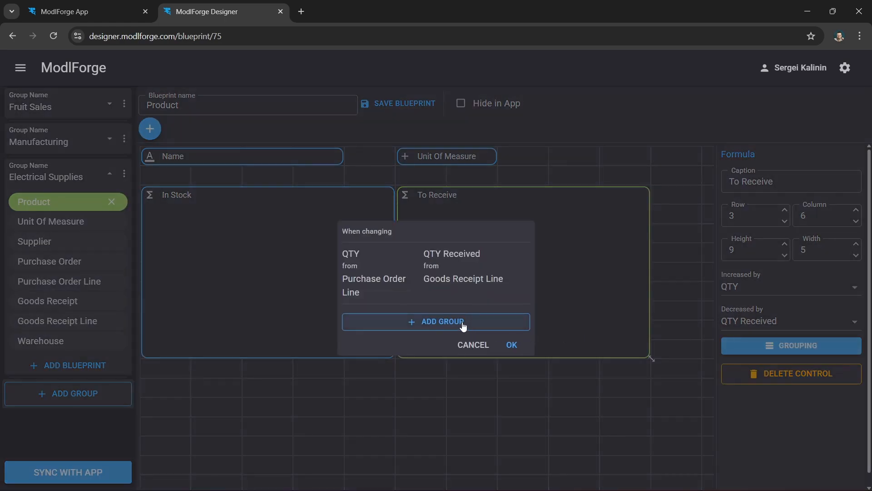
pyautogui.click(466, 328)
pyautogui.click(414, 308)
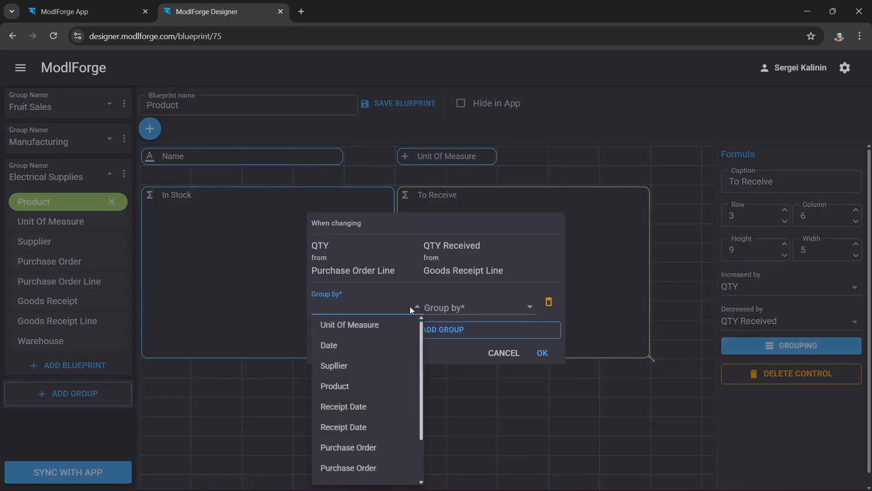
pyautogui.click(361, 385)
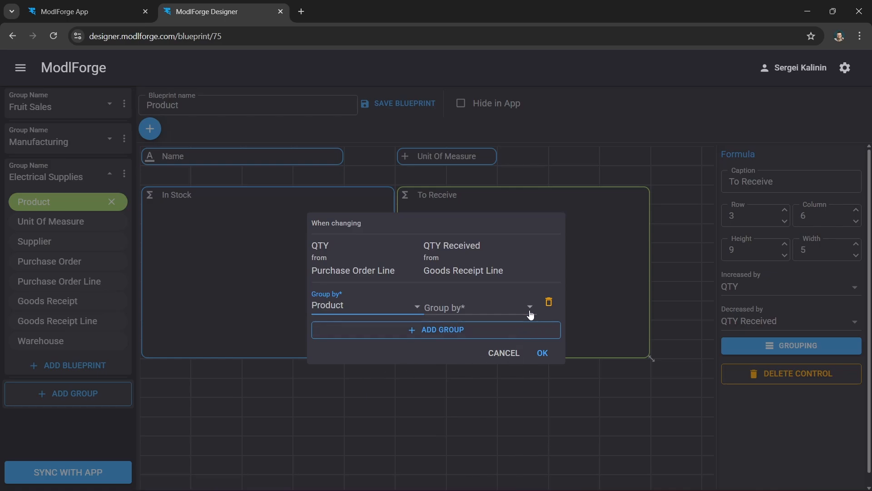
pyautogui.click(529, 307)
pyautogui.click(470, 345)
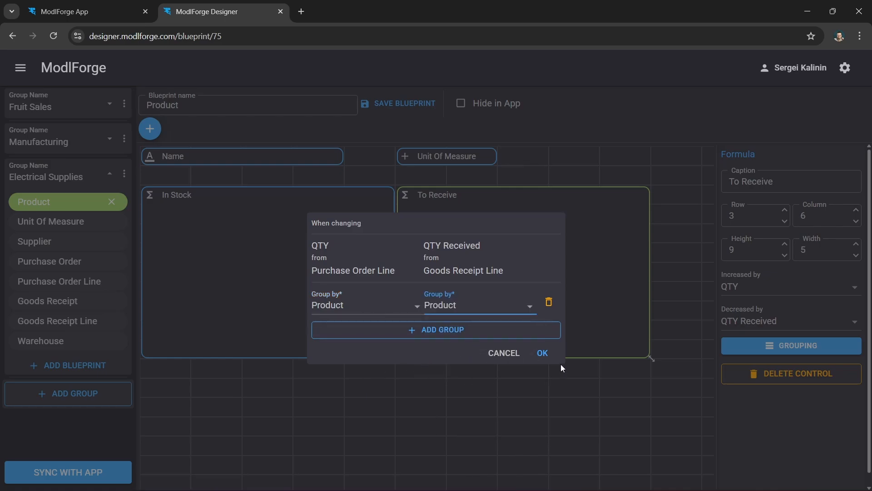
pyautogui.click(542, 353)
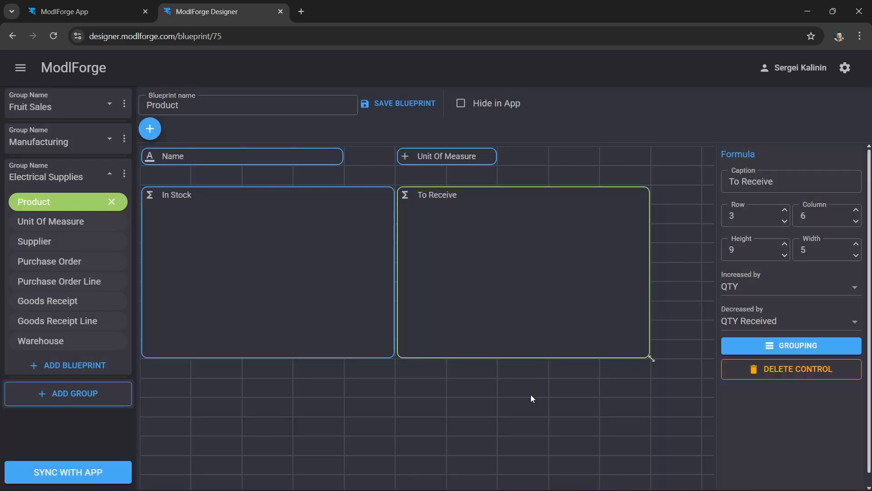
# - Save the Product blueprint and upload the blueprints to the app
pyautogui.click(405, 108)
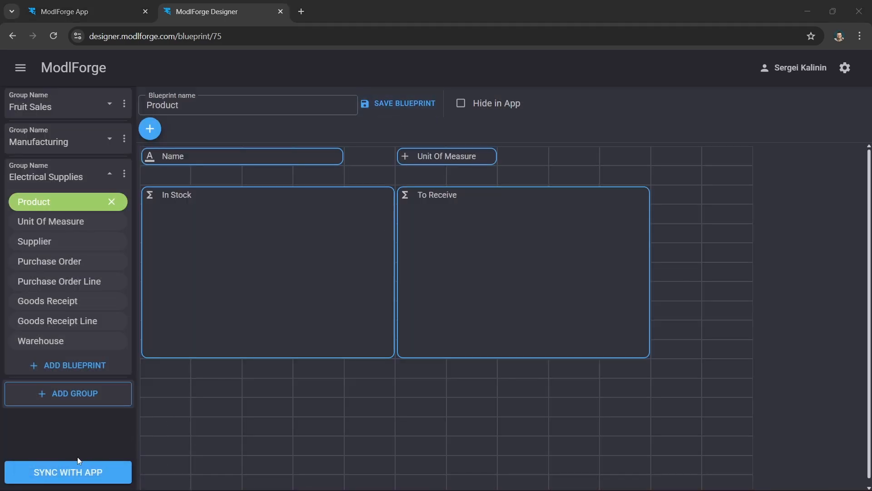
pyautogui.click(94, 468)
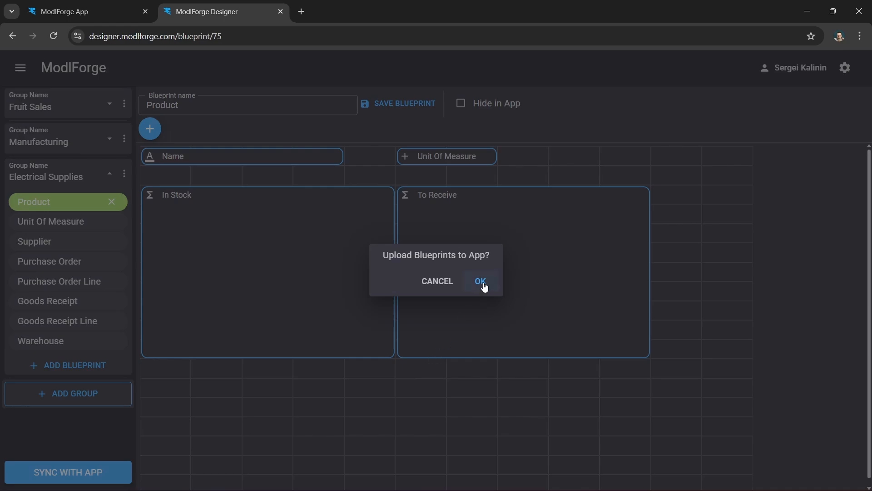
pyautogui.click(480, 282)
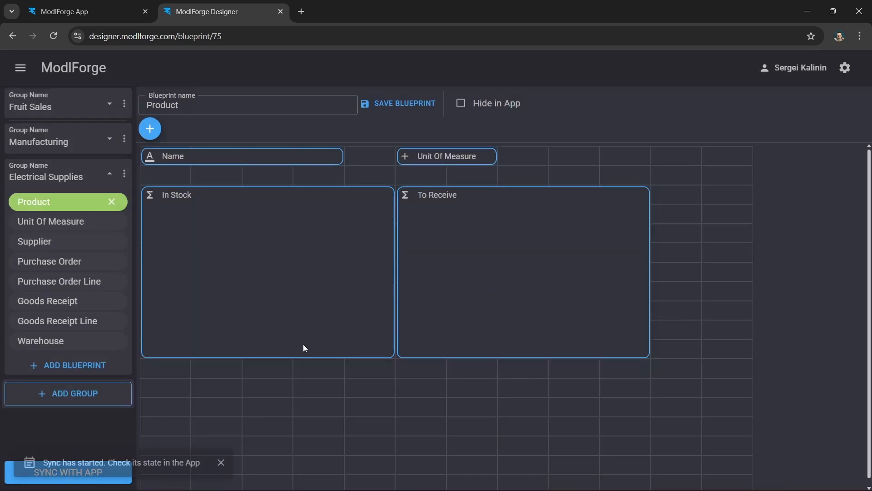
pyautogui.click(221, 462)
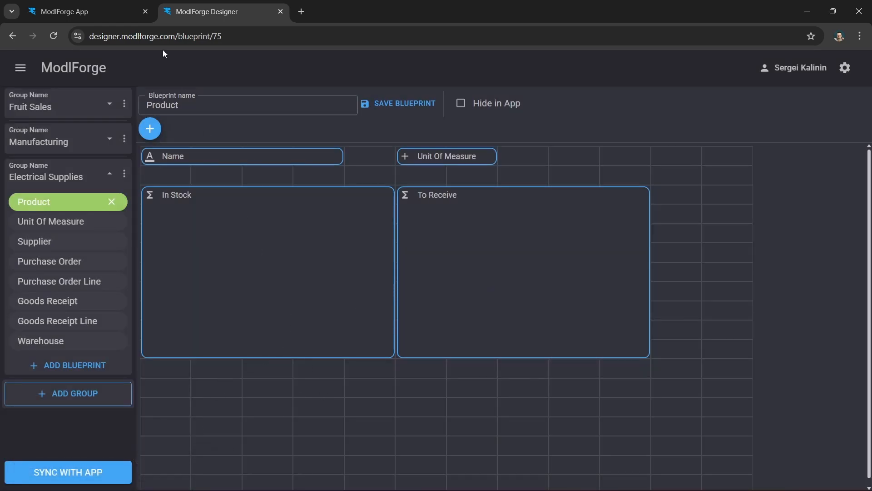
# - Switch to ModlForge App, refresh the designer sync state, and reload the app from its home page
pyautogui.click(109, 15)
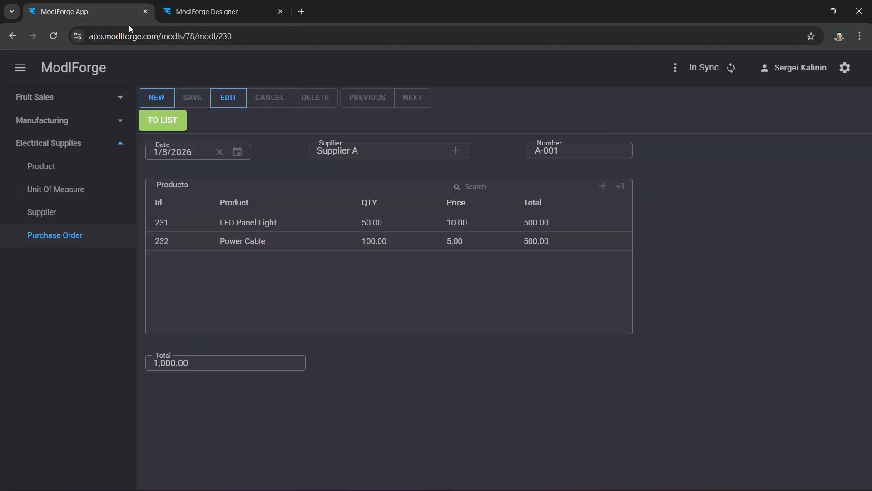
pyautogui.click(731, 71)
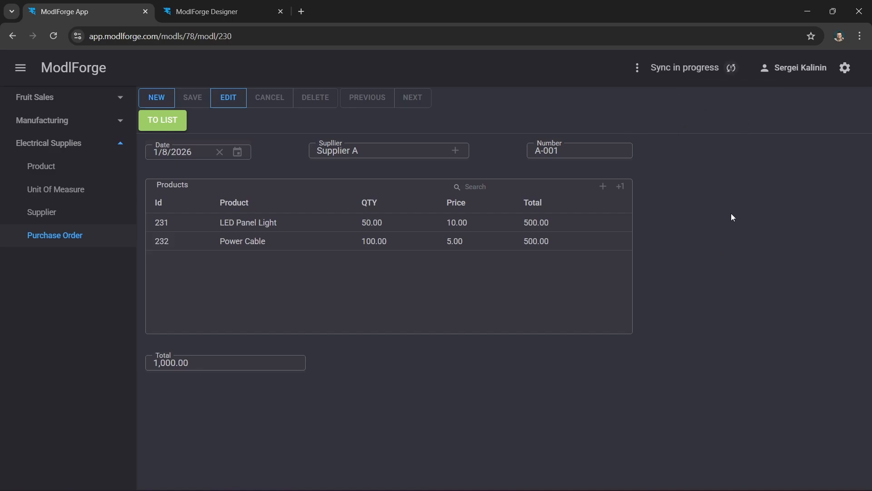
pyautogui.click(732, 69)
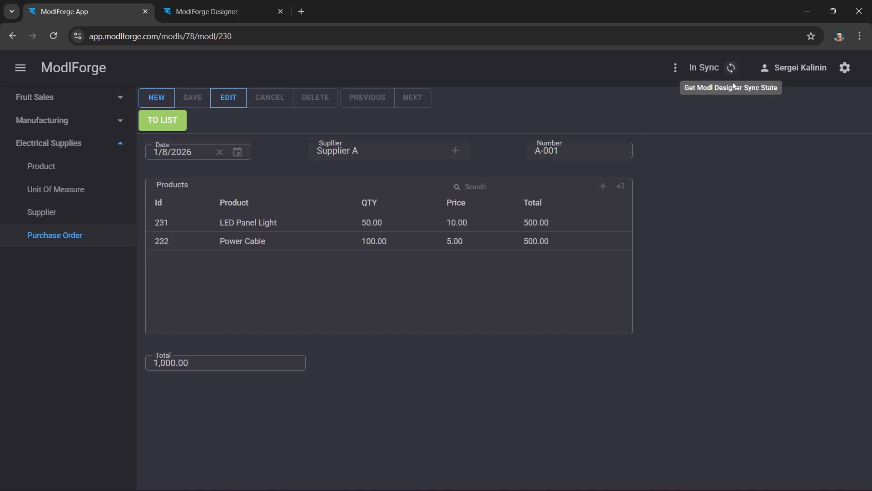
pyautogui.click(77, 73)
pyautogui.click(54, 36)
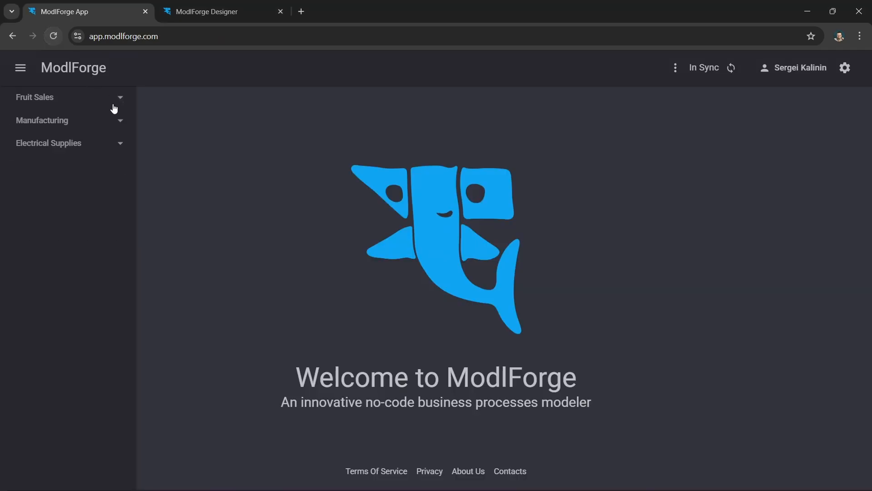
# - Open the Power Cable product's details under Electrical Supplies and clear the product filter on its To Receive table
pyautogui.click(121, 144)
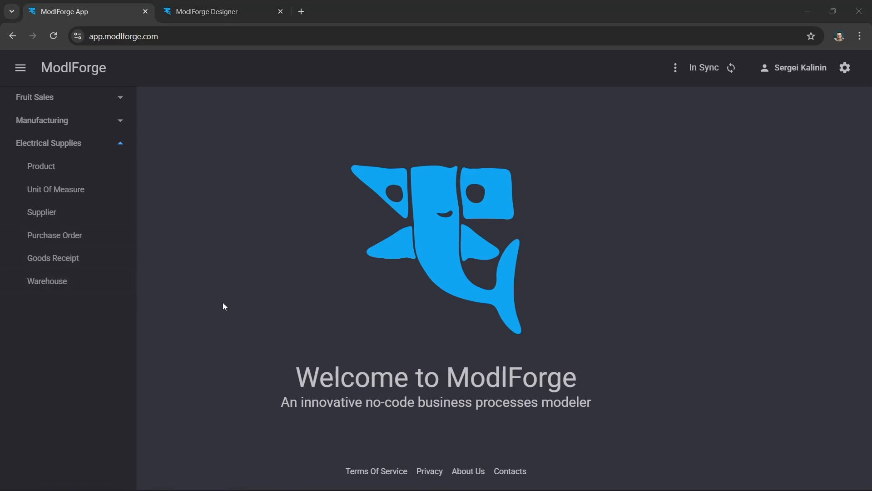
pyautogui.click(63, 170)
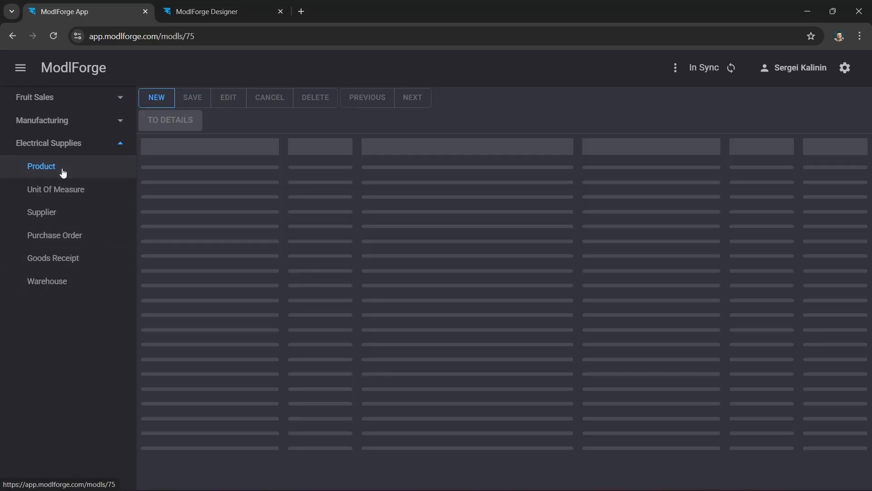
pyautogui.click(257, 184)
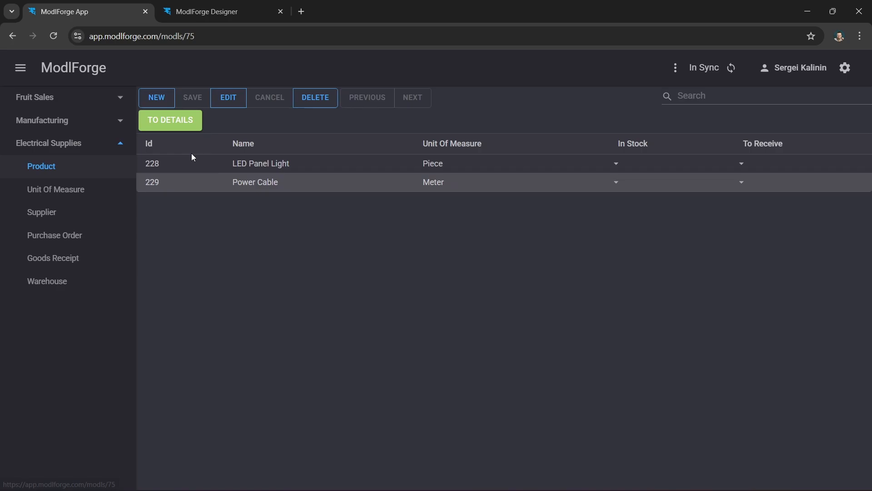
pyautogui.click(176, 120)
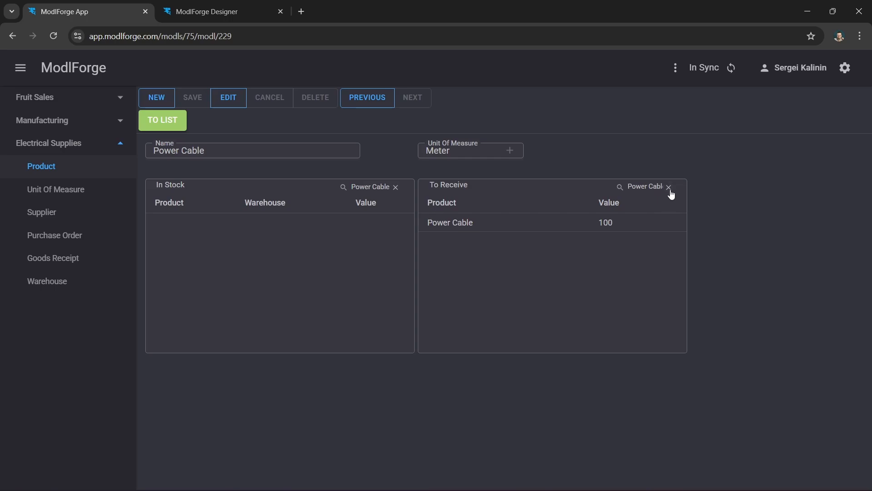
pyautogui.click(669, 188)
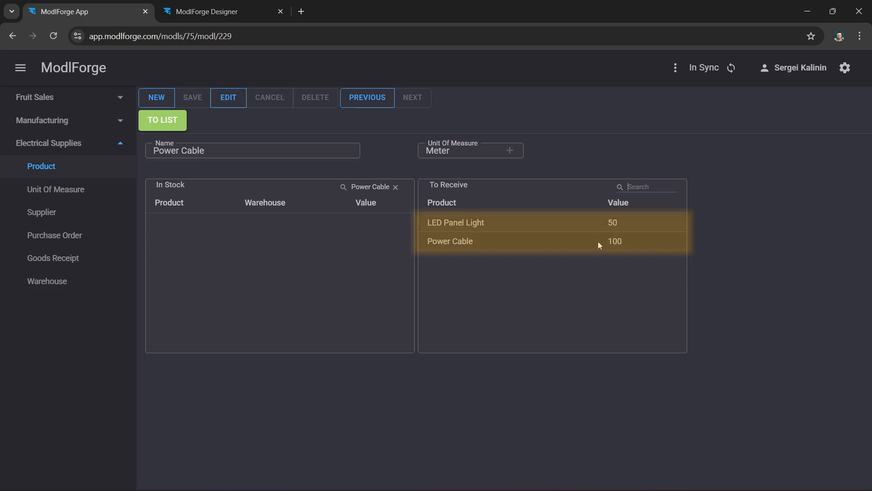
# - Open the details of Supplier A's purchase order to check the ordered product quantities
pyautogui.click(64, 239)
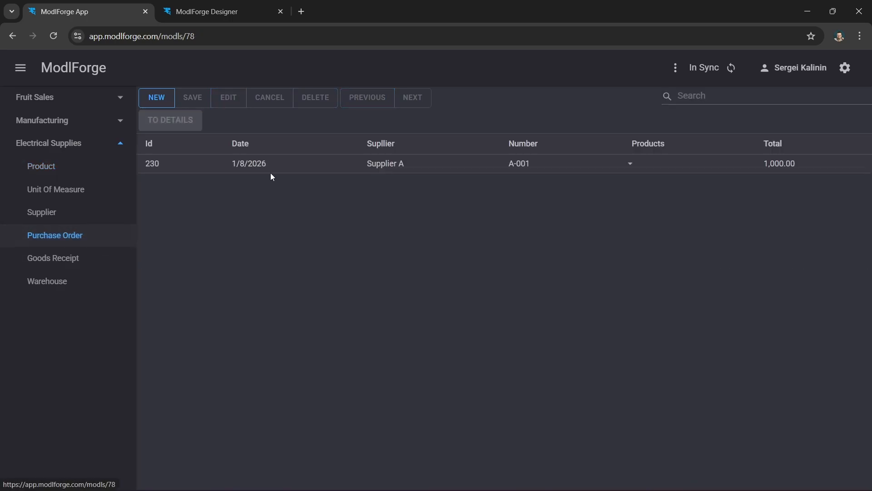
pyautogui.click(270, 167)
pyautogui.click(186, 126)
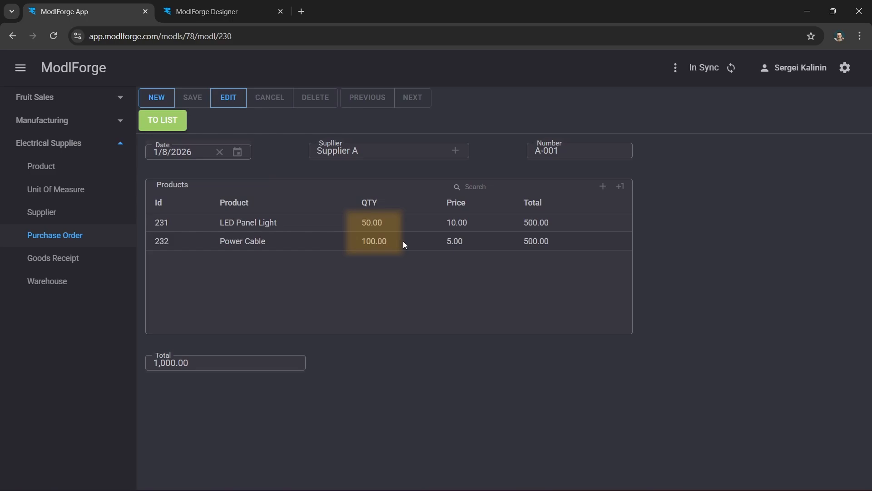
# - Create and save a warehouse record named Main Warehouse with its street address
pyautogui.click(63, 282)
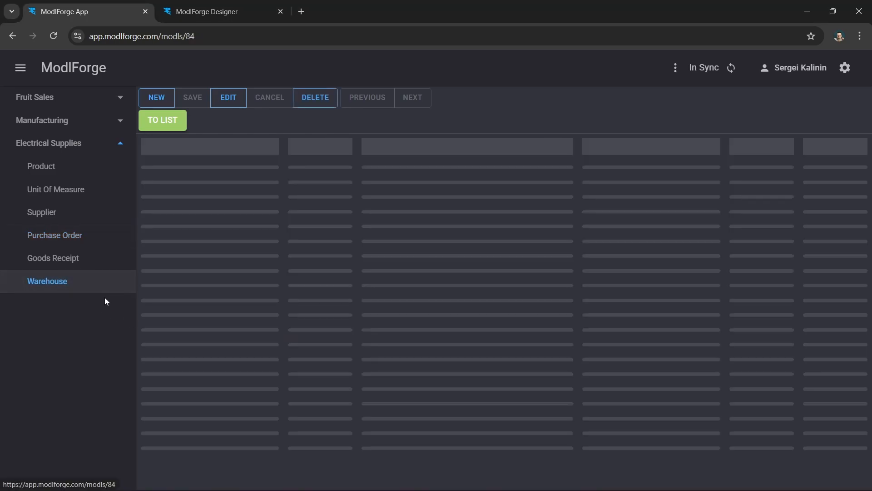
pyautogui.click(155, 101)
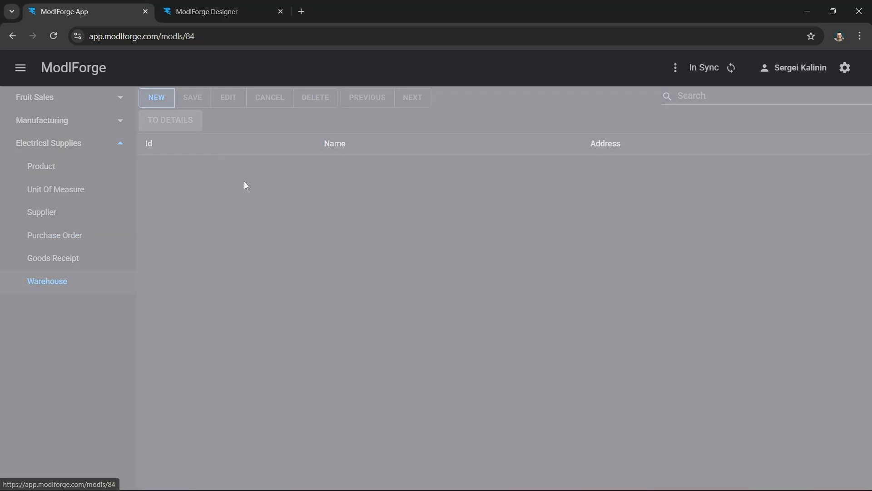
pyautogui.click(215, 154)
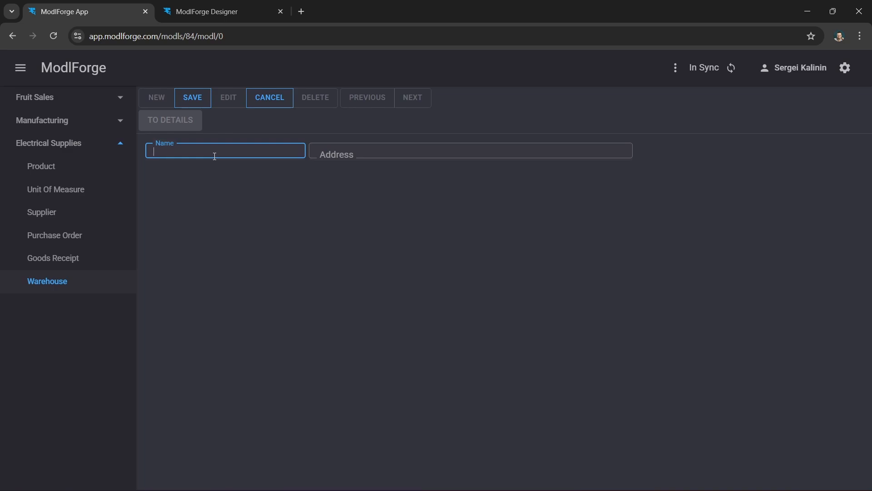
pyautogui.write('Main Warehouse')
pyautogui.press('Tab')
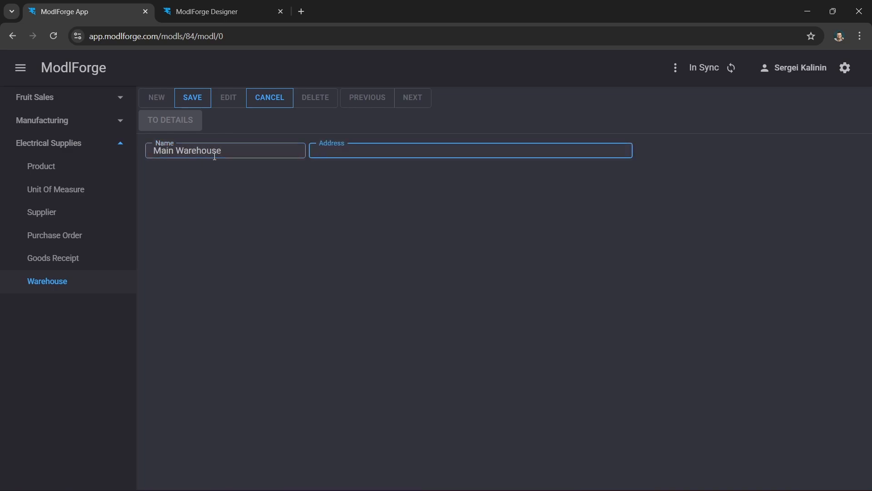
pyautogui.write('220 Voltage Drive')
pyautogui.click(190, 98)
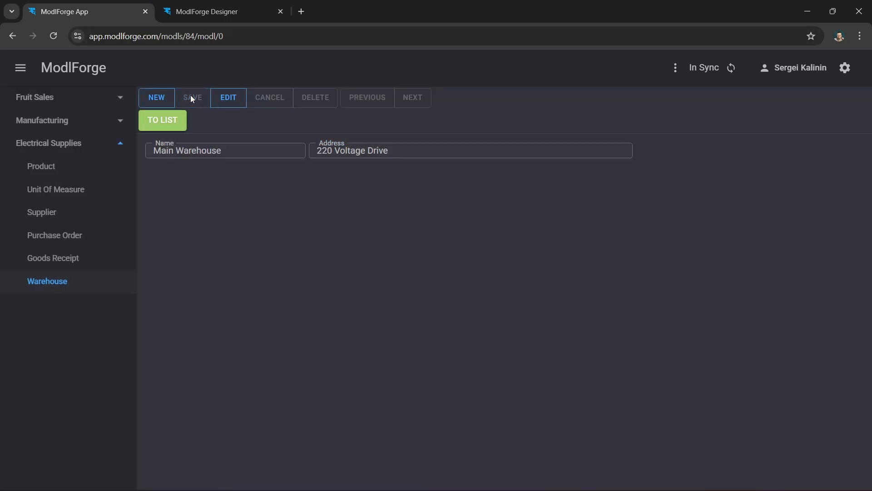
# - Create and save a second warehouse named Secondary Warehouse with its street address, and return to the warehouse list
pyautogui.click(156, 99)
pyautogui.click(182, 152)
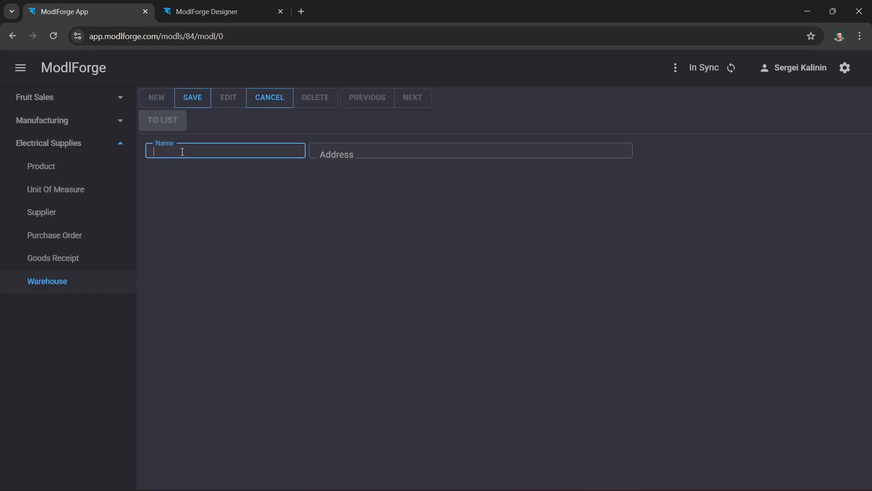
pyautogui.write('Secondary Warehouse')
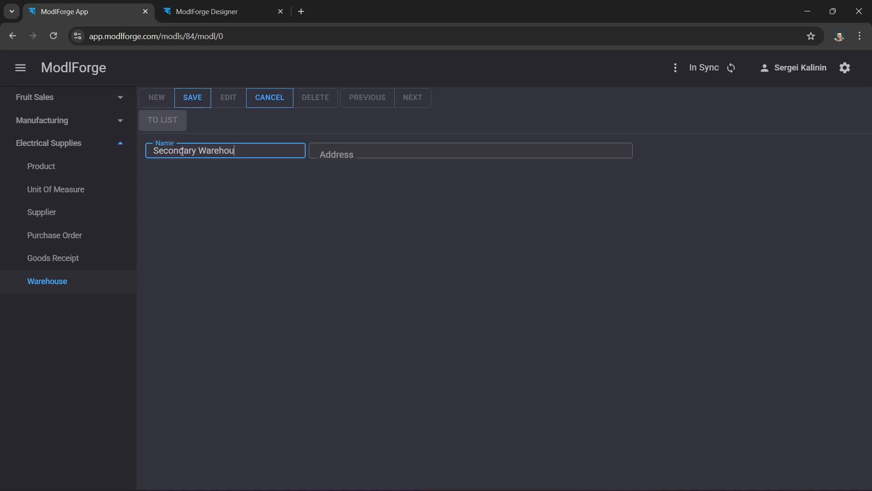
pyautogui.press('Tab')
pyautogui.write('110 Co')
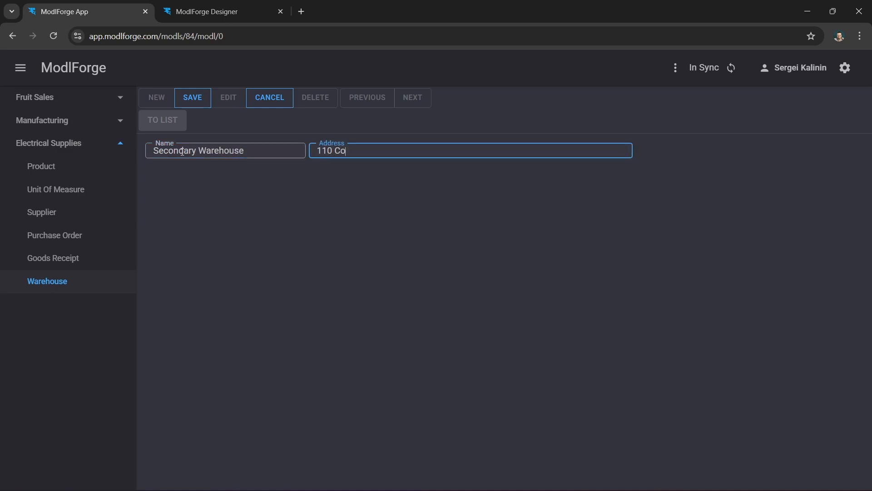
pyautogui.write('nductor Avenue')
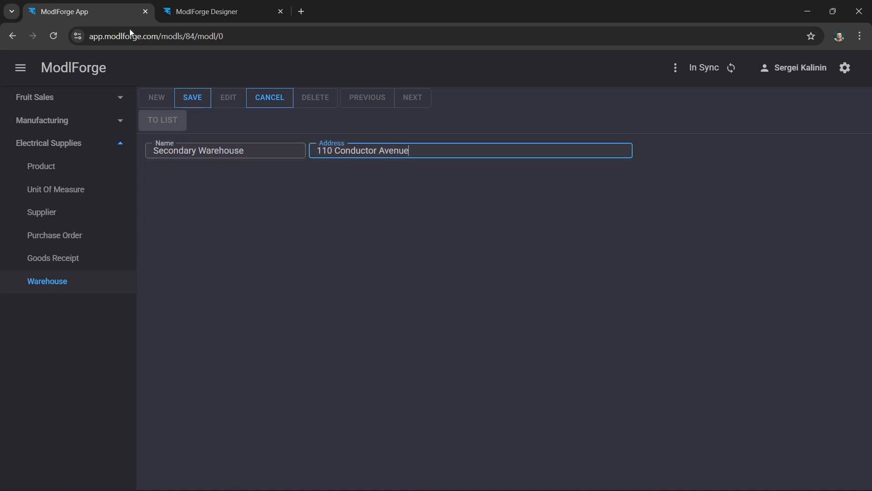
pyautogui.click(190, 98)
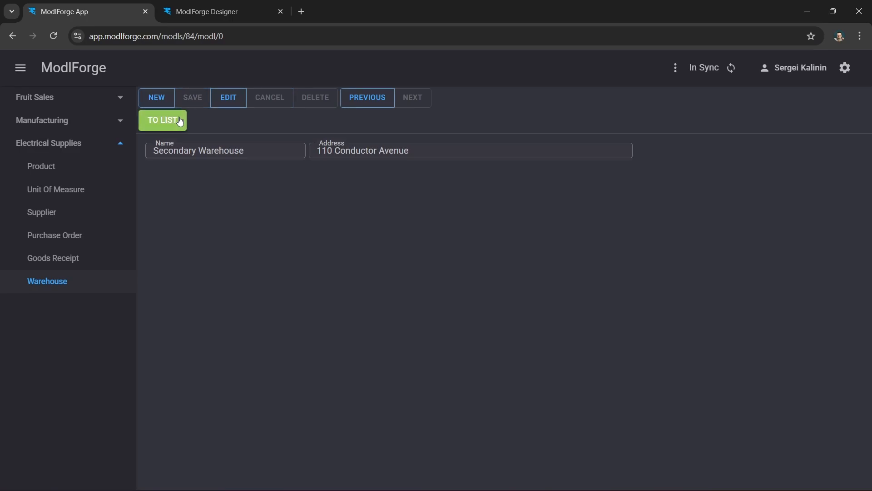
pyautogui.click(175, 119)
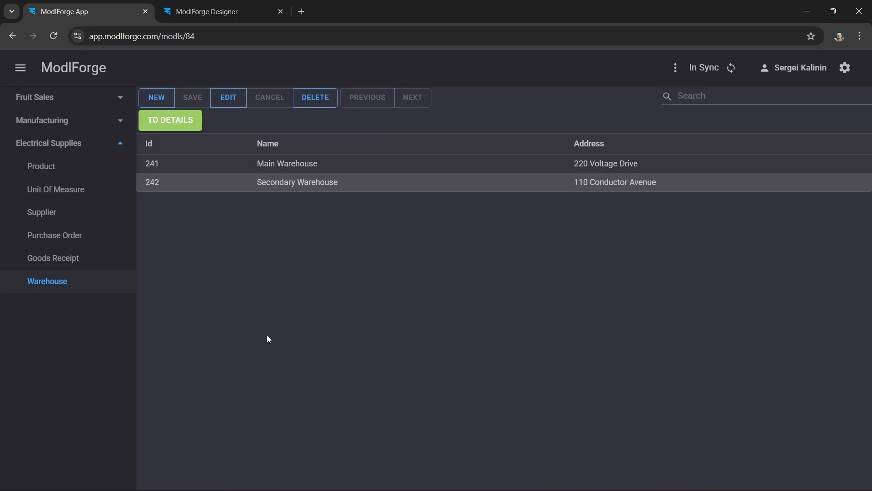
# - Start a new goods receipt dated 1/30/2026 for Supplier A's purchase order, with Main Warehouse as the warehouse
pyautogui.click(97, 265)
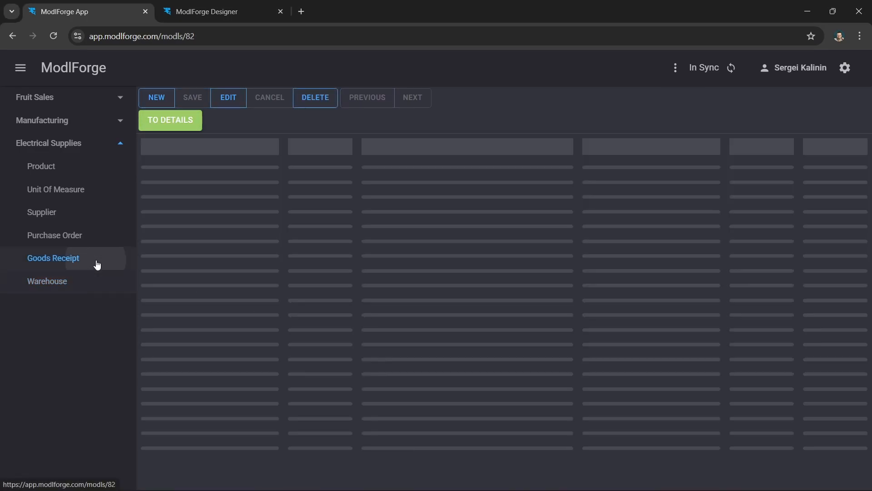
pyautogui.click(164, 101)
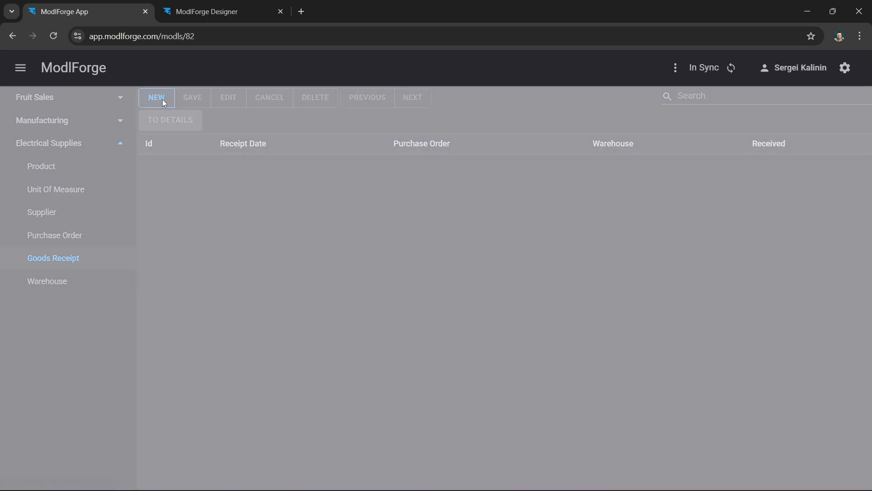
pyautogui.click(240, 152)
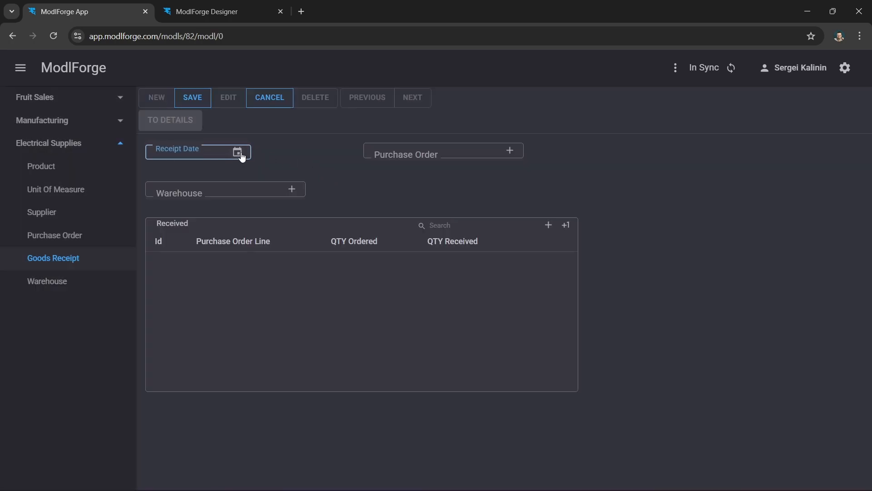
pyautogui.click(278, 363)
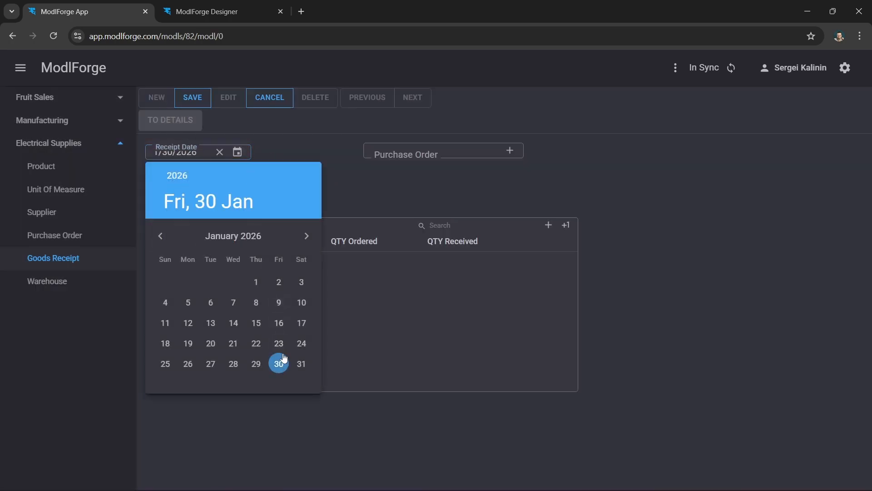
pyautogui.click(512, 151)
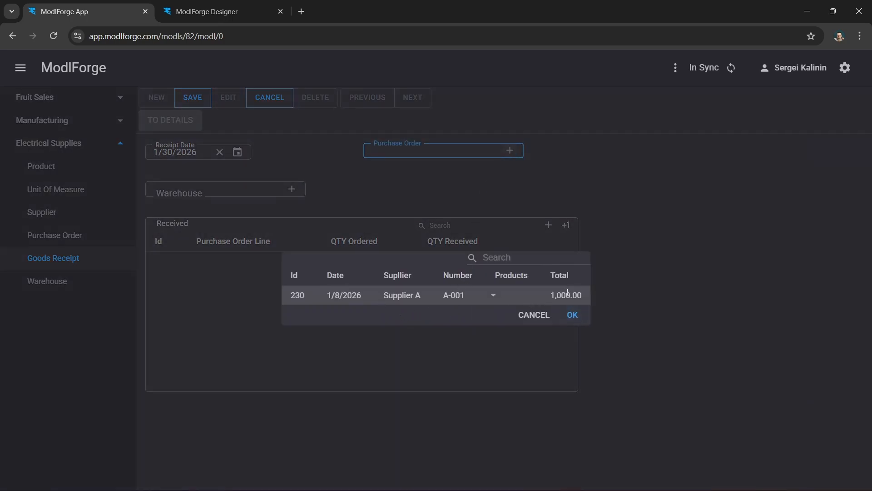
pyautogui.click(571, 315)
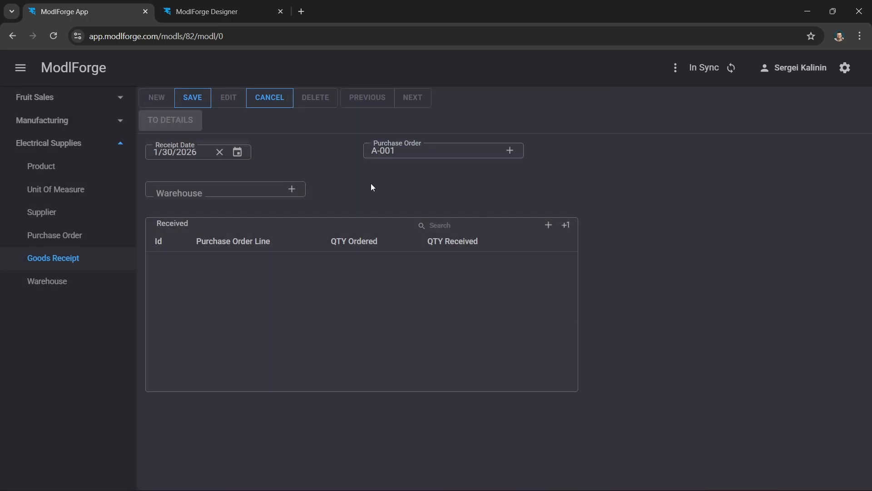
pyautogui.click(292, 189)
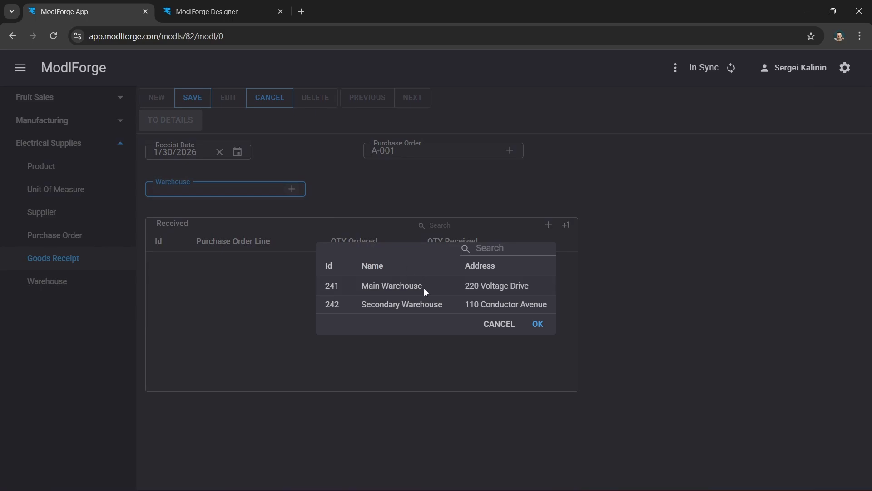
pyautogui.doubleClick(394, 286)
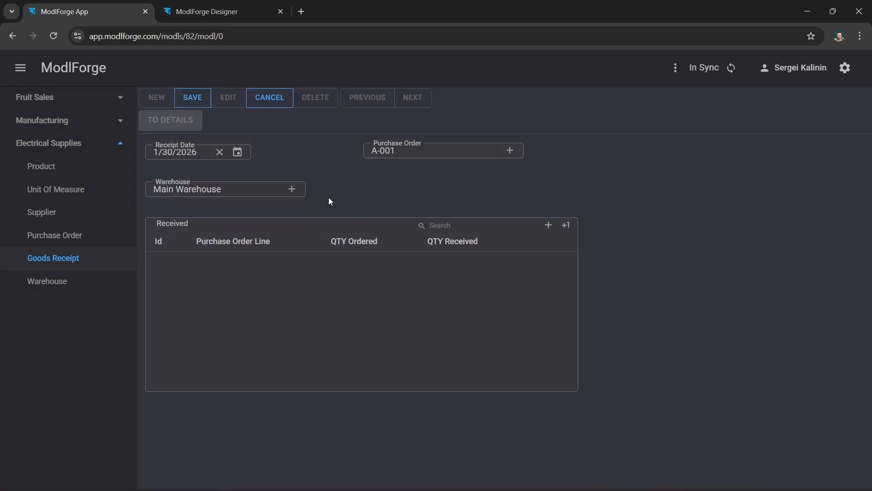
# - Add two empty Received lines and fill the first with the LED Panel Light order line and QTY Received 40
pyautogui.click(567, 225)
pyautogui.click(566, 225)
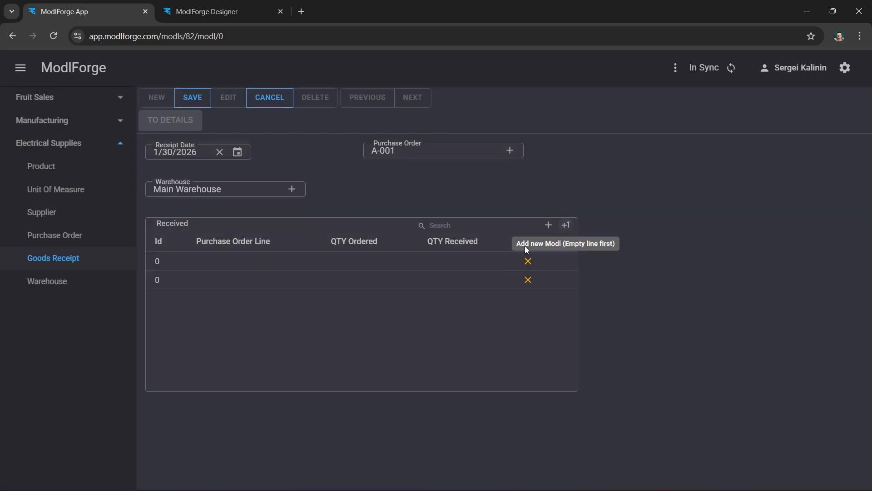
pyautogui.click(249, 263)
pyautogui.click(331, 265)
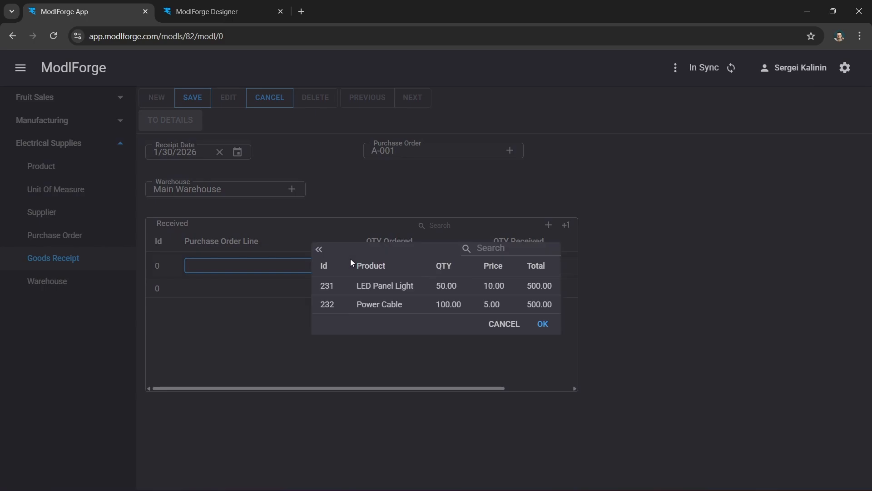
pyautogui.click(403, 286)
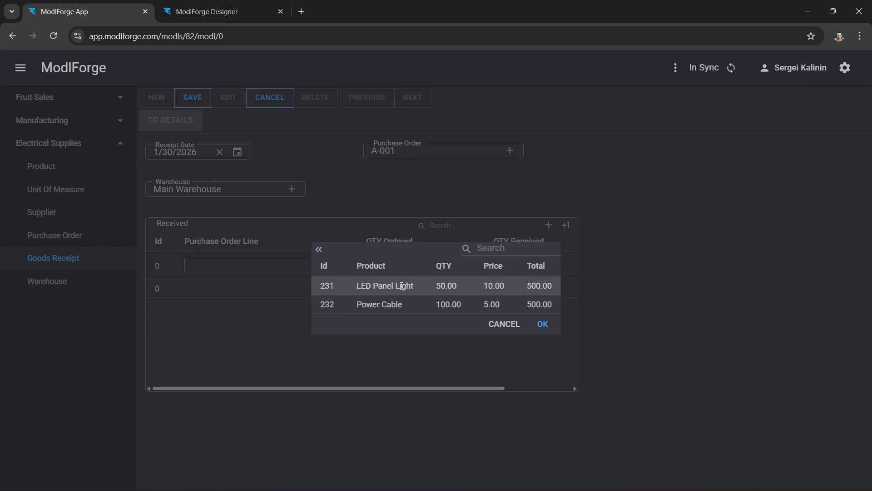
pyautogui.click(543, 324)
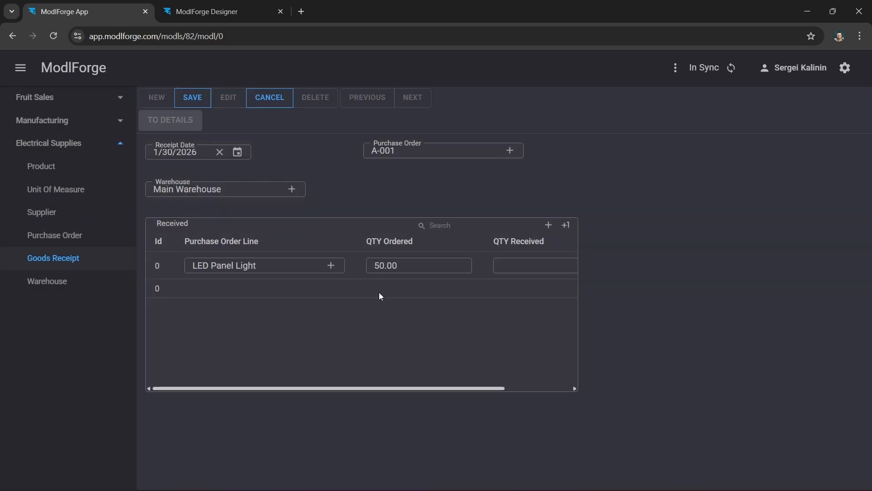
pyautogui.click(516, 266)
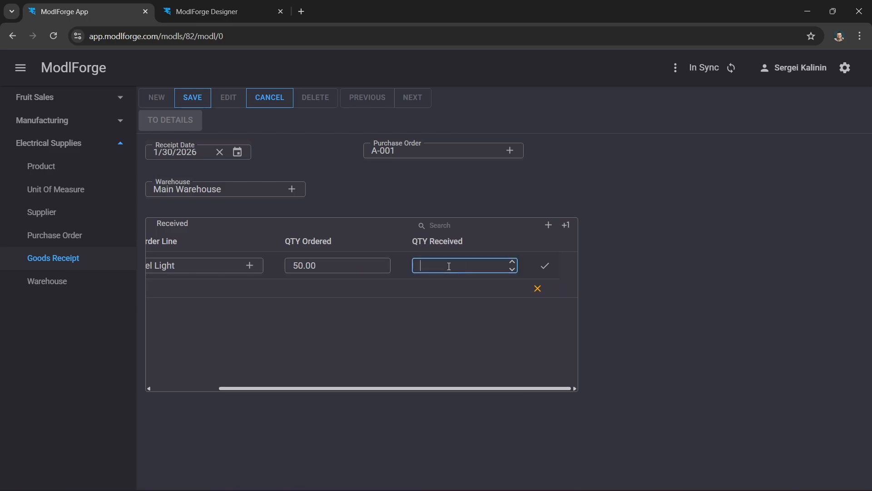
pyautogui.write('40')
pyautogui.click(546, 269)
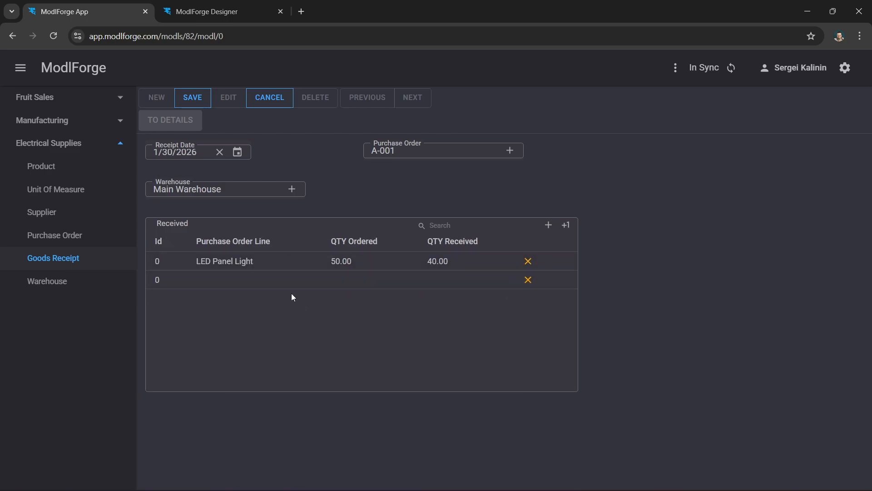
# - Fill the second Received line with the Power Cable order line and QTY Received 90, and save the goods receipt
pyautogui.click(240, 288)
pyautogui.click(331, 284)
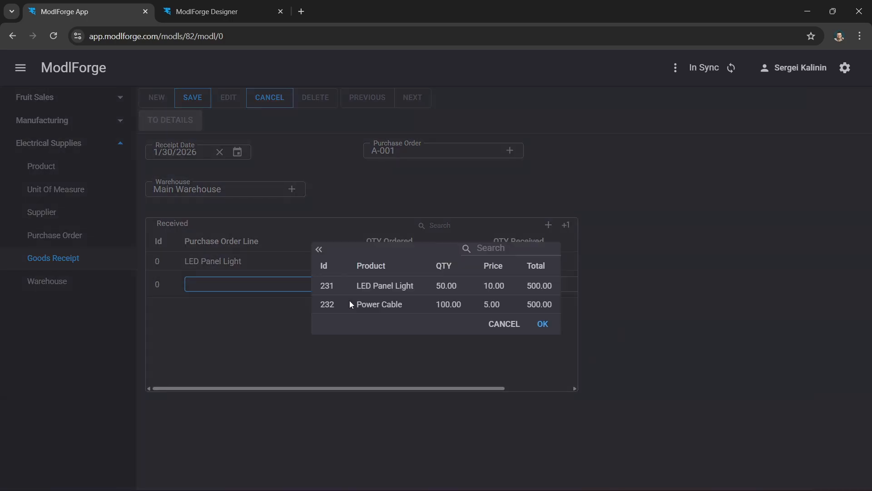
pyautogui.doubleClick(393, 306)
pyautogui.hscroll(2, 443, 281)
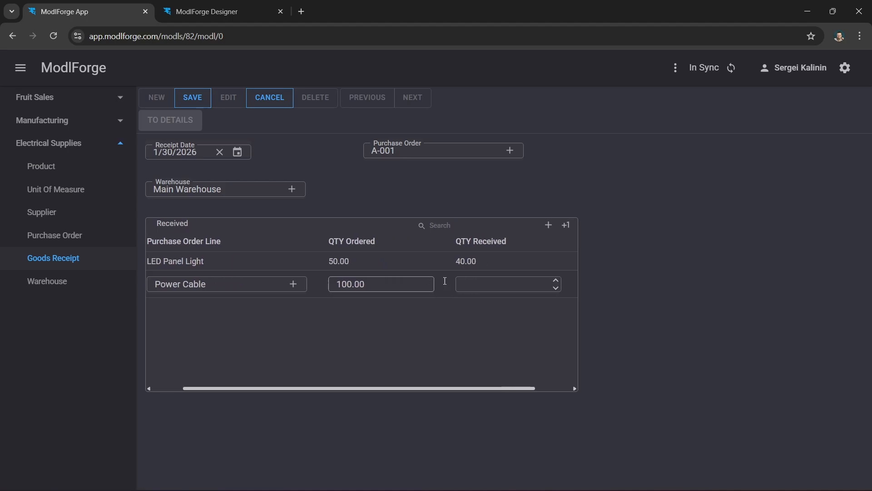
pyautogui.click(425, 286)
pyautogui.write('90')
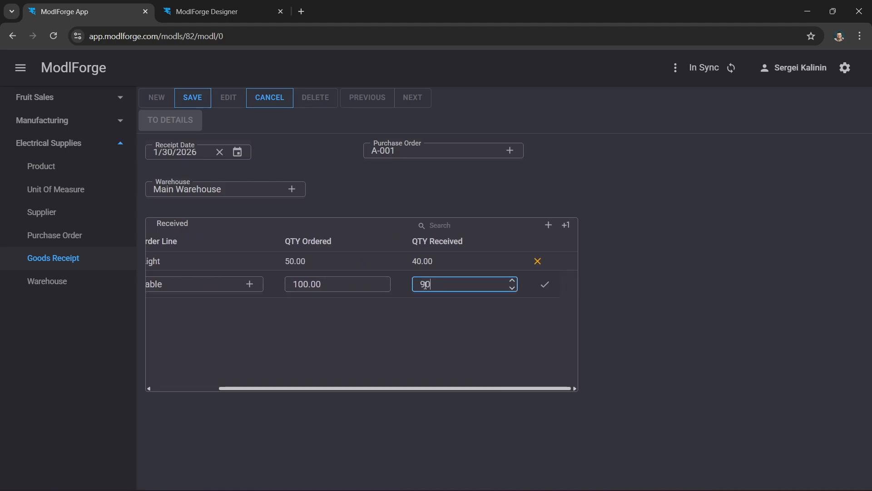
pyautogui.click(545, 286)
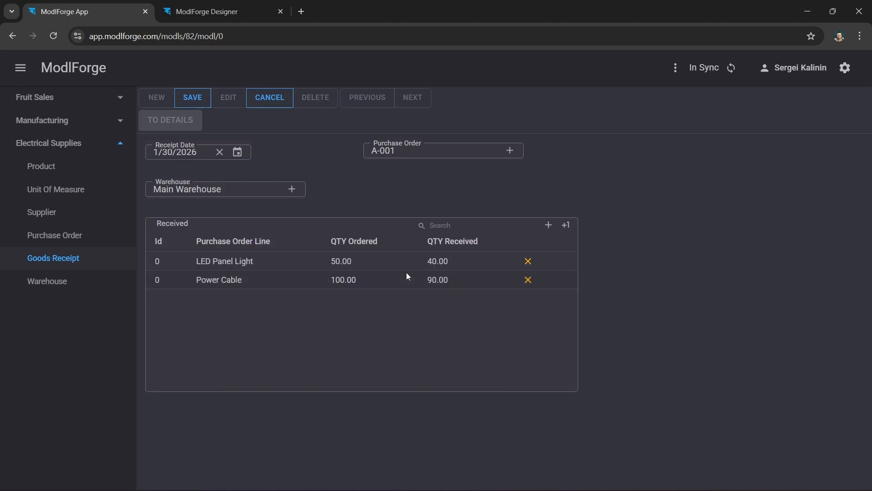
pyautogui.click(194, 97)
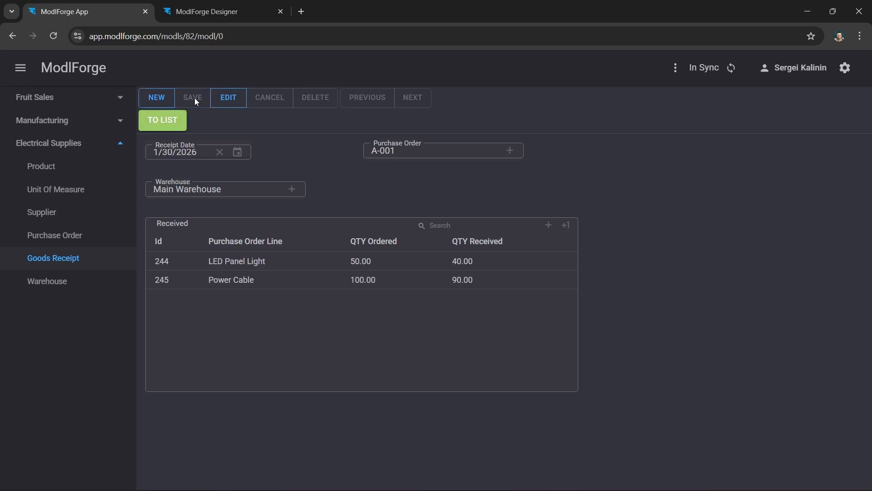
pyautogui.click(166, 119)
# - Open the Power Cable product's details and clear both table filters to check the In Stock and To Receive quantities of all products
pyautogui.click(61, 170)
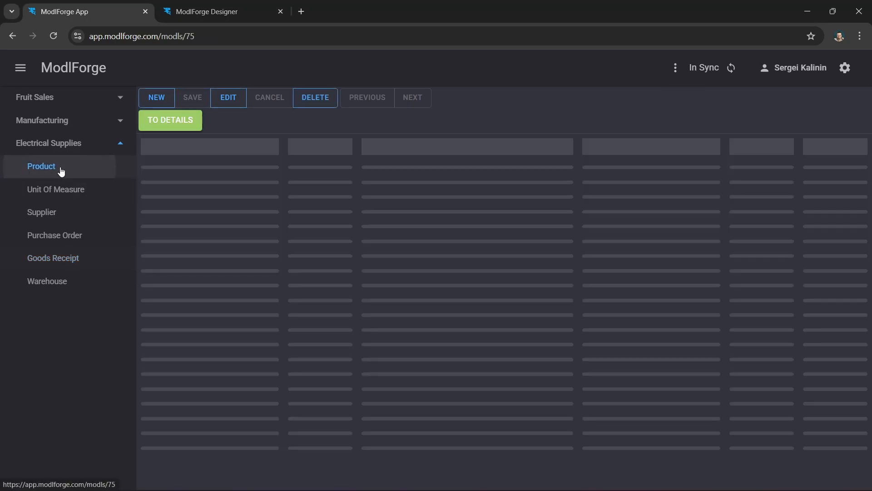
pyautogui.click(227, 182)
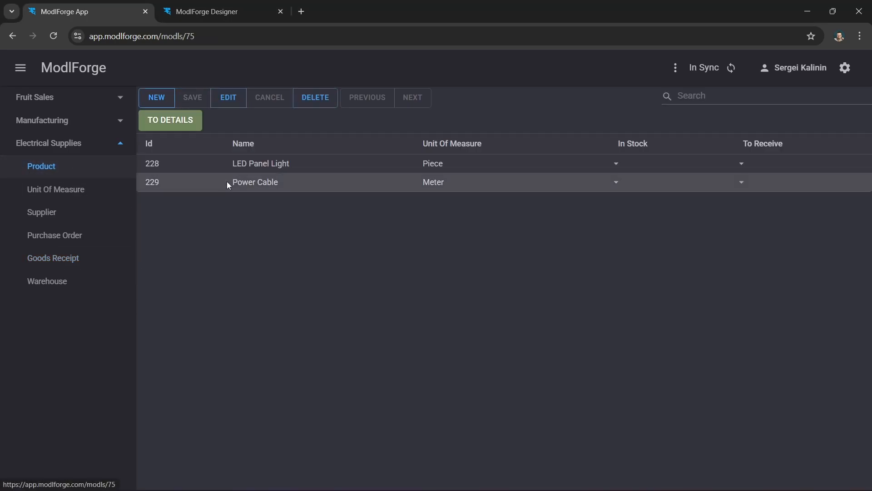
pyautogui.click(169, 120)
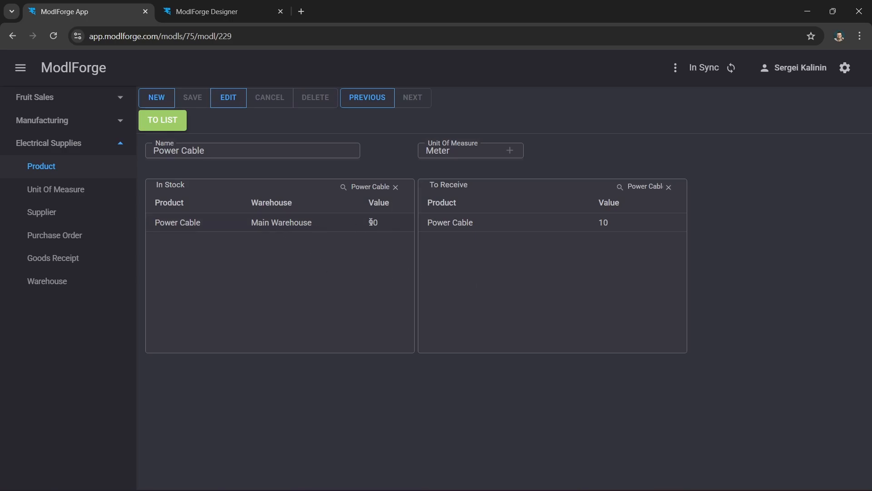
pyautogui.click(668, 187)
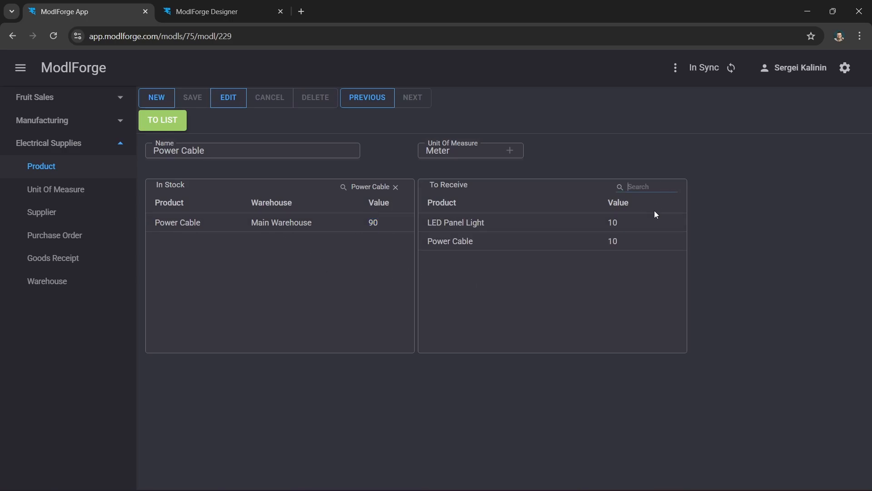
pyautogui.click(396, 187)
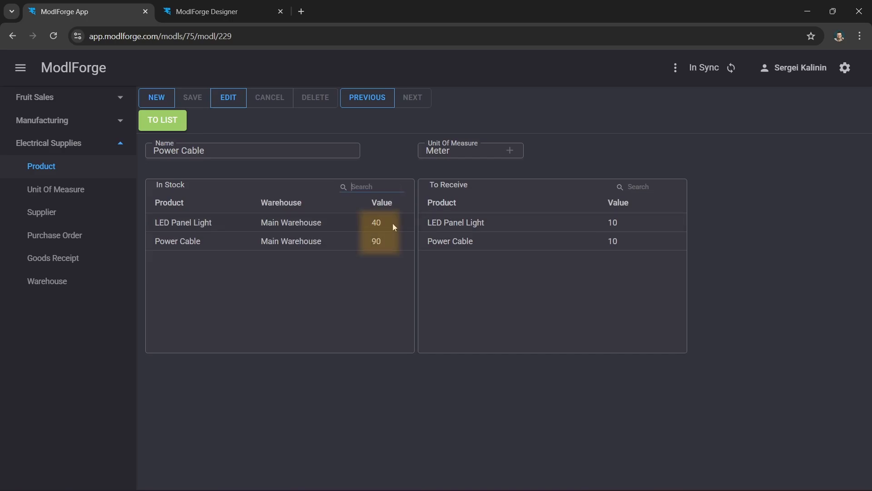
pyautogui.moveTo(262, 242); pyautogui.dragTo(320, 241)
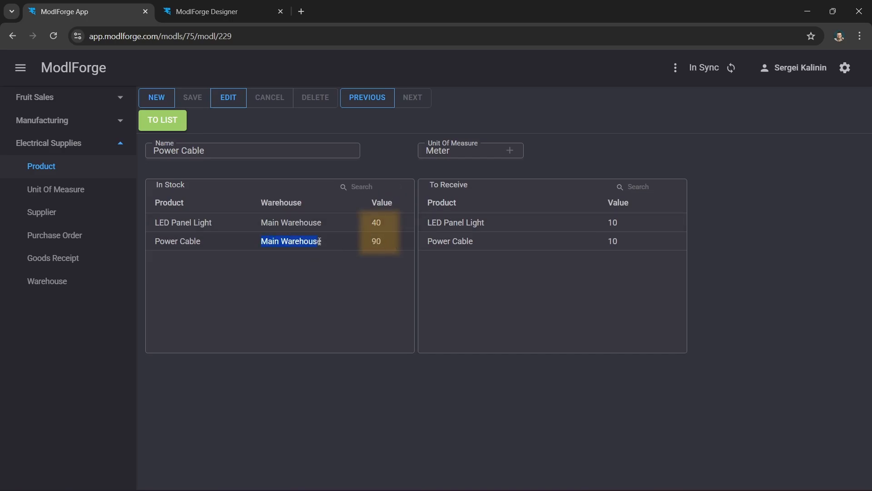
pyautogui.click(318, 282)
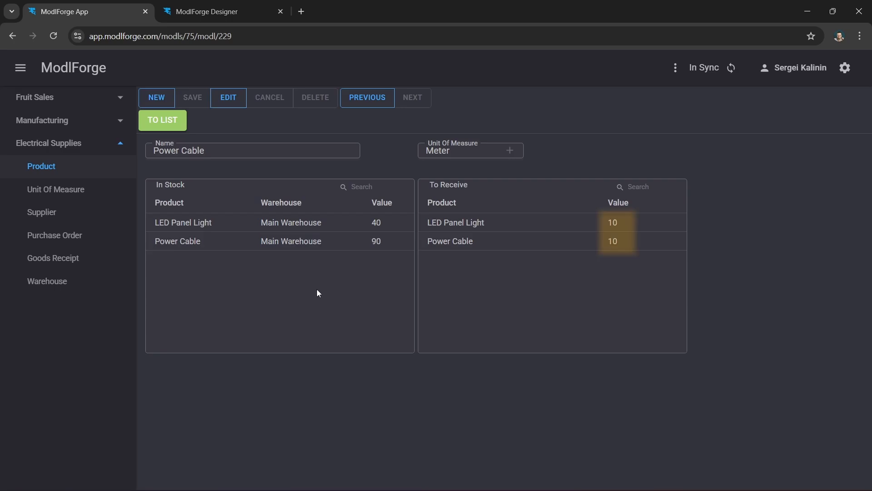